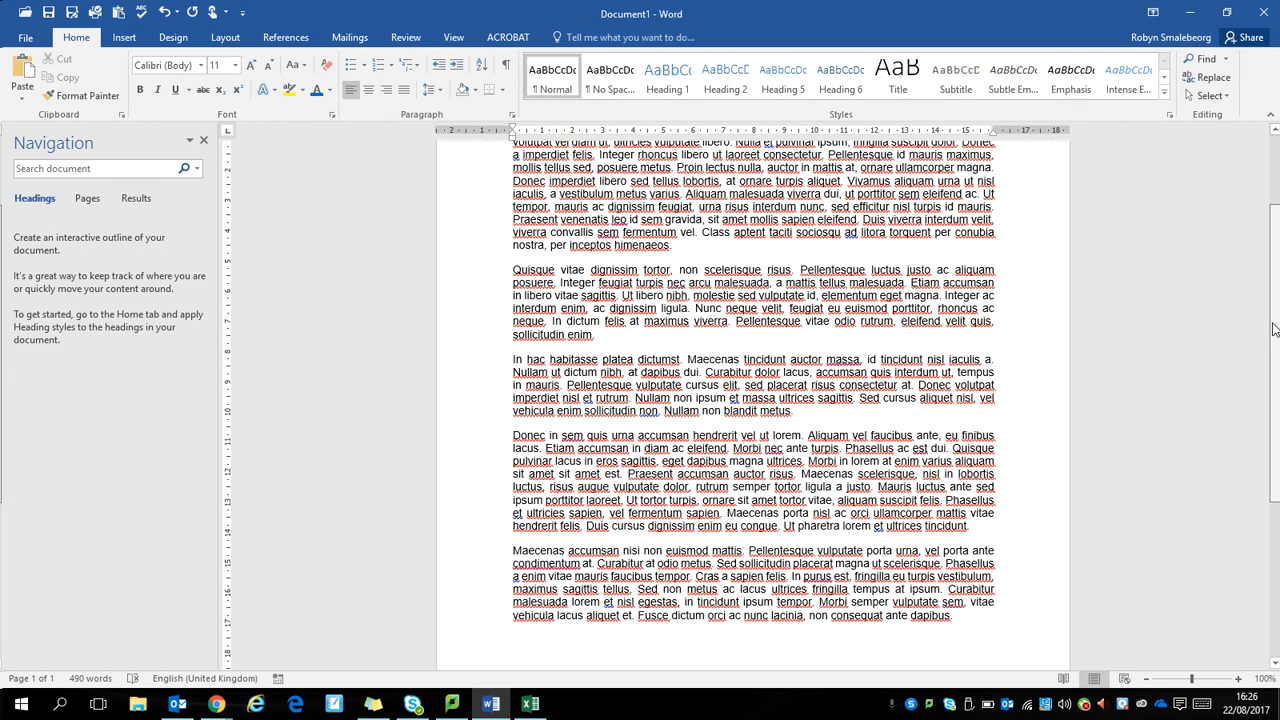
pyautogui.moveTo(1273, 330); pyautogui.dragTo(1273, 253)
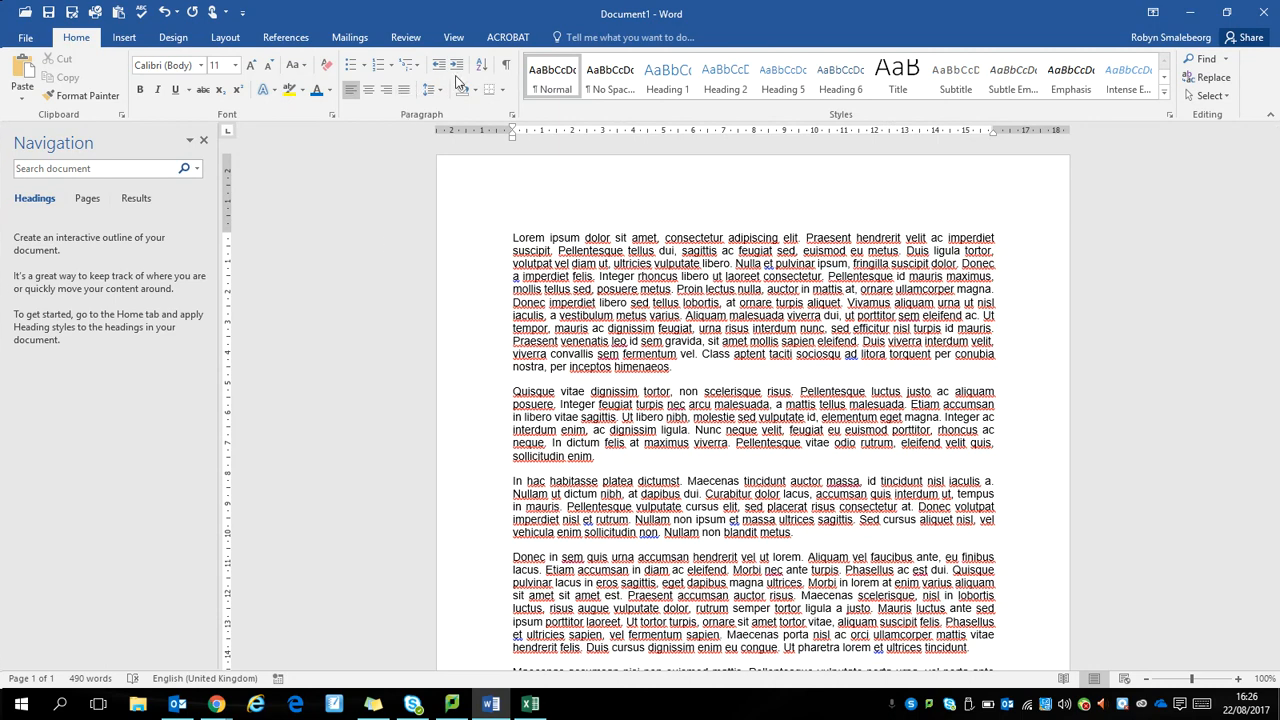
pyautogui.click(416, 44)
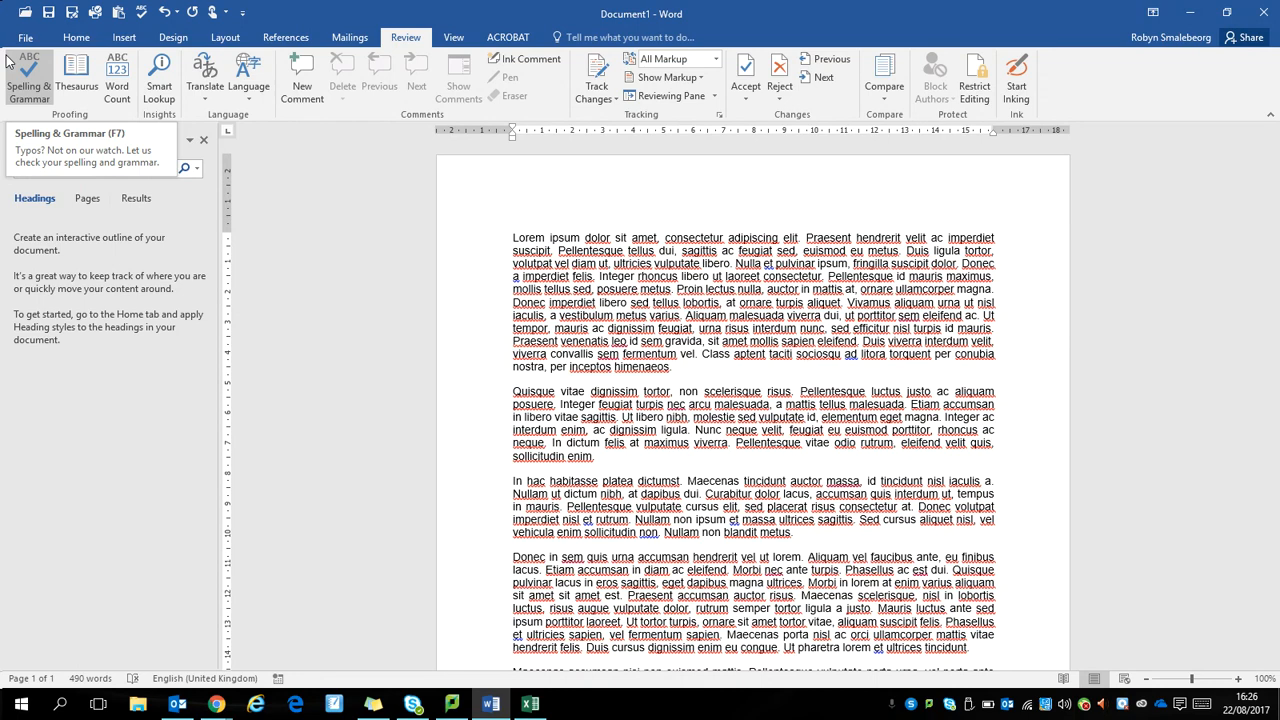
pyautogui.click(69, 40)
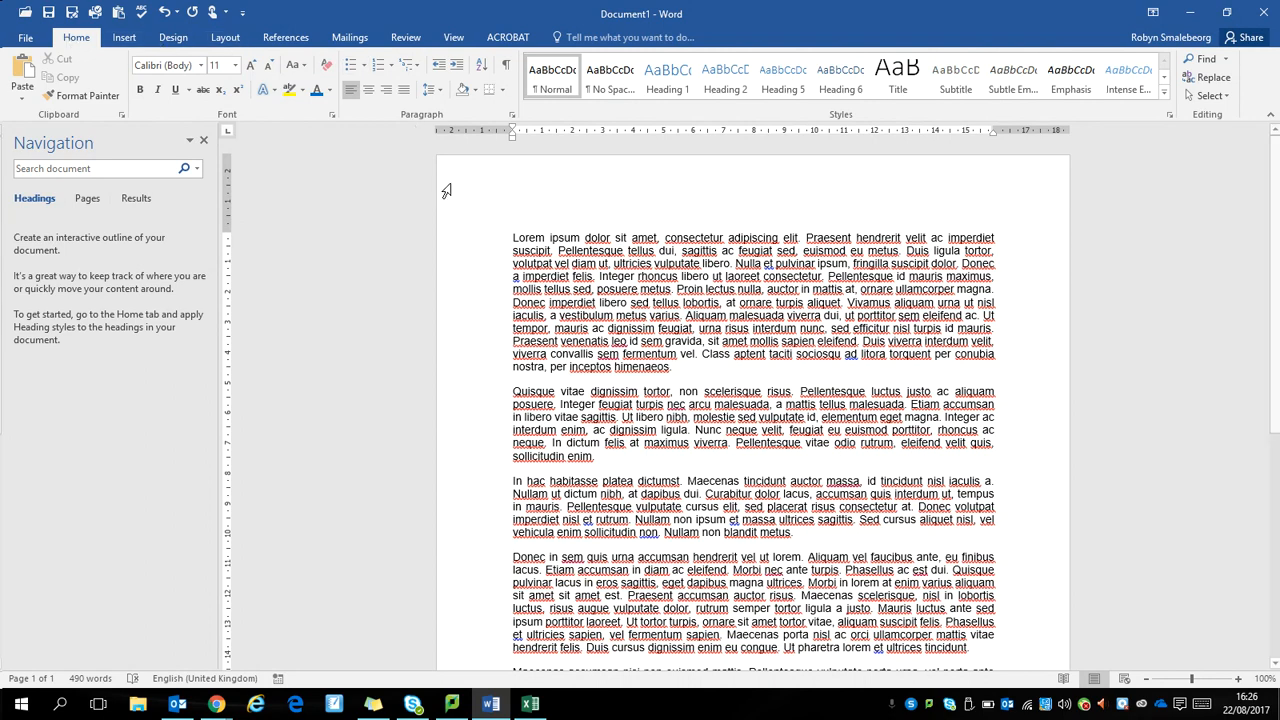
# Step: Insert two page breaks before the first paragraph so that the body text starts on the third page
pyautogui.click(506, 237)
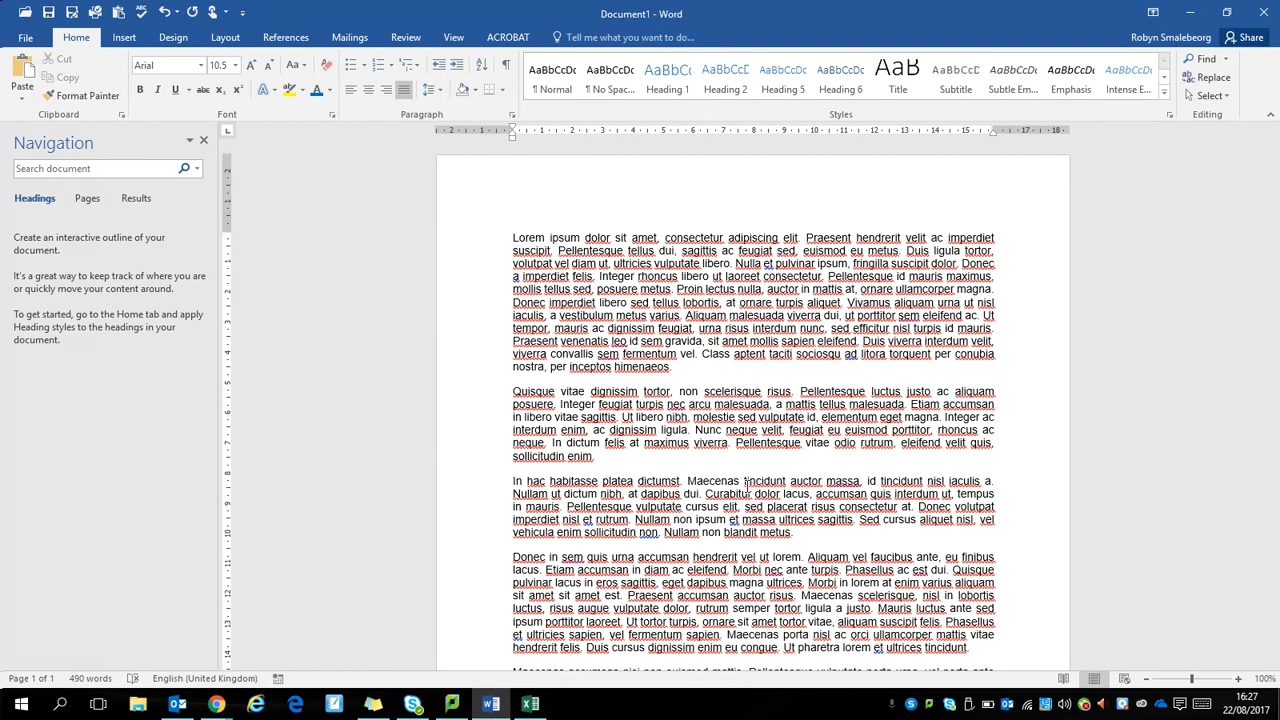
pyautogui.hotkey('ctrl', 'Return')
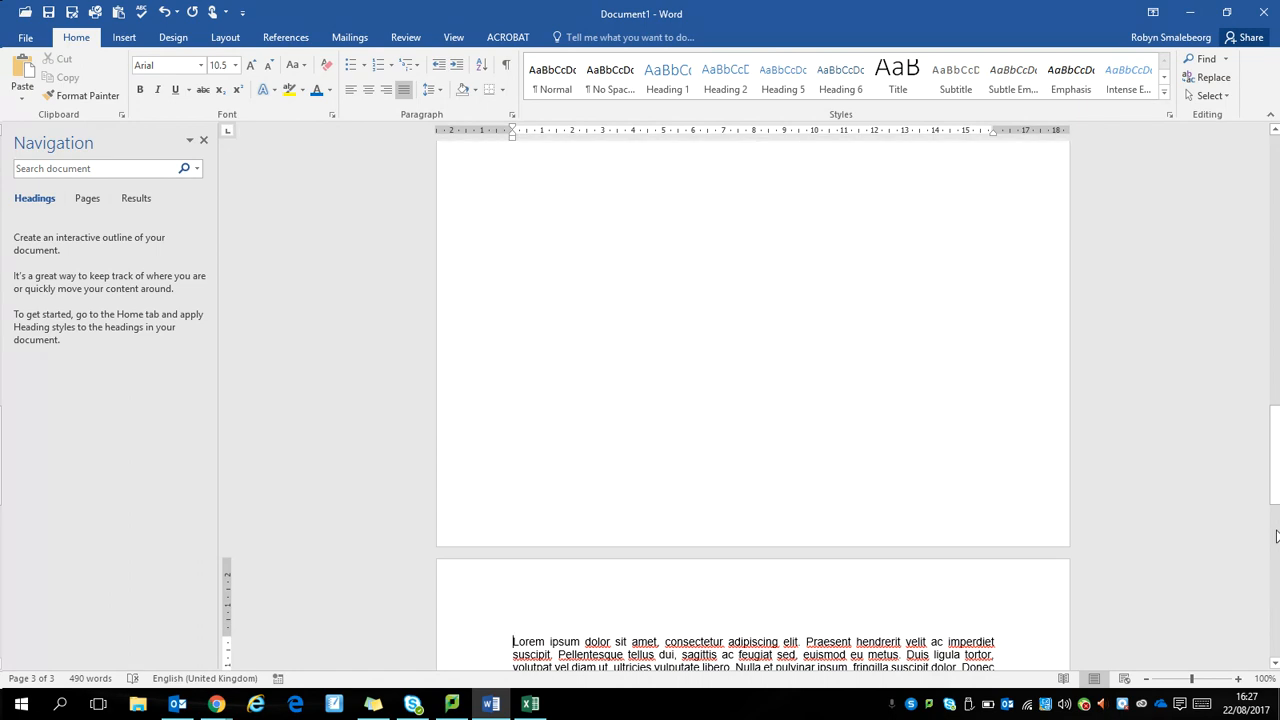
# Step: Add two empty paragraphs above the page break on the first page
pyautogui.moveTo(1275, 505); pyautogui.dragTo(1275, 240)
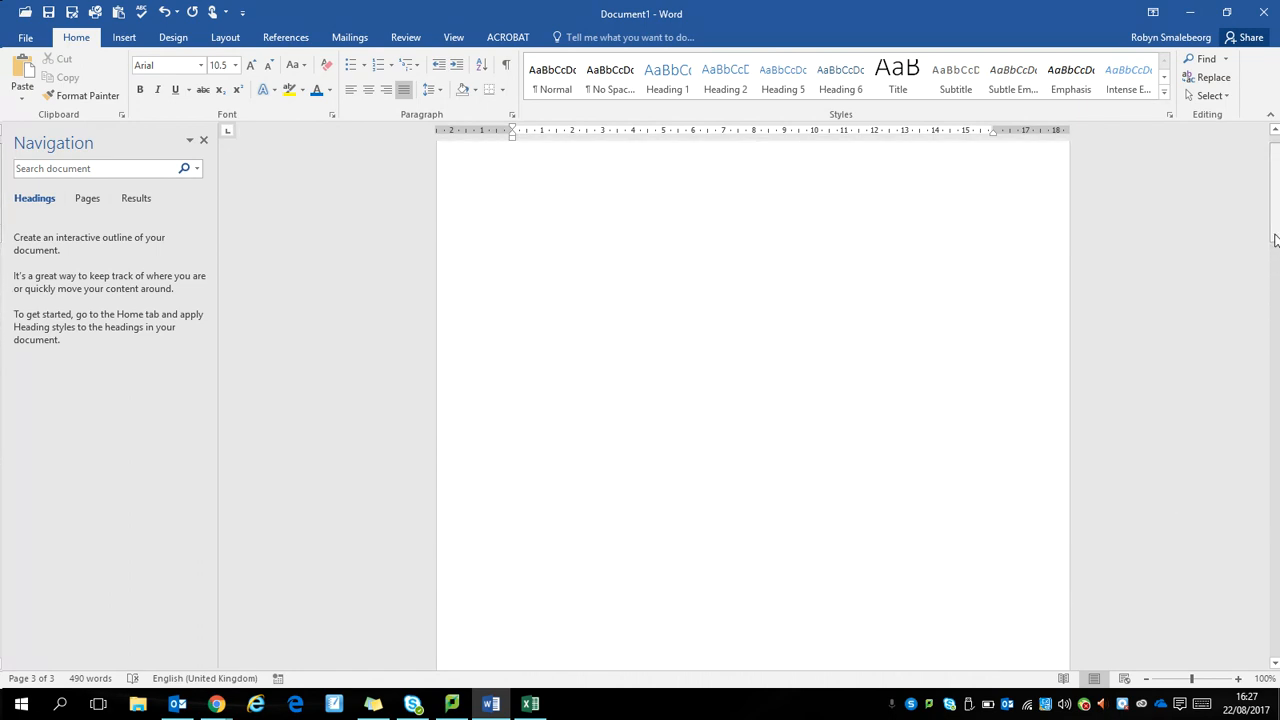
pyautogui.click(724, 337)
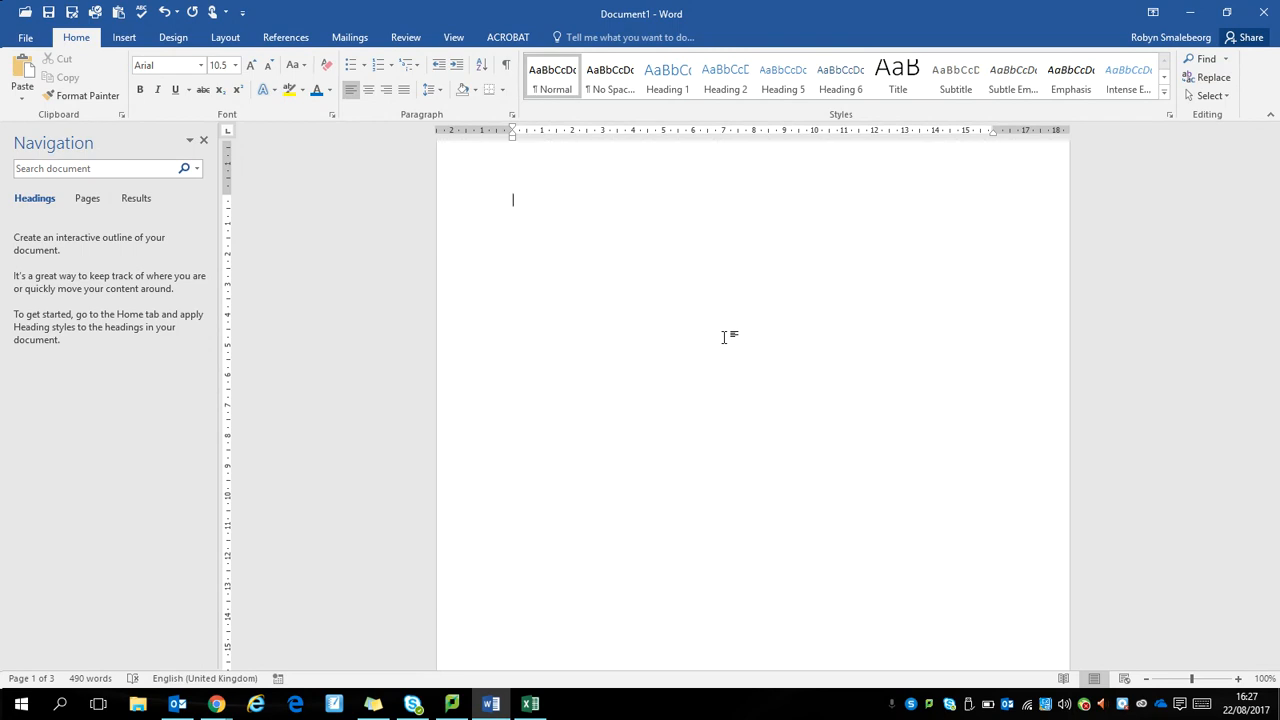
pyautogui.press('Return')
pyautogui.press('Return')
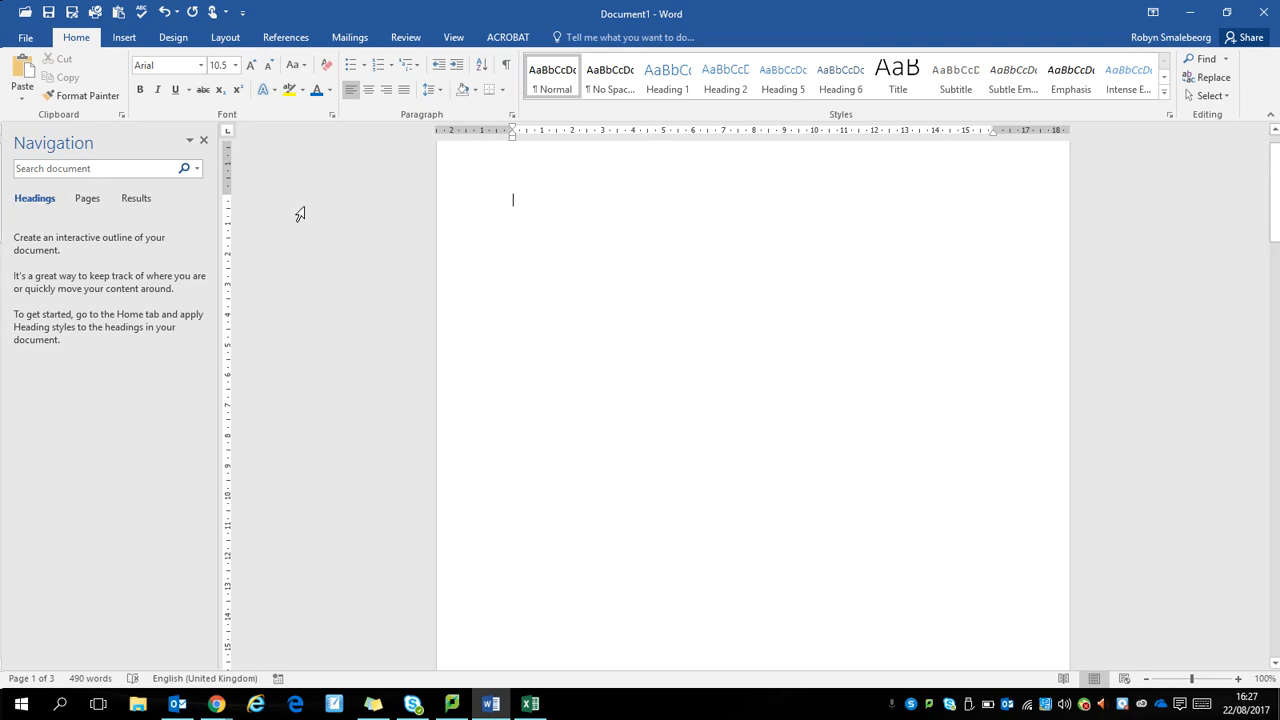
# Step: Show the hidden formatting marks and examine them from the first page through the body text
pyautogui.click(507, 67)
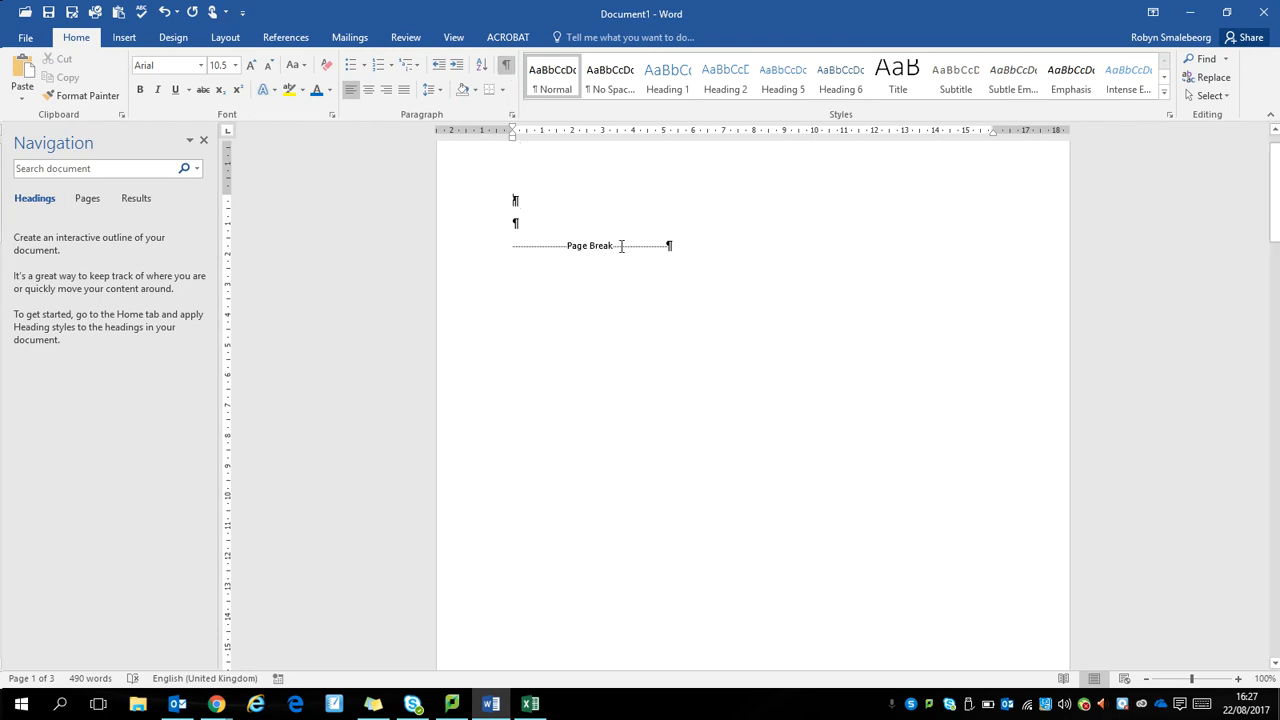
pyautogui.moveTo(1274, 219); pyautogui.dragTo(1258, 590)
pyautogui.click(694, 334)
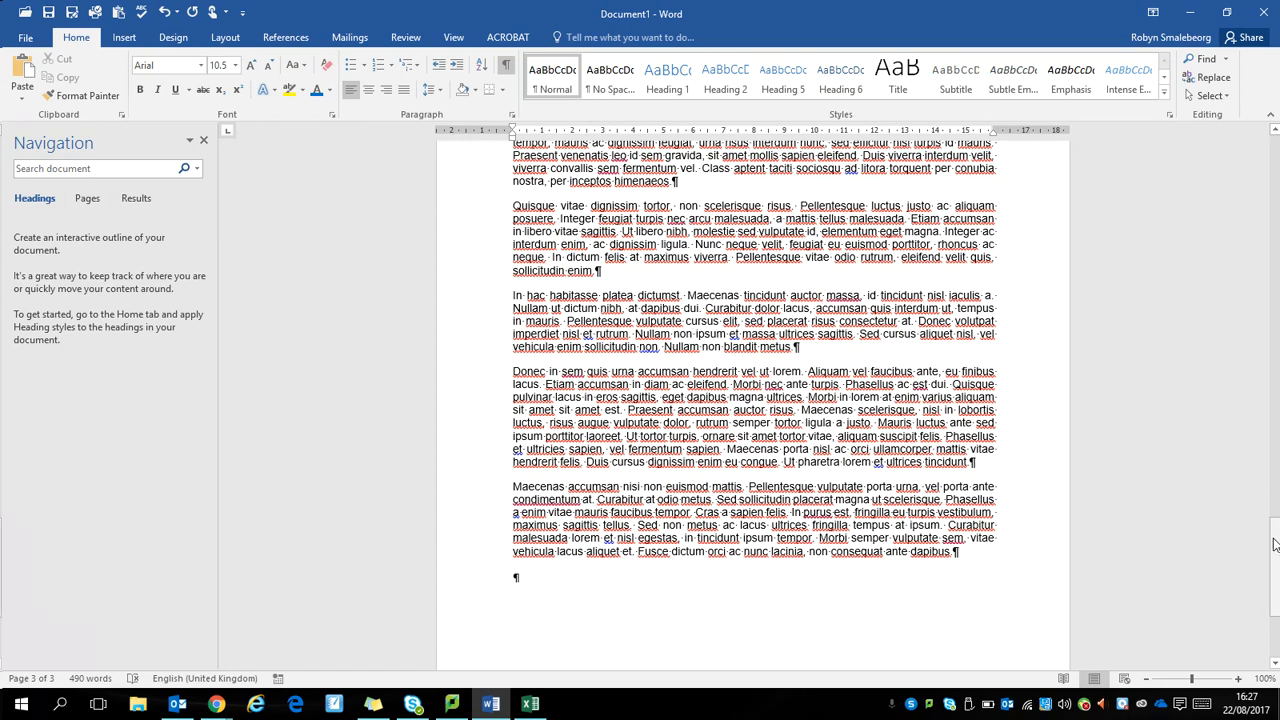
pyautogui.moveTo(1275, 544); pyautogui.dragTo(1277, 132)
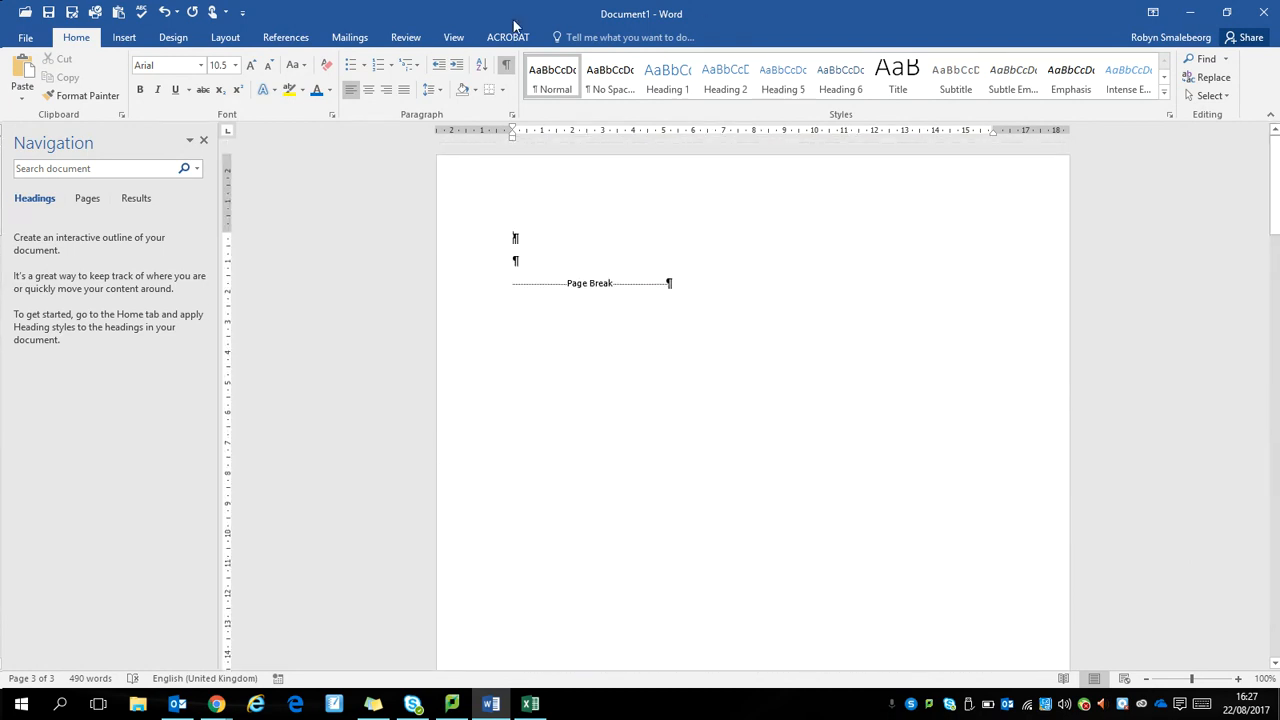
# Step: Try two tab characters on the first empty line, remove them, and hide the formatting marks
pyautogui.press('Tab')
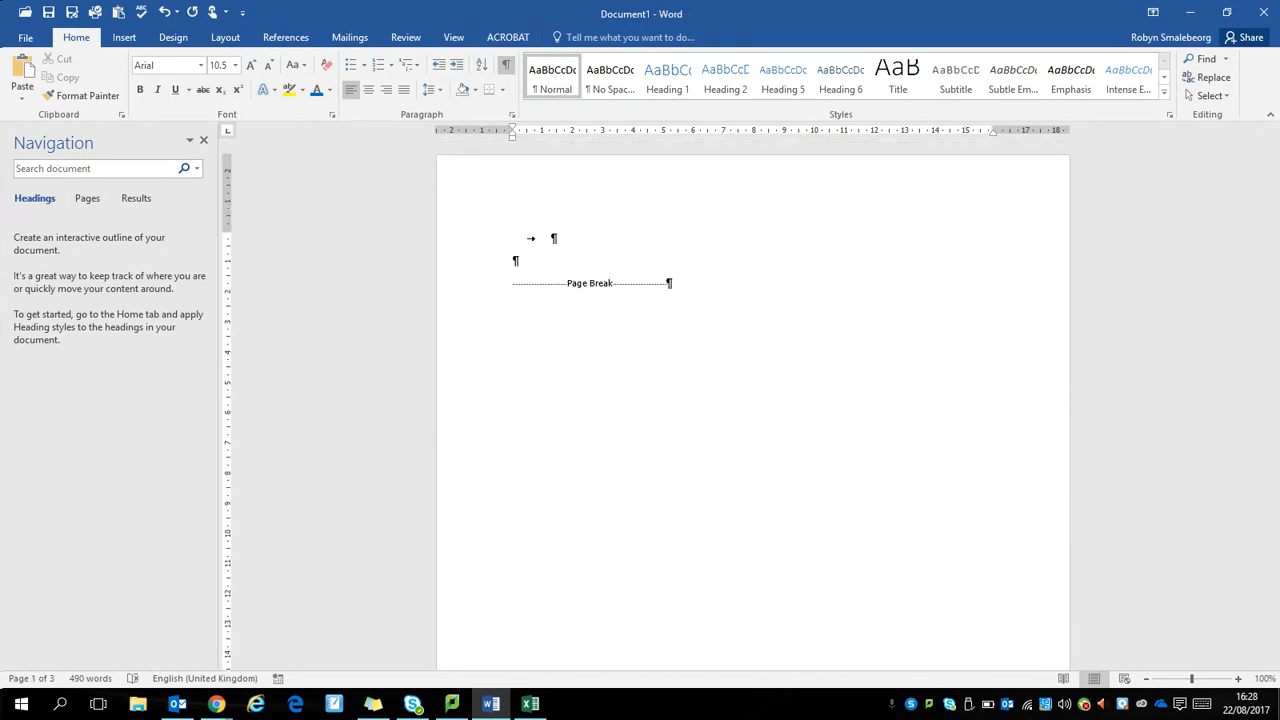
pyautogui.press('Tab')
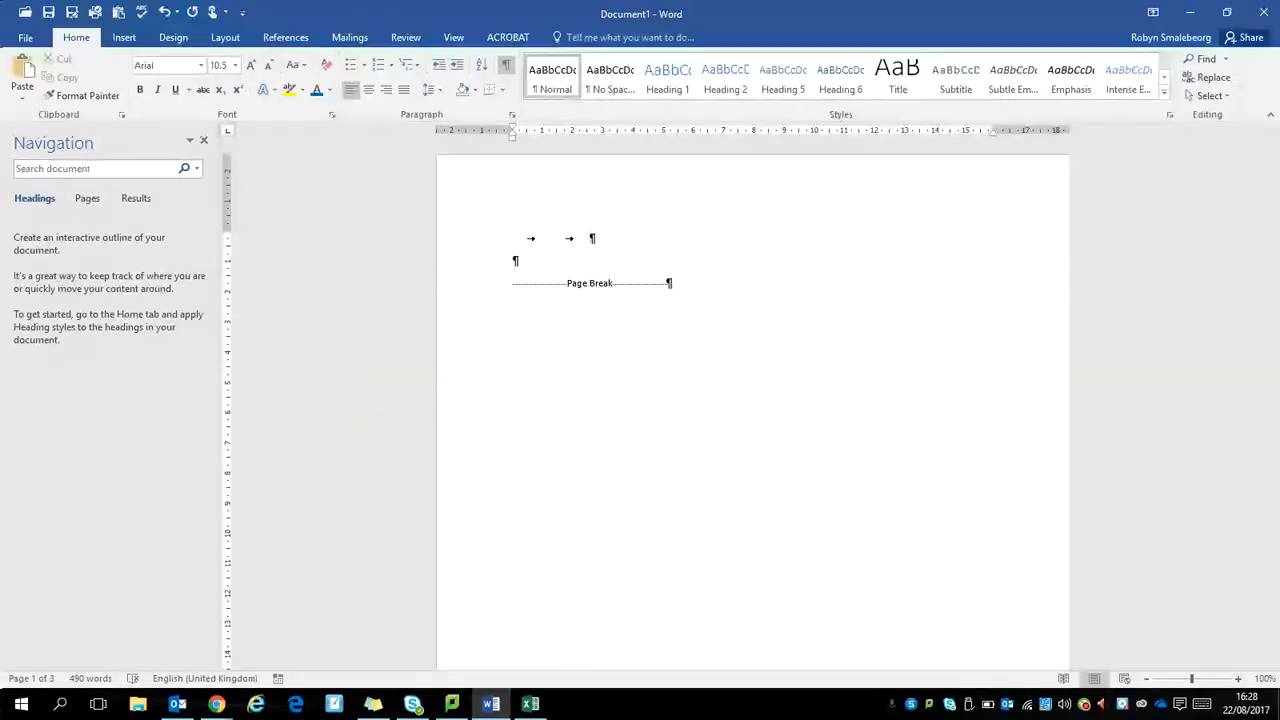
pyautogui.press('BackSpace')
pyautogui.press('BackSpace')
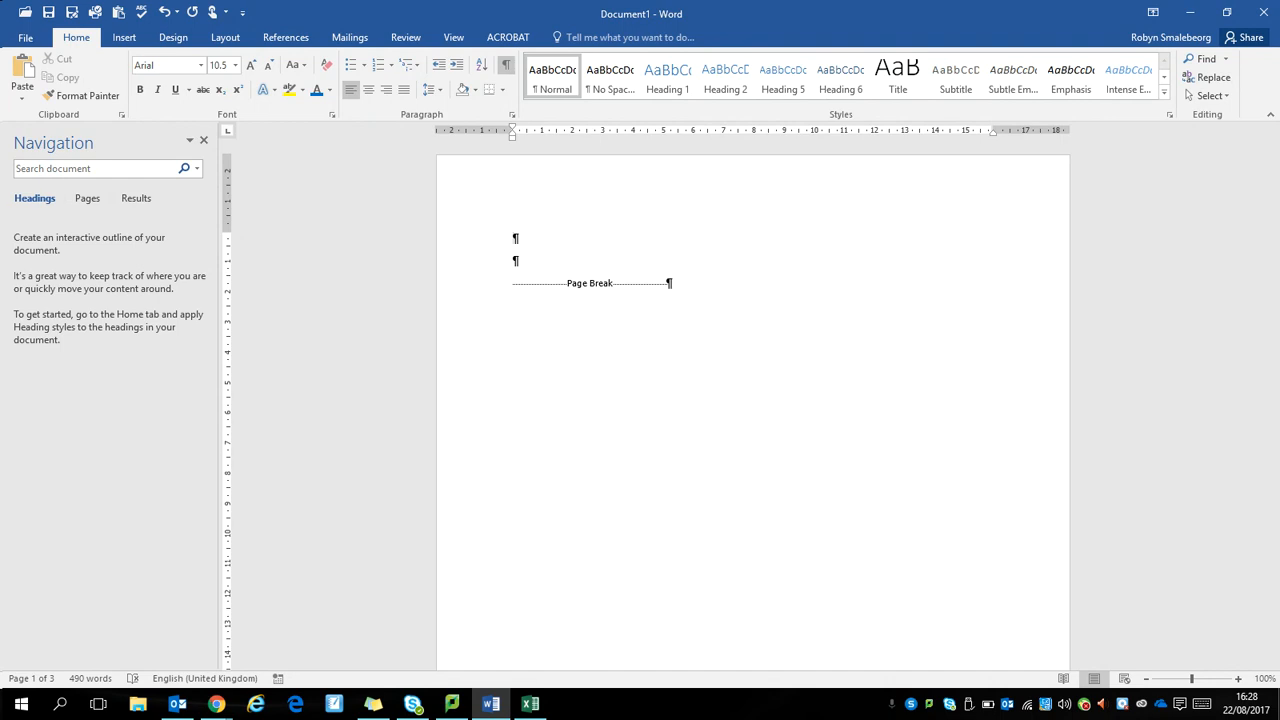
pyautogui.click(505, 64)
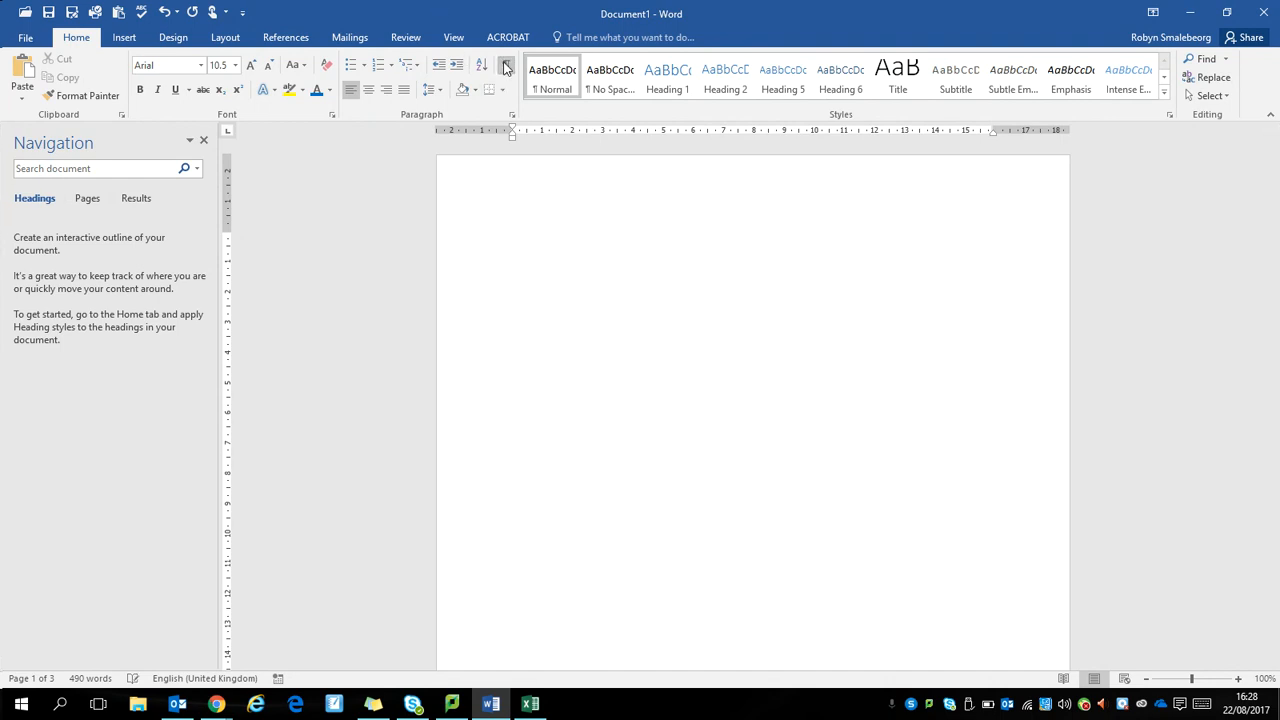
# Step: Enter "Title of Report" about halfway down the first page, with blank lines above and below it
pyautogui.click(1146, 679)
pyautogui.click(1146, 679)
pyautogui.click(1146, 679)
pyautogui.click(1146, 679)
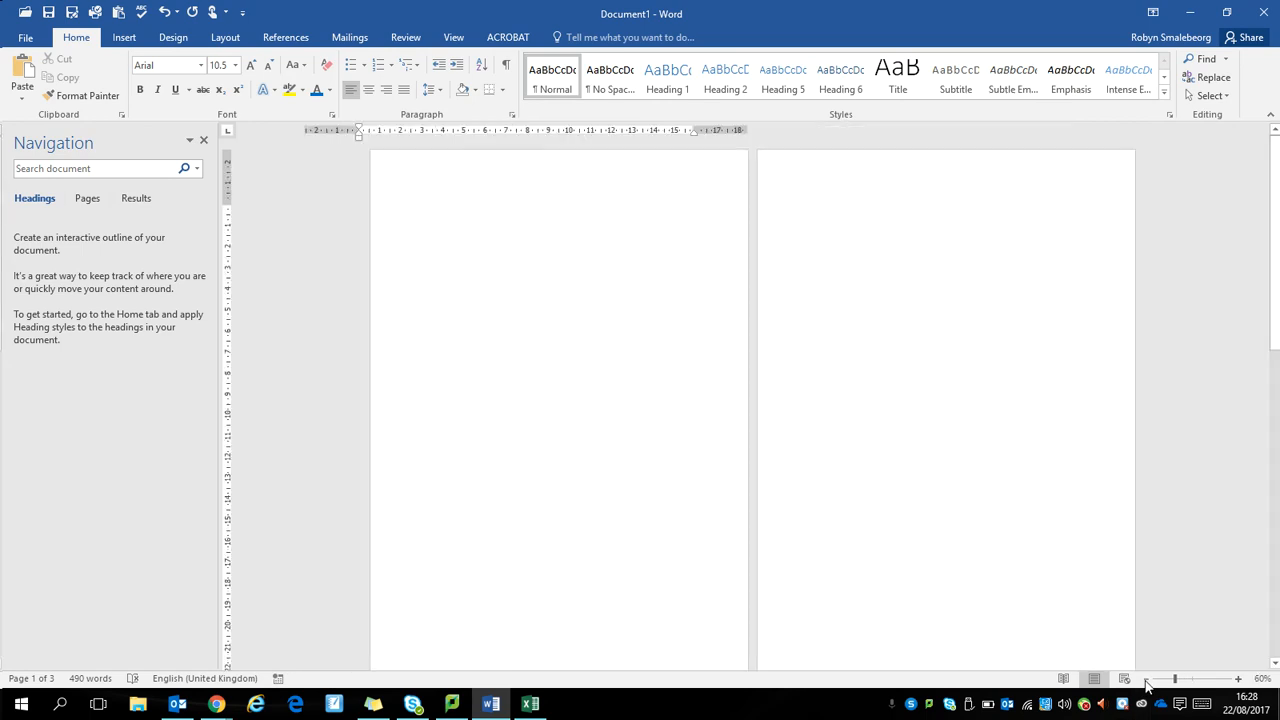
pyautogui.click(1146, 679)
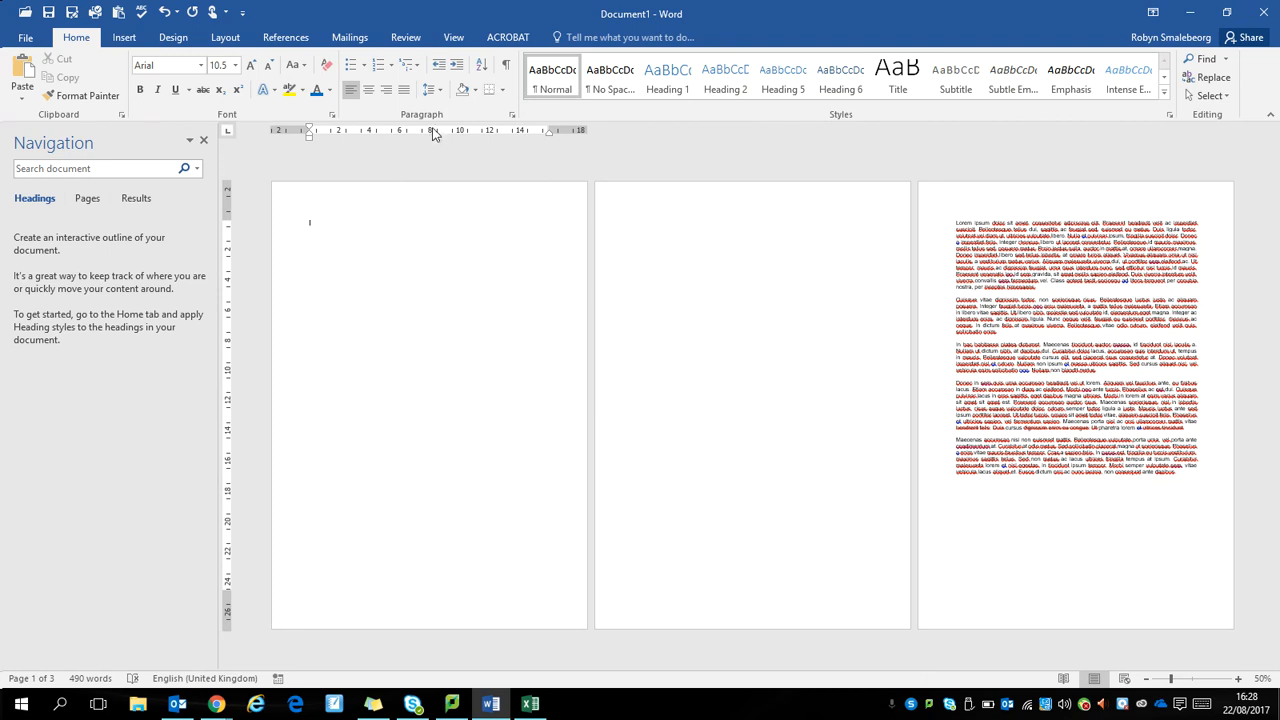
pyautogui.press('Return')
pyautogui.press('Return')
pyautogui.press('Return')
# Step: Enter the lines "Name", "Course Code", "Unit Number" and "Assignment Number/title" low on the cover page
pyautogui.press('Return')
pyautogui.press('Return')
pyautogui.write('Nam')
pyautogui.press('Return')
pyautogui.write('Co')
pyautogui.write('nit')
pyautogui.write(' Man')
pyautogui.press('Return')
pyautogui.write('Assignment Number/title')
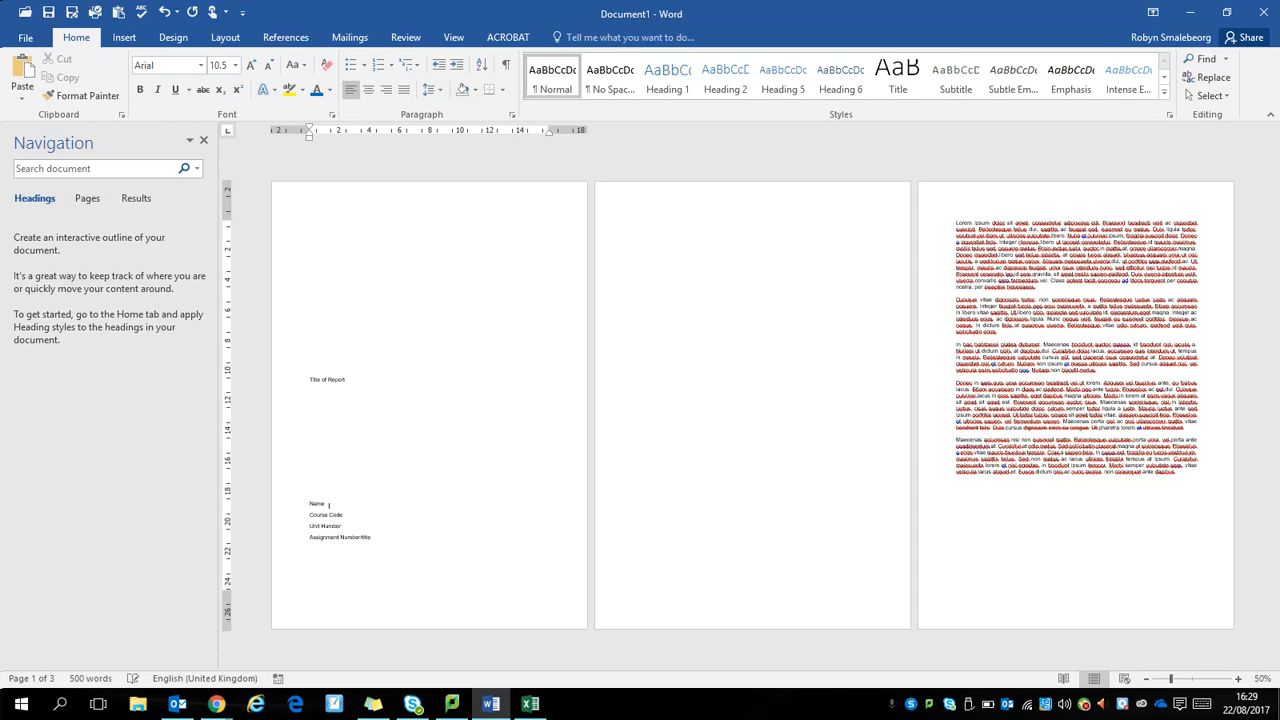
# Step: Insert a "Student Number" line below "Name" and add "Tutor name" as the last line of the cover details
pyautogui.press('Return')
pyautogui.write('Stu')
pyautogui.write('dent Num')
pyautogui.write('Tutor')
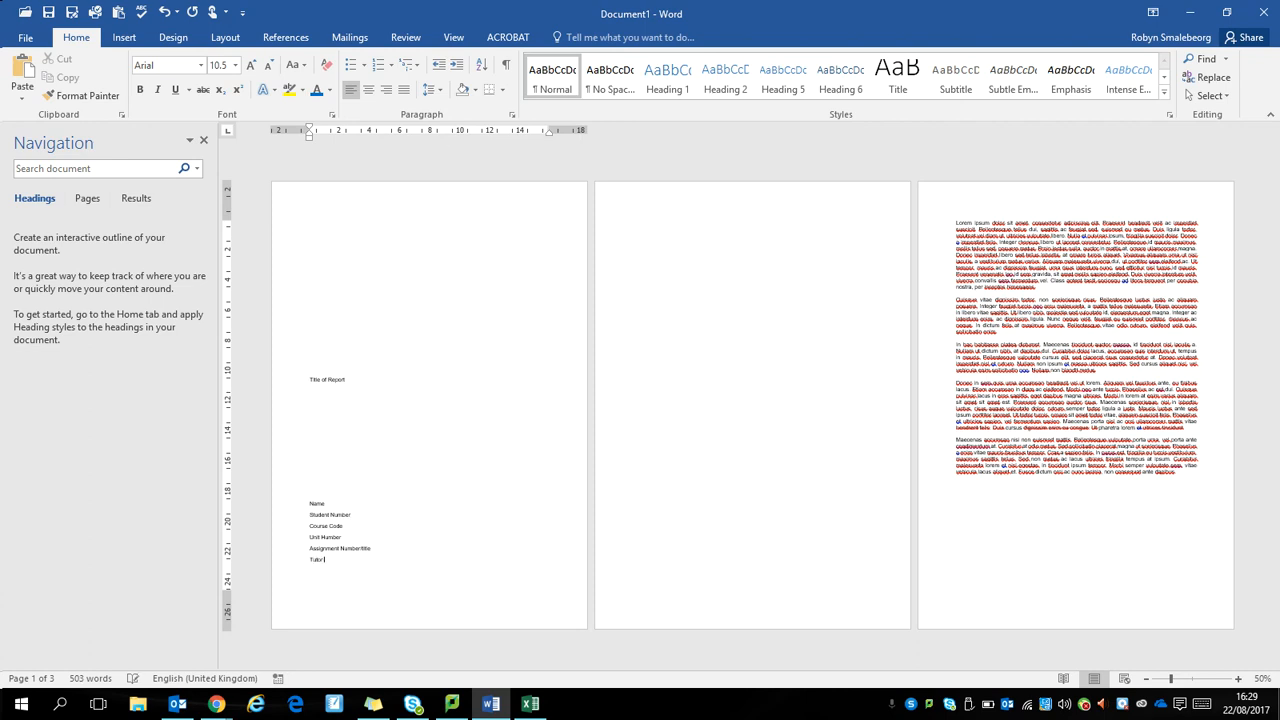
pyautogui.write(' name')
# Step: Apply the Title style to "Title of Report", centre it and enlarge it to 48 pt
pyautogui.click(299, 379)
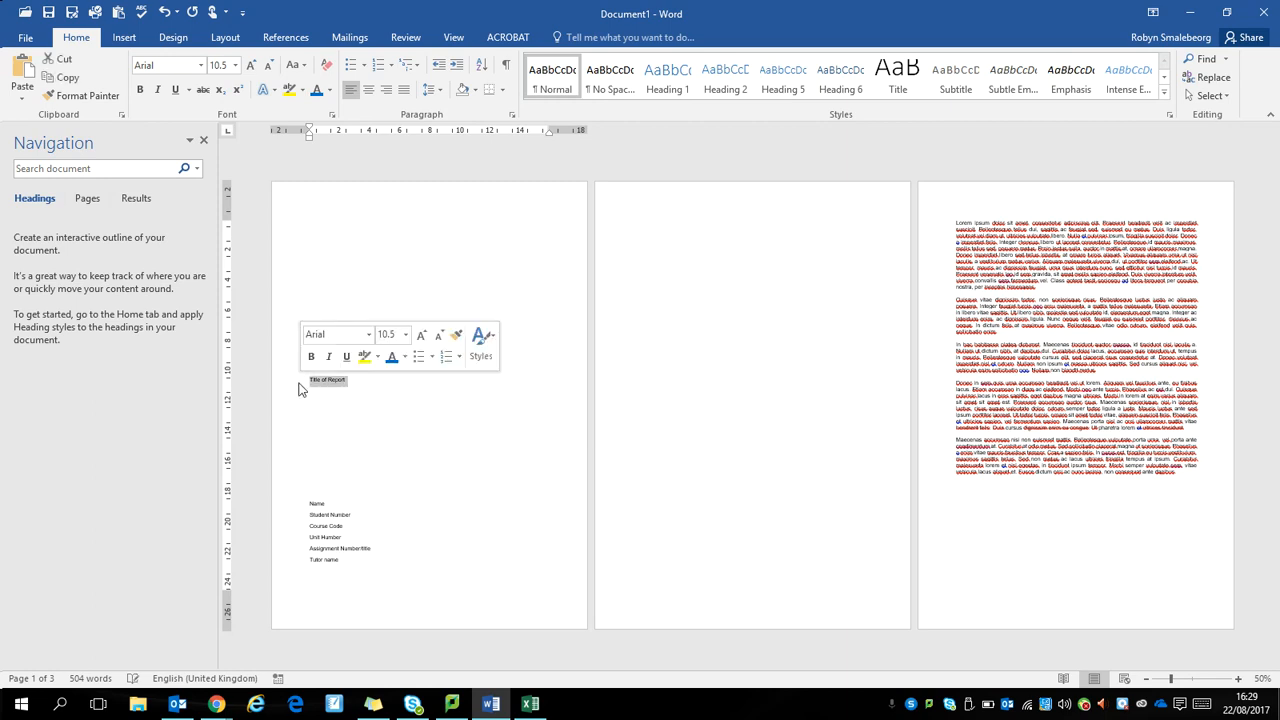
pyautogui.click(893, 80)
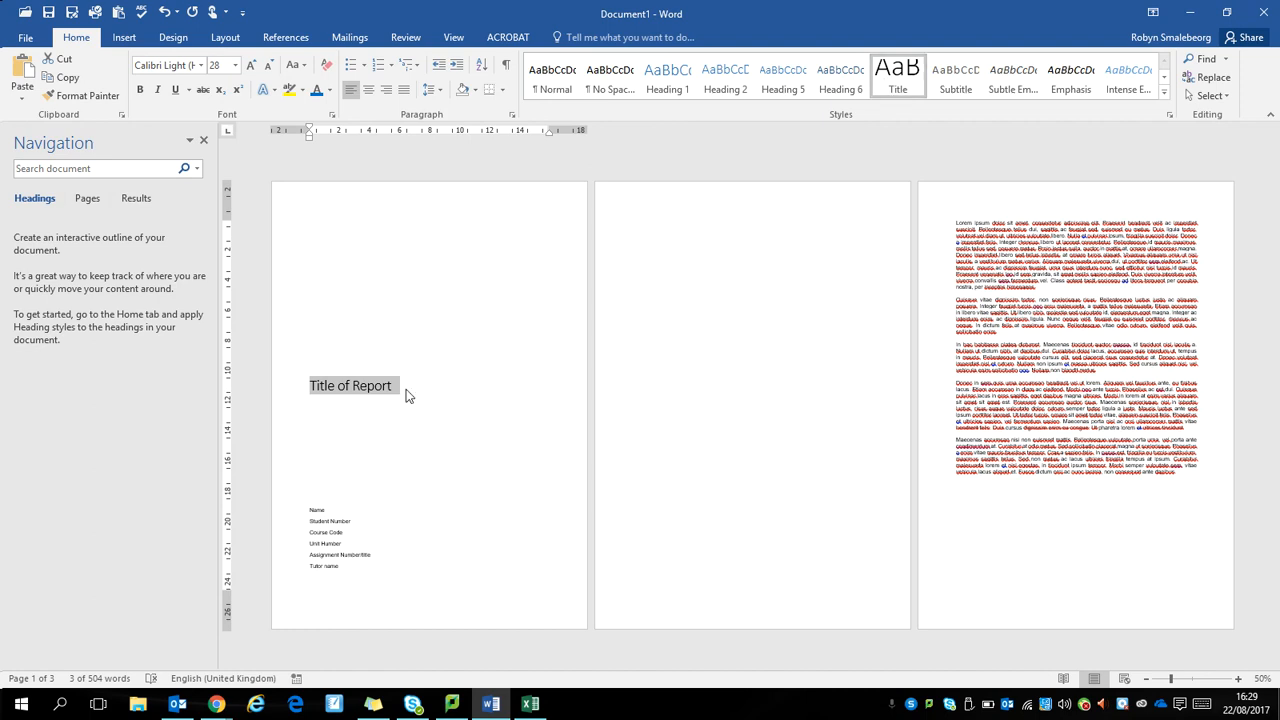
pyautogui.click(368, 90)
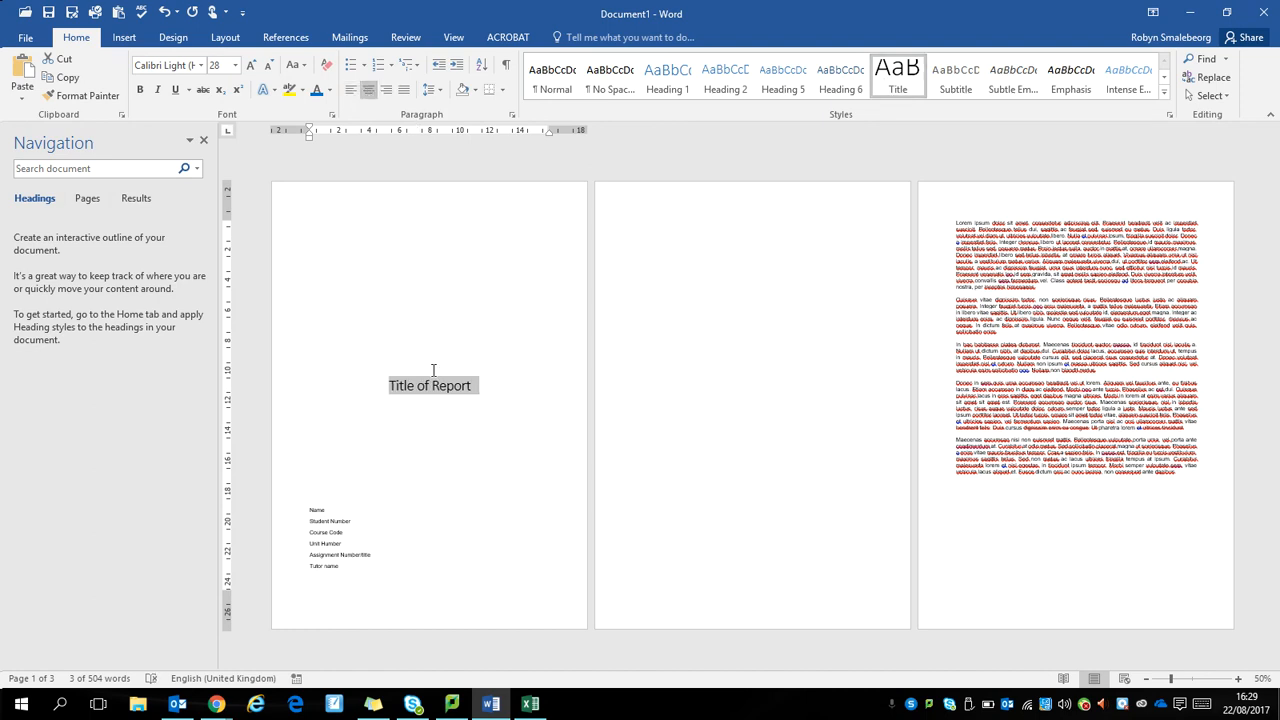
pyautogui.click(251, 66)
pyautogui.click(252, 68)
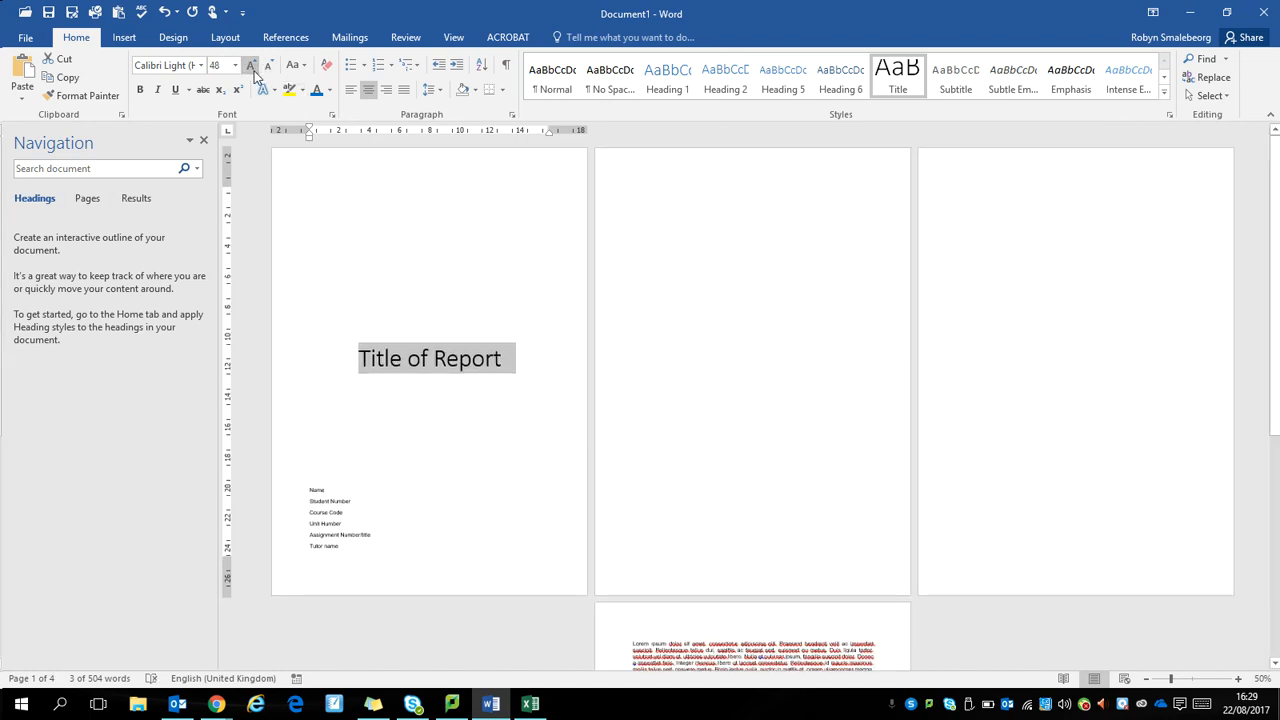
# Step: Show the formatting marks and delete one blank line between the report title and the "Name" line
pyautogui.click(308, 218)
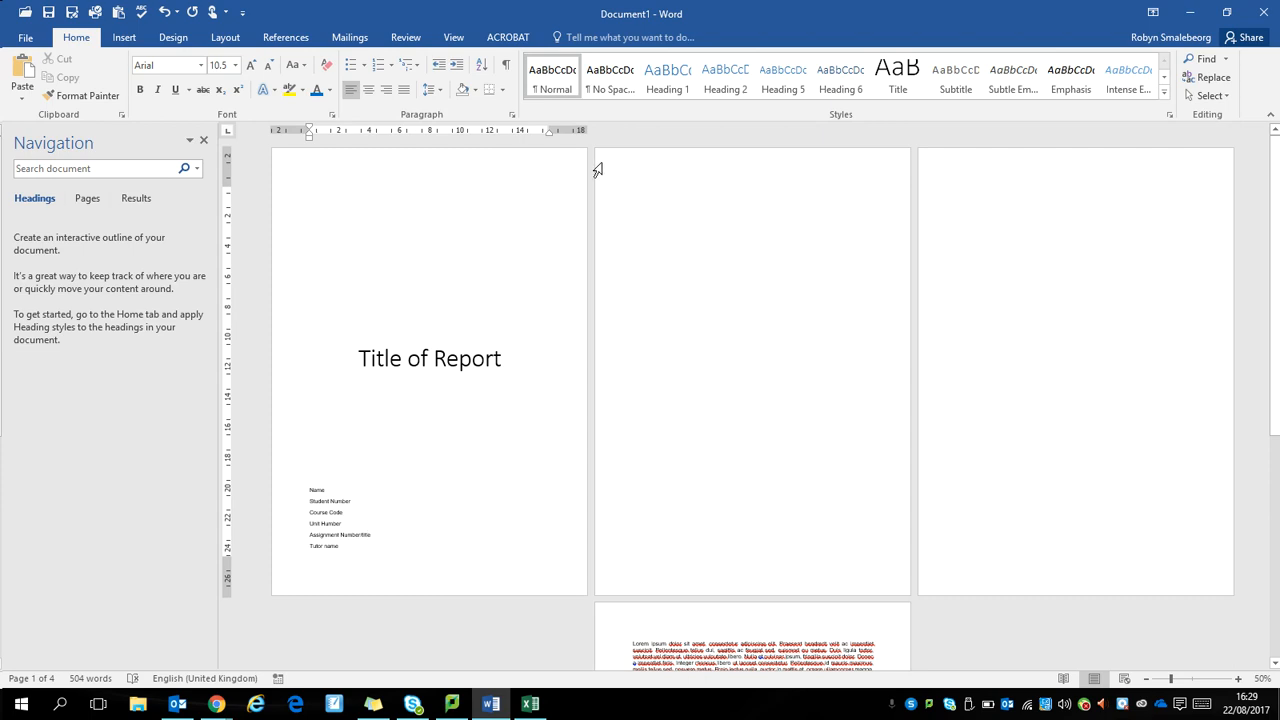
pyautogui.click(505, 66)
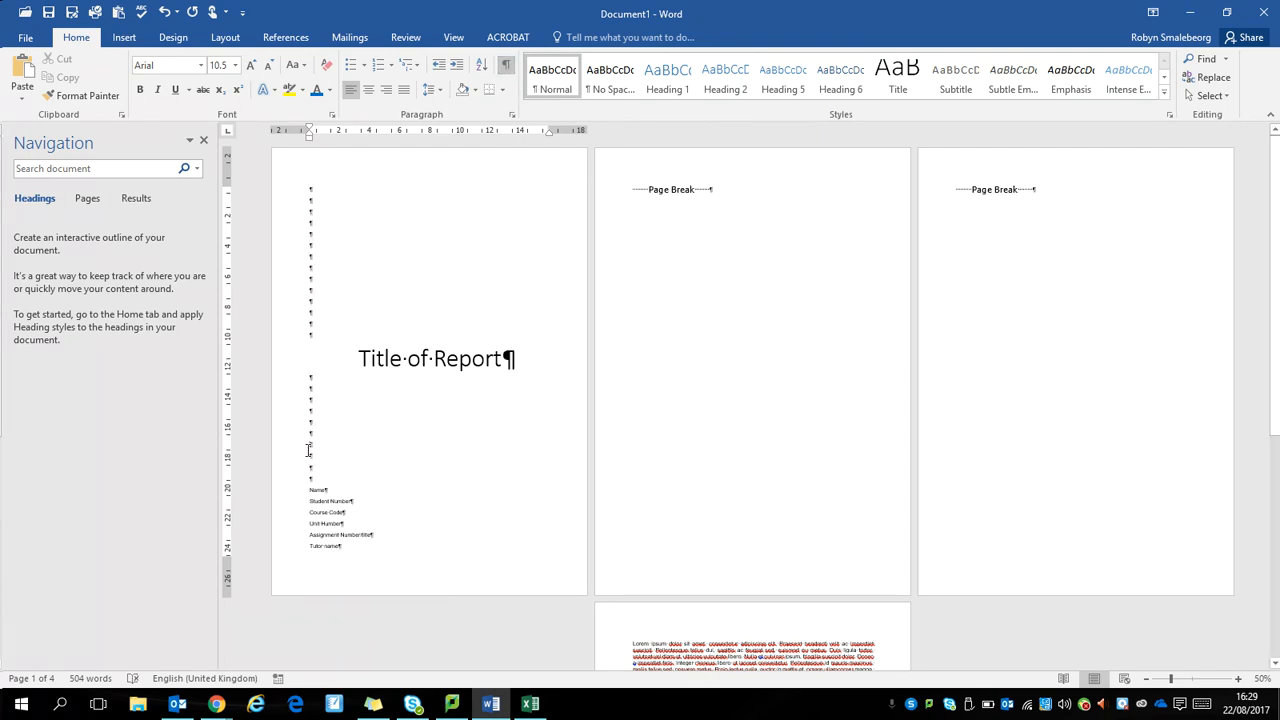
pyautogui.press('BackSpace')
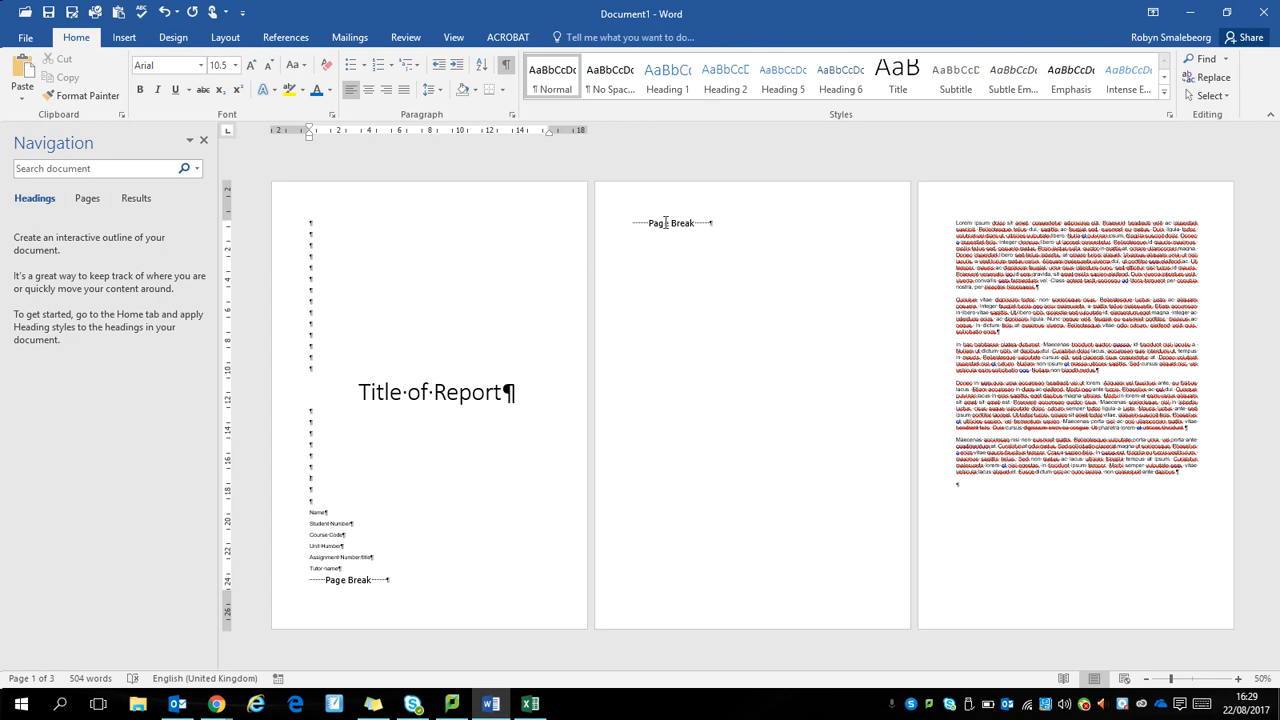
# Step: Add "Contents" at the start of the second page, followed by three new lines before the page break
pyautogui.click(629, 221)
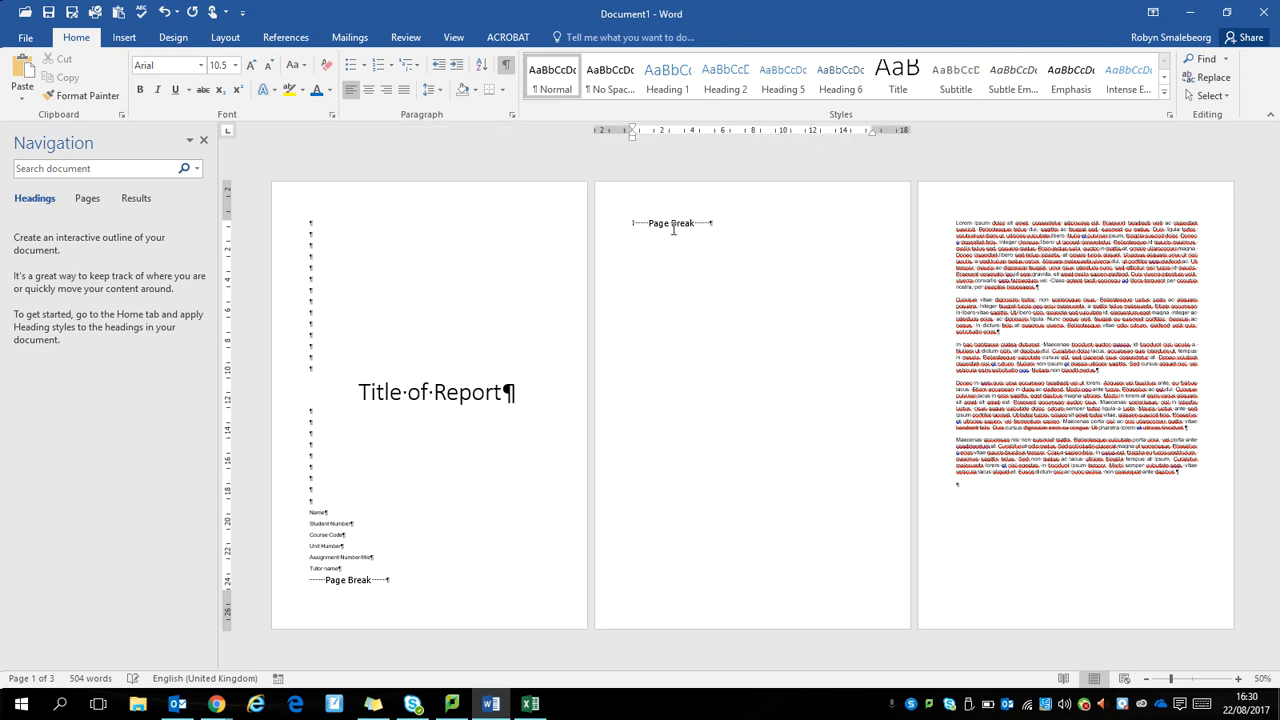
pyautogui.write('Contents')
pyautogui.press('Return')
pyautogui.press('Return')
pyautogui.press('Return')
pyautogui.press('Return')
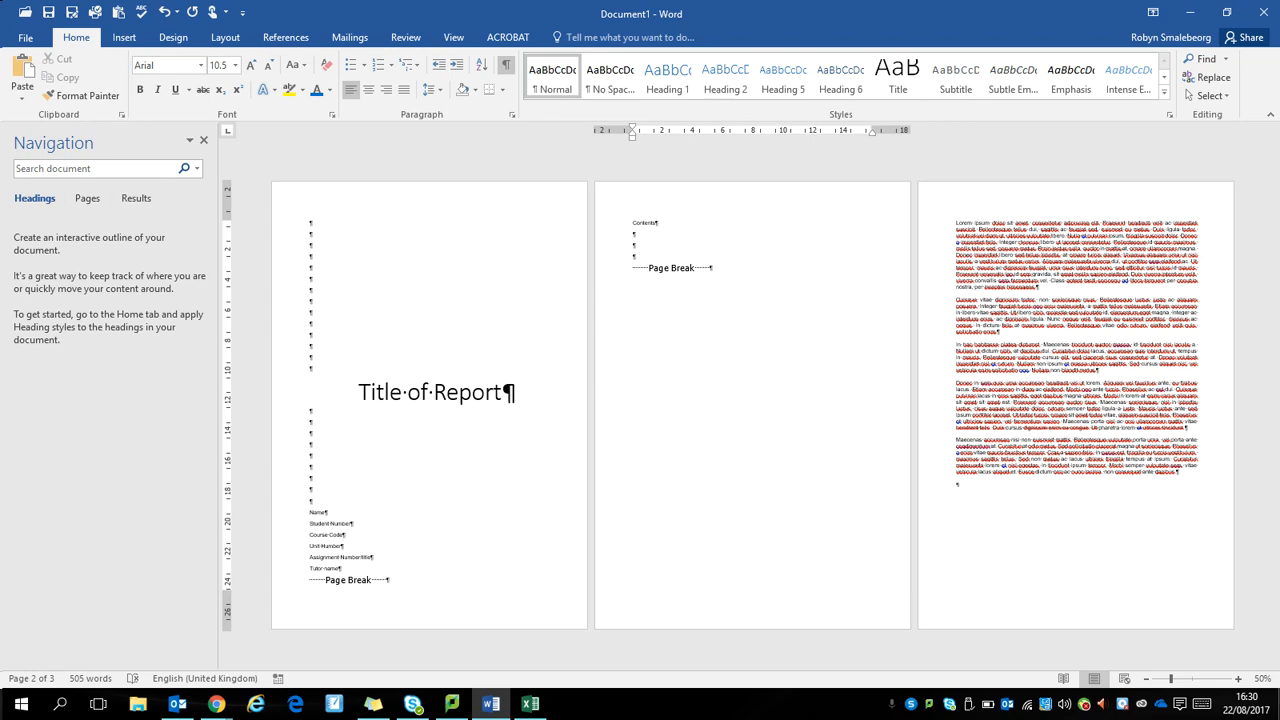
# Step: Insert a separate line reading "Lorem ipsum" above the first body paragraph on the third page
pyautogui.click(1238, 680)
pyautogui.click(1238, 680)
pyautogui.click(1238, 680)
pyautogui.click(1238, 680)
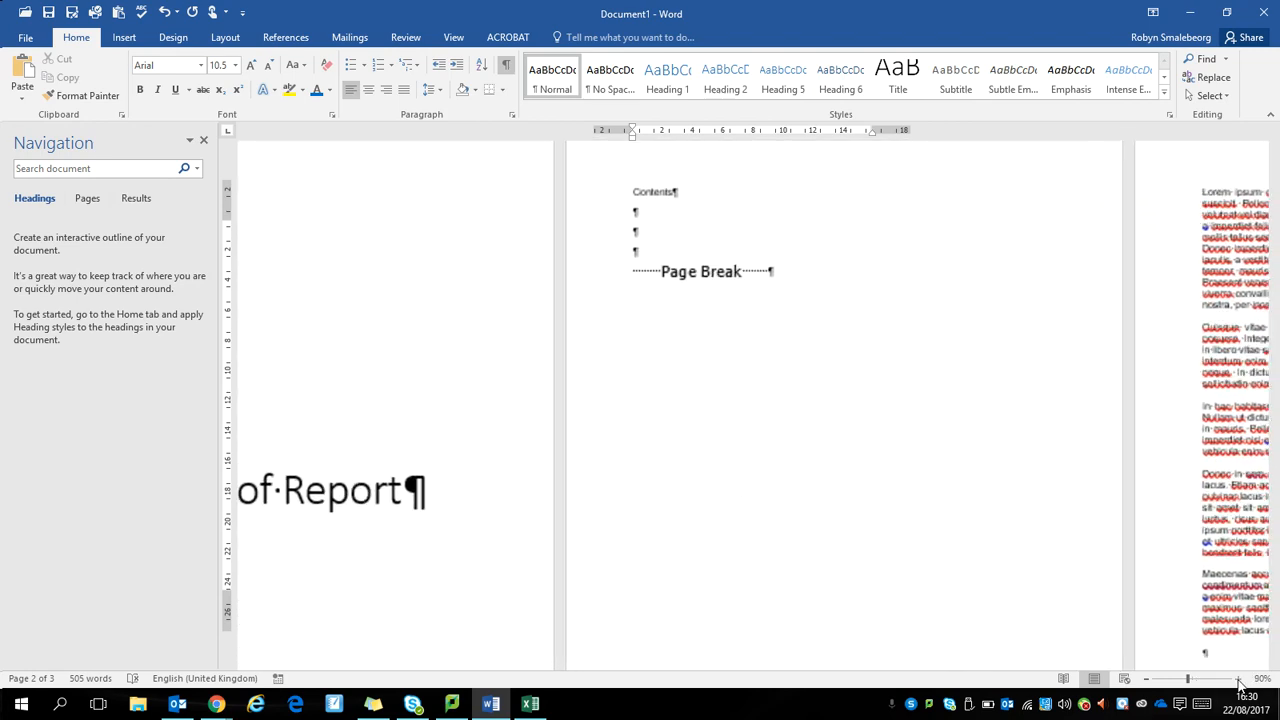
pyautogui.click(1238, 680)
pyautogui.click(1238, 680)
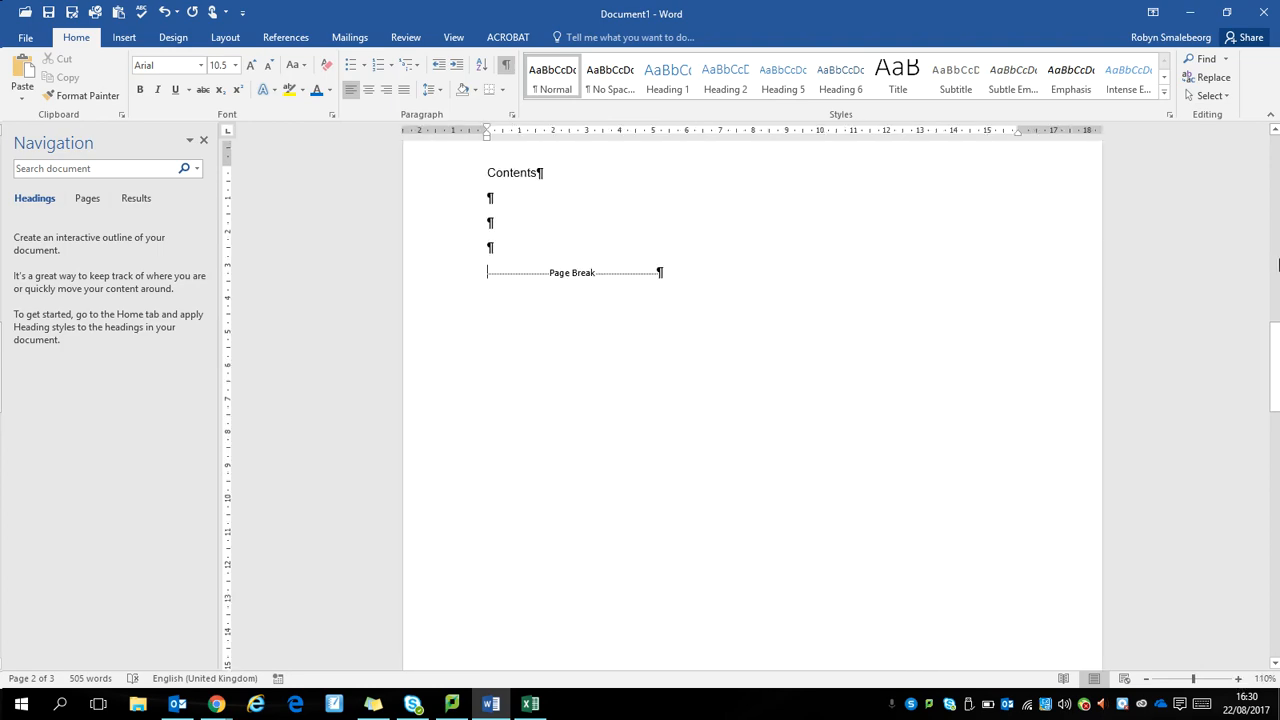
pyautogui.click(1146, 679)
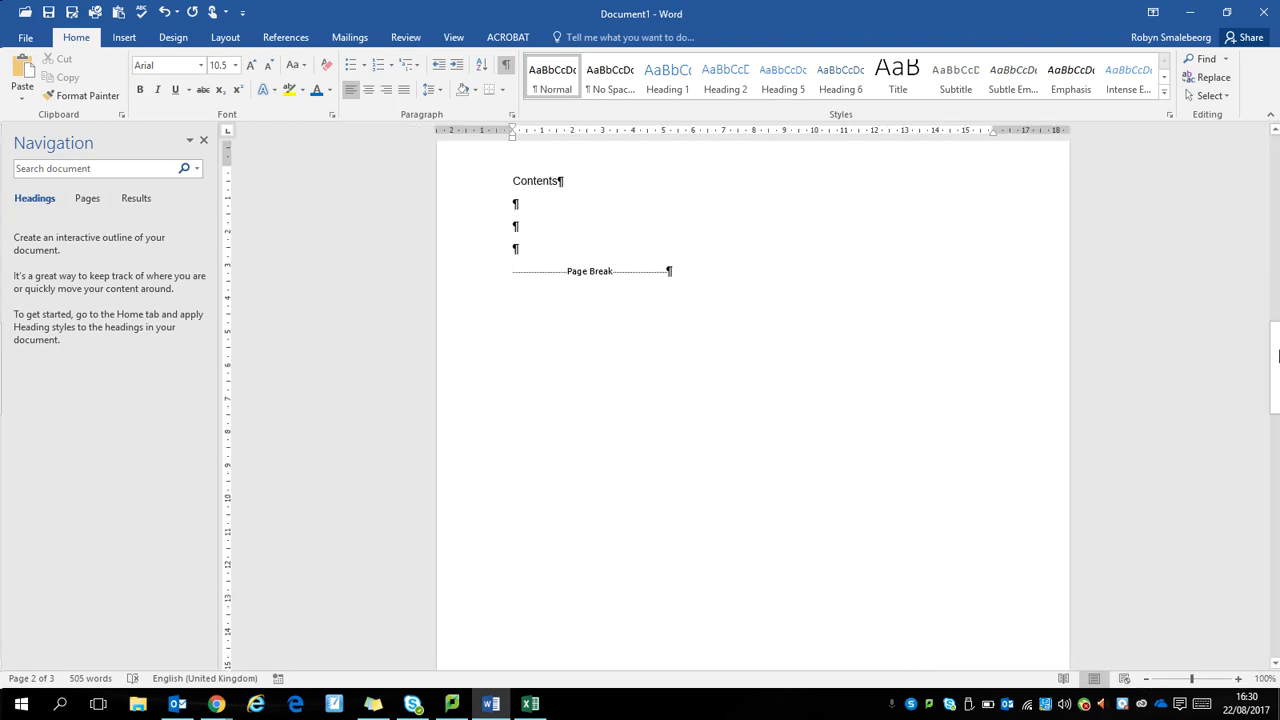
pyautogui.moveTo(1277, 357); pyautogui.dragTo(1277, 492)
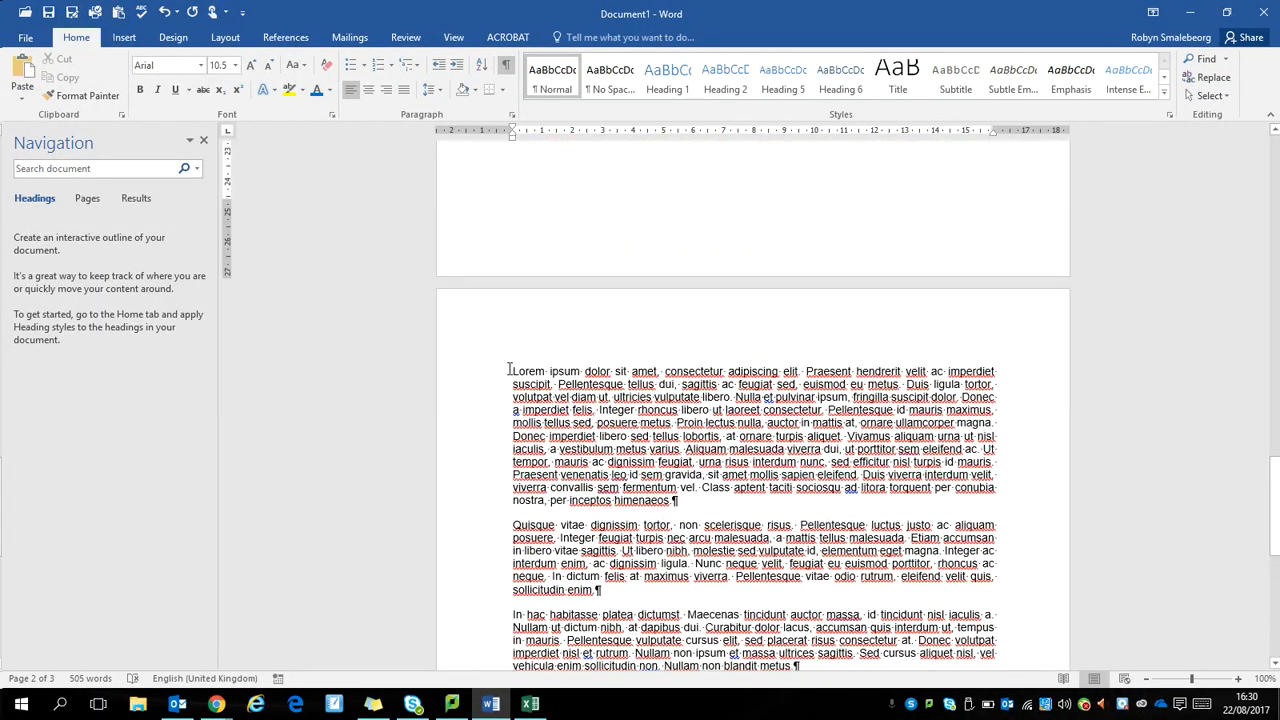
pyautogui.click(509, 370)
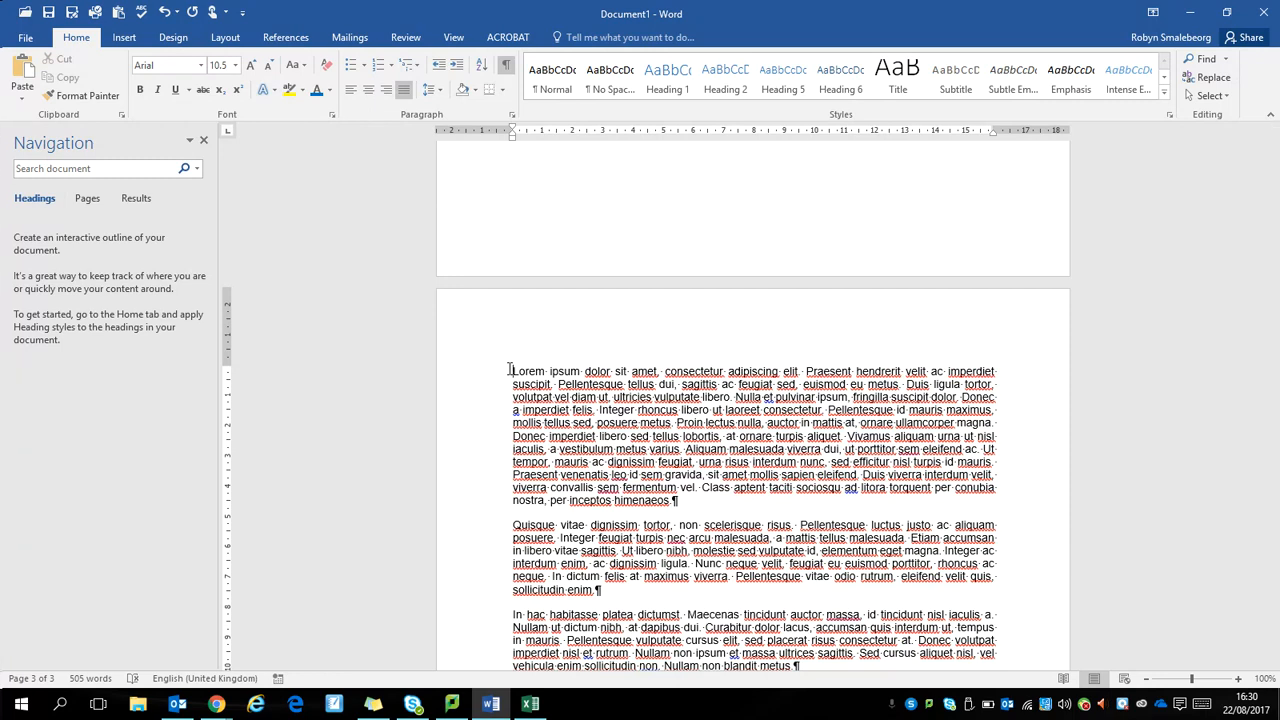
pyautogui.write('Lor')
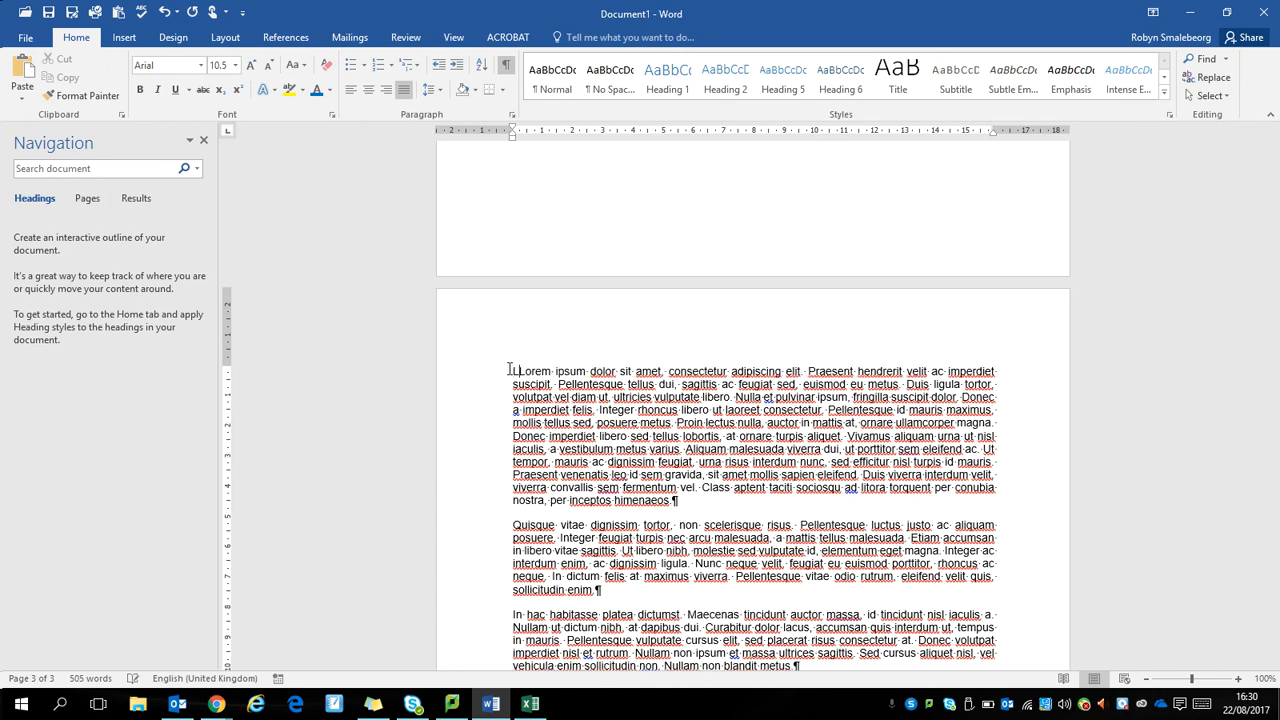
pyautogui.write('eLor')
pyautogui.press('BackSpace')
pyautogui.press('BackSpace')
pyautogui.write('orem')
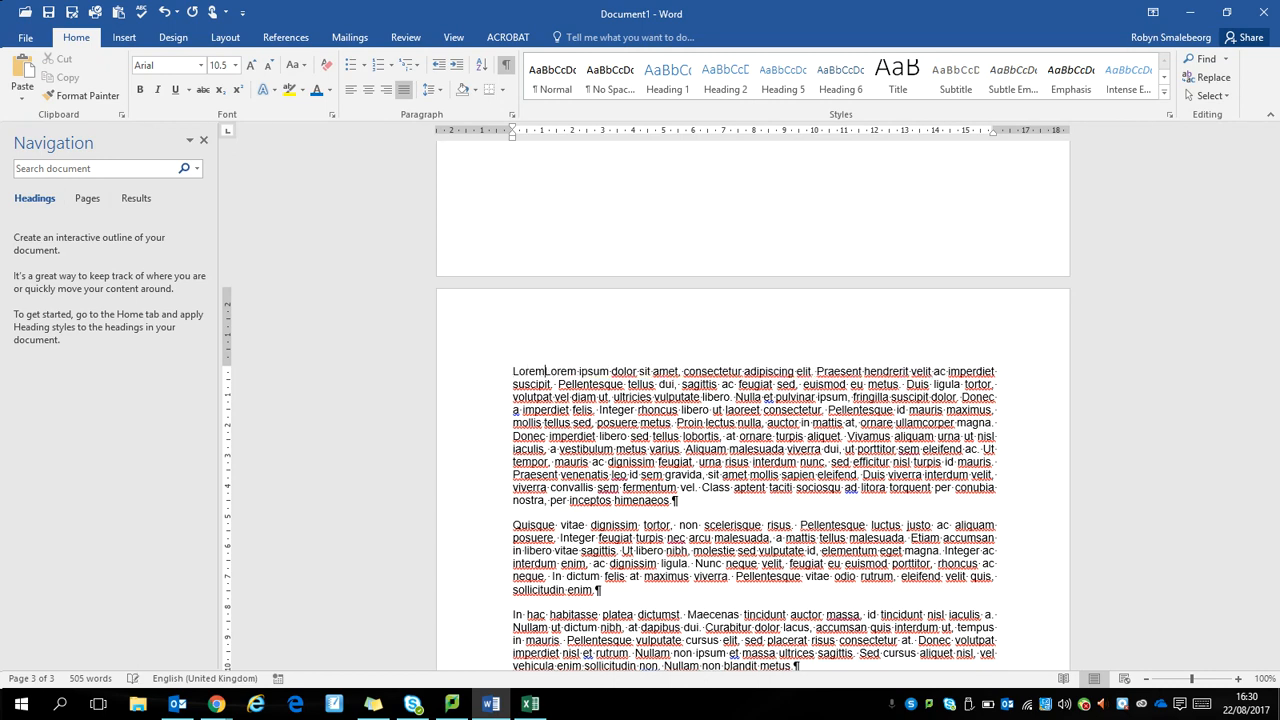
pyautogui.write(' ipsum')
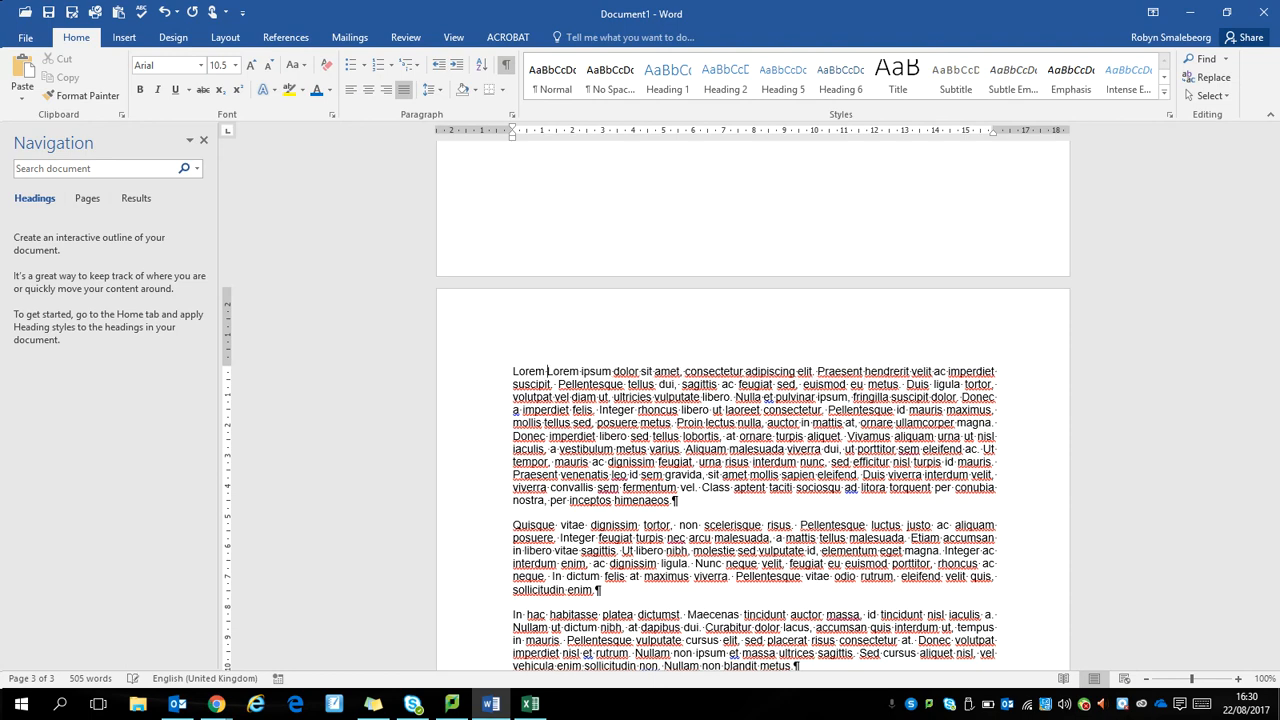
pyautogui.press('Return')
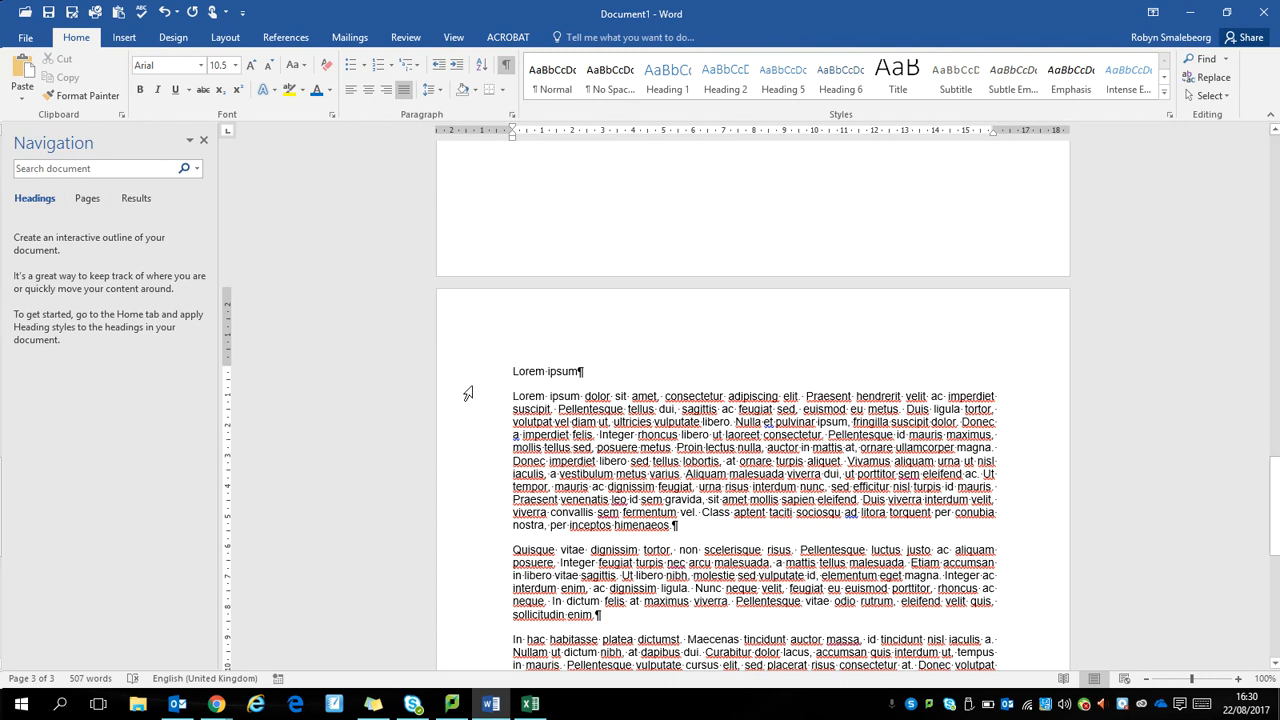
# Step: Add a line reading "Random Latin" between the first and second body paragraphs
pyautogui.click(718, 535)
pyautogui.press('Return')
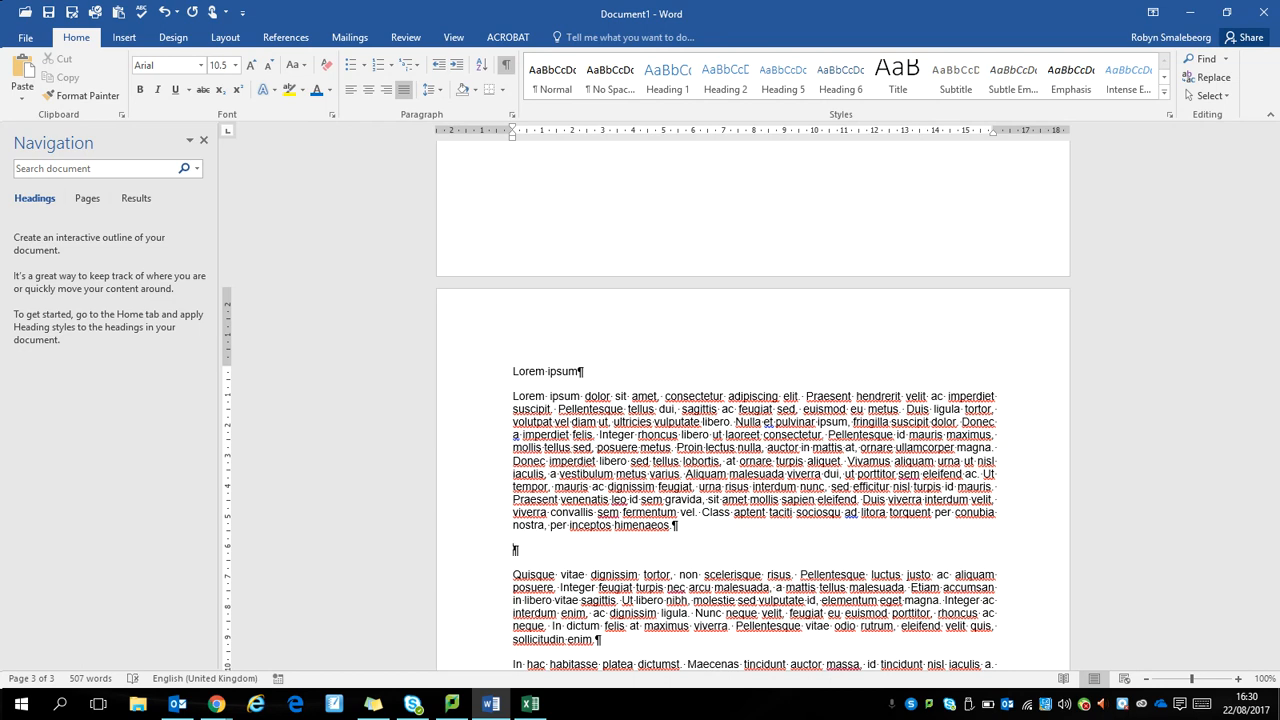
pyautogui.write('Rqndom Latin')
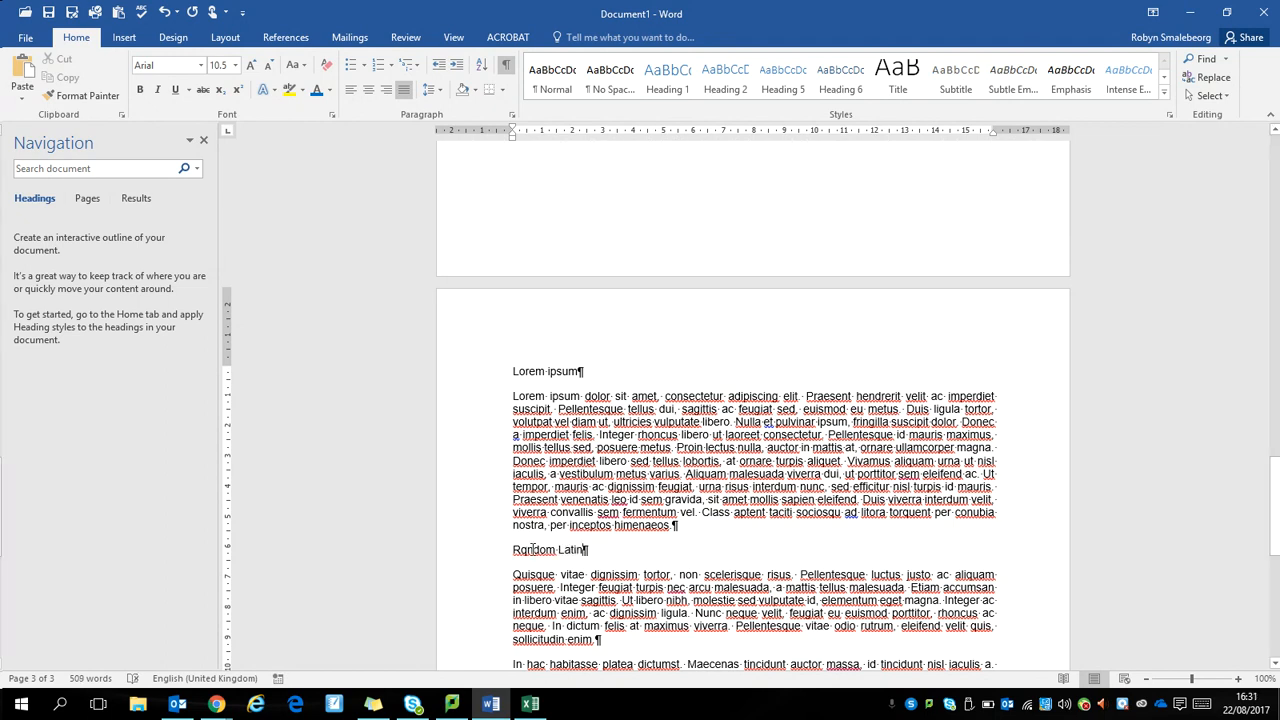
pyautogui.write('a')
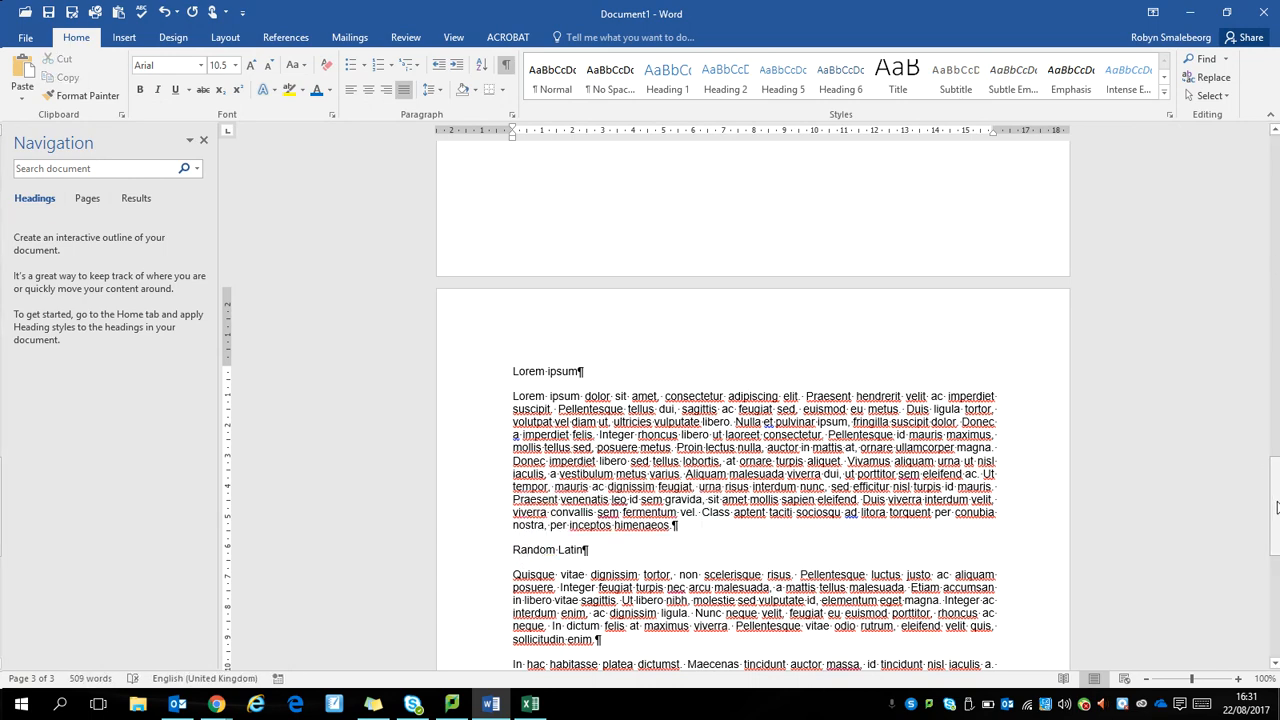
# Step: Insert a page break before the "In hac habitasse" paragraph and add two blank lines ahead of the break
pyautogui.moveTo(1275, 517); pyautogui.dragTo(1275, 574)
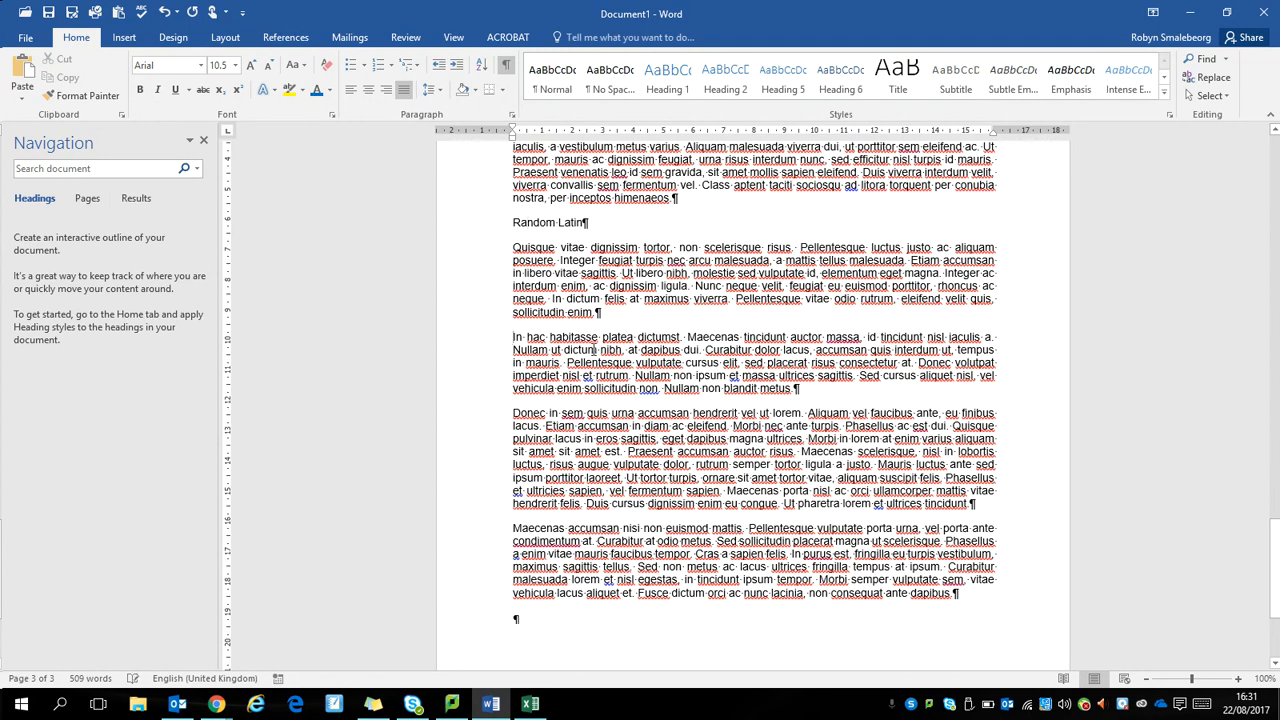
pyautogui.hotkey('ctrl', 'Return')
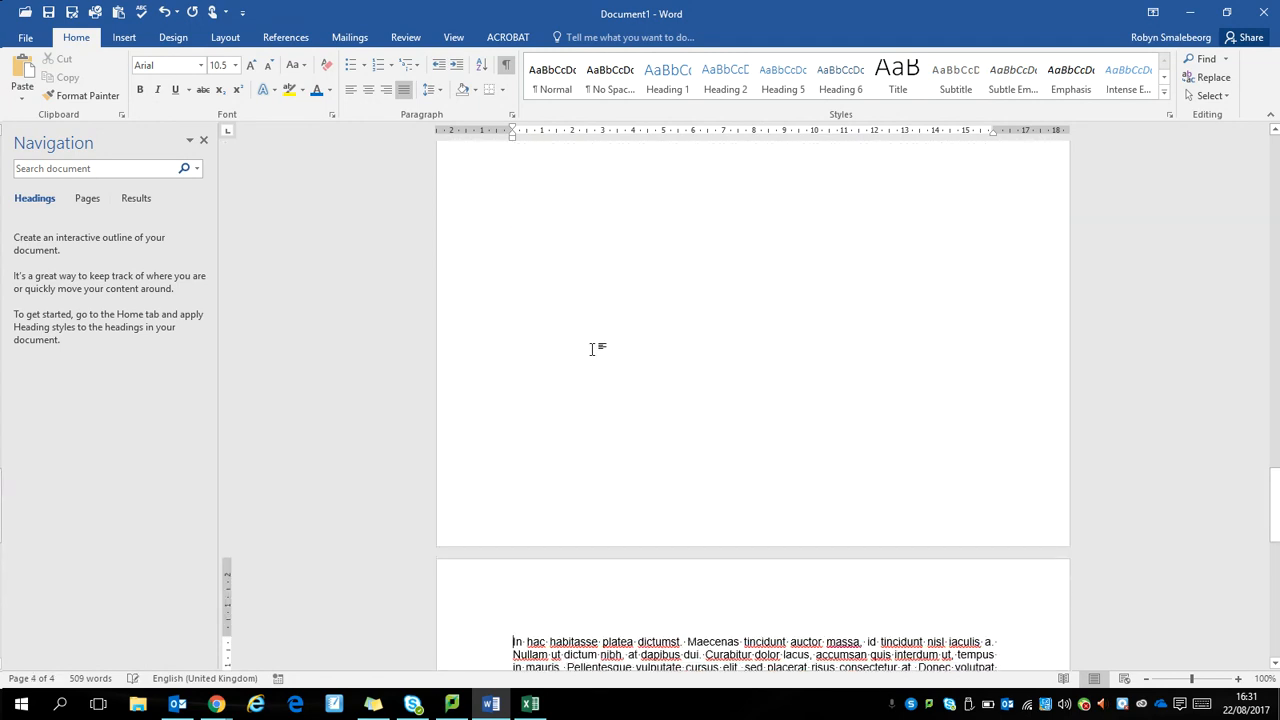
pyautogui.moveTo(1277, 490); pyautogui.dragTo(1274, 449)
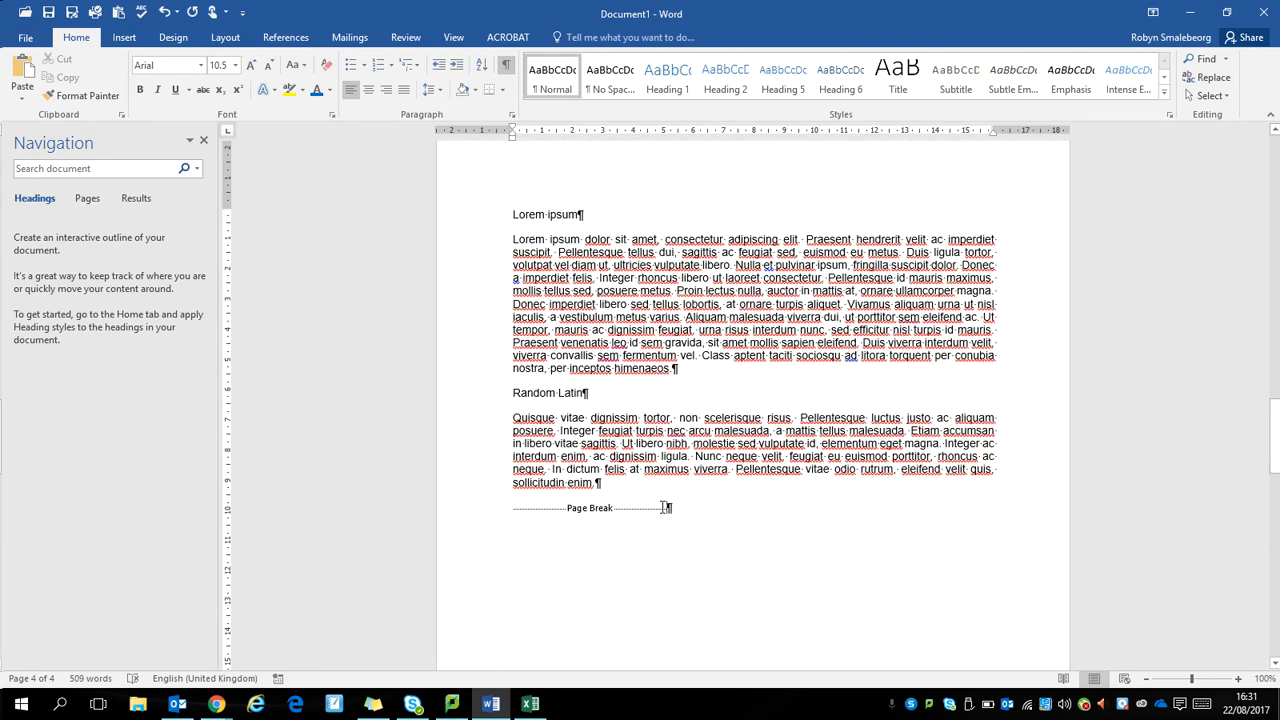
pyautogui.click(656, 487)
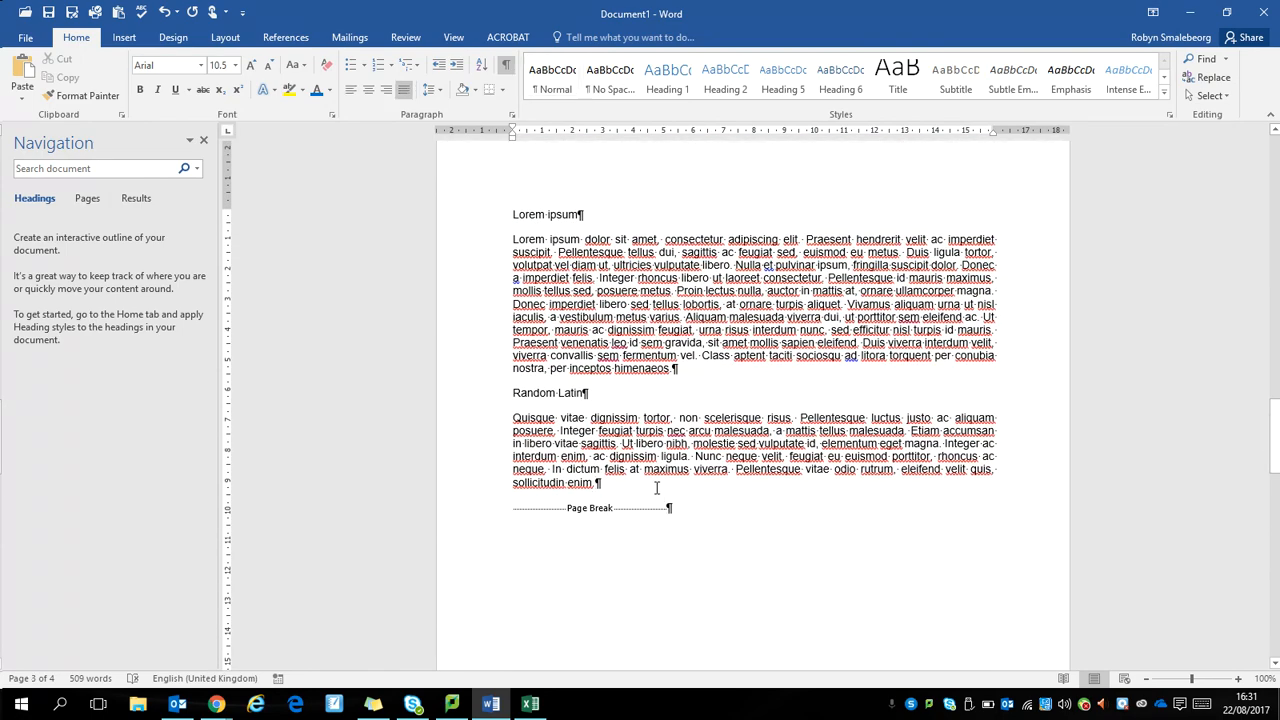
pyautogui.press('Return')
pyautogui.press('Return')
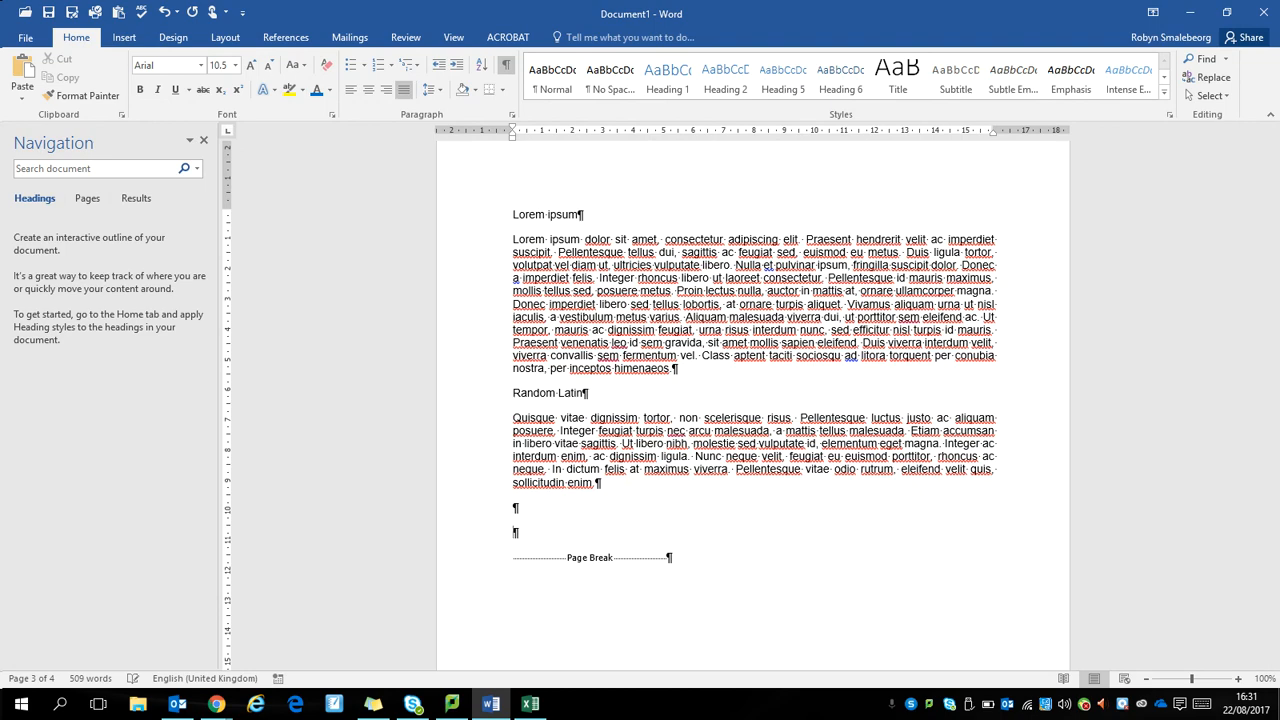
# Step: Insert a separate line reading "Latin Phrases" above the "In hac habitasse" paragraph on the fourth page
pyautogui.moveTo(1270, 440); pyautogui.dragTo(1272, 536)
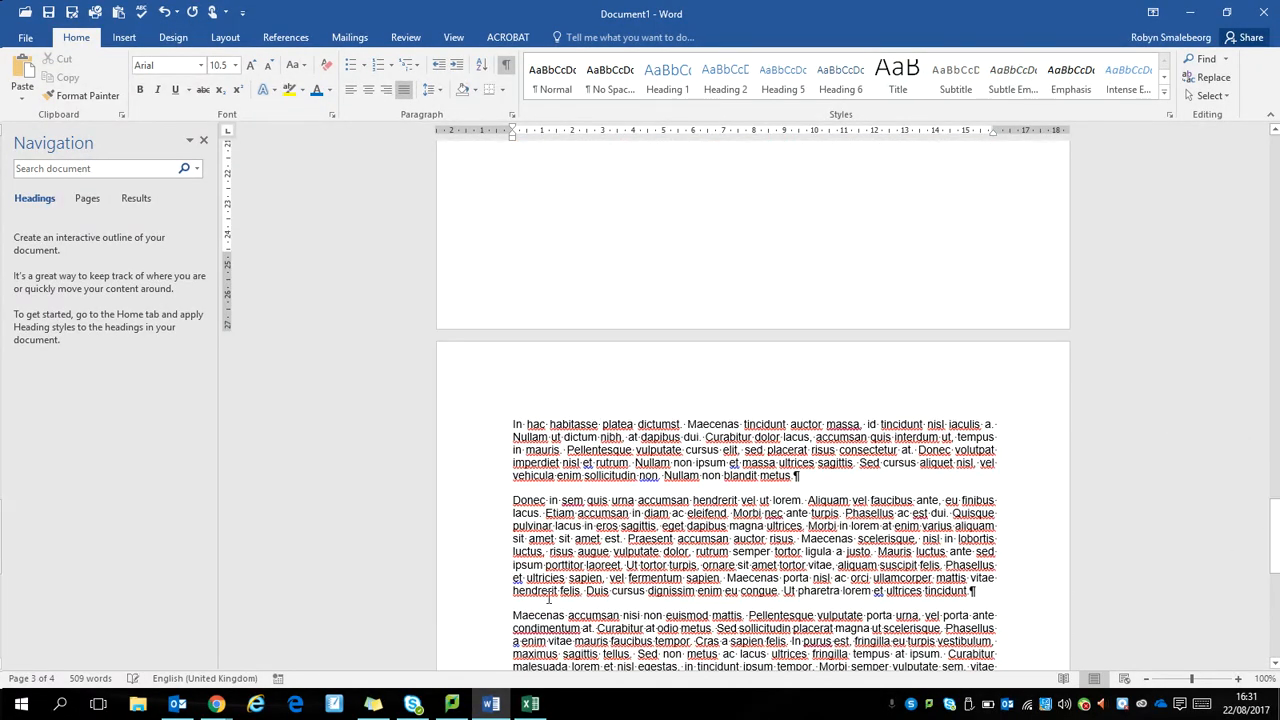
pyautogui.click(509, 424)
pyautogui.write('Latin P')
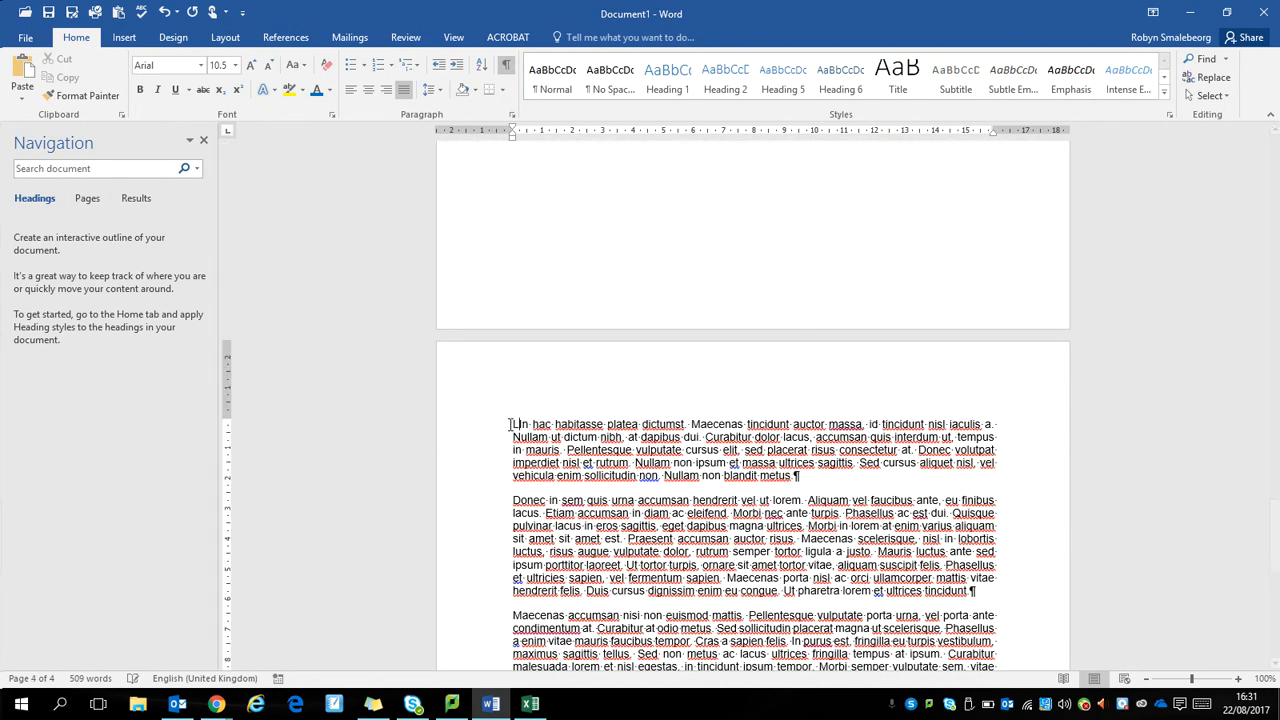
pyautogui.write('hrases')
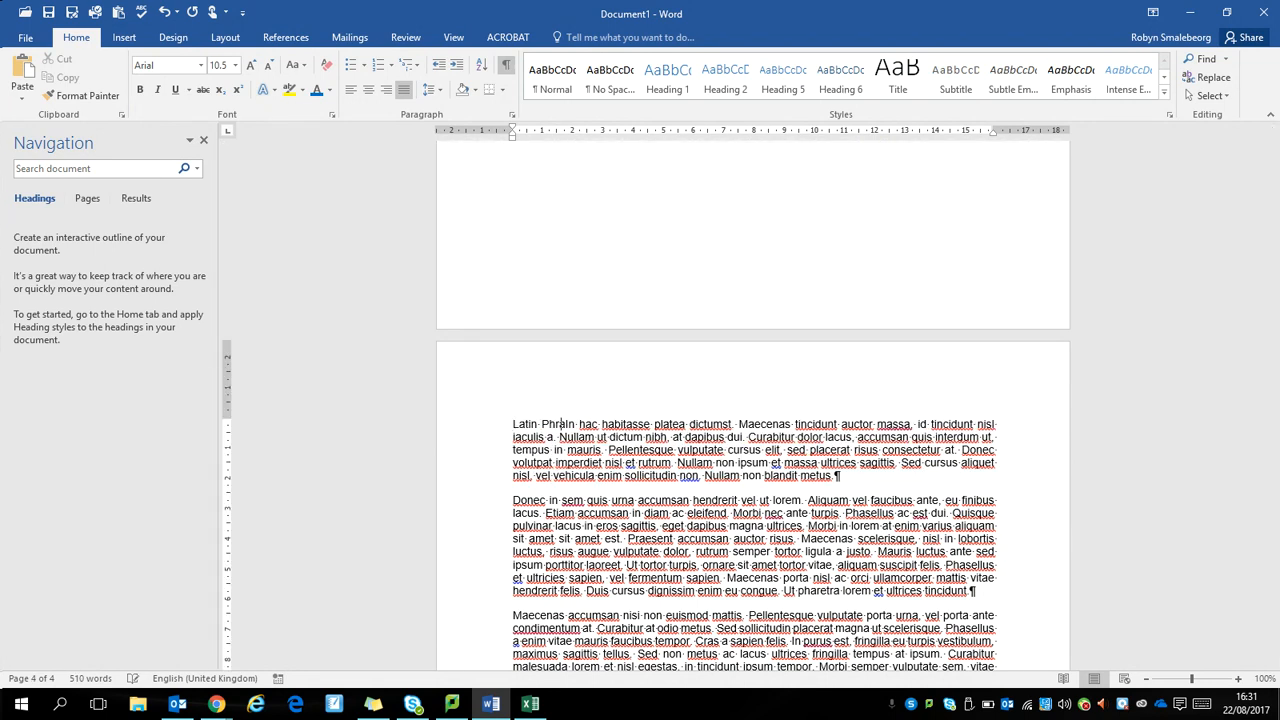
pyautogui.press('Return')
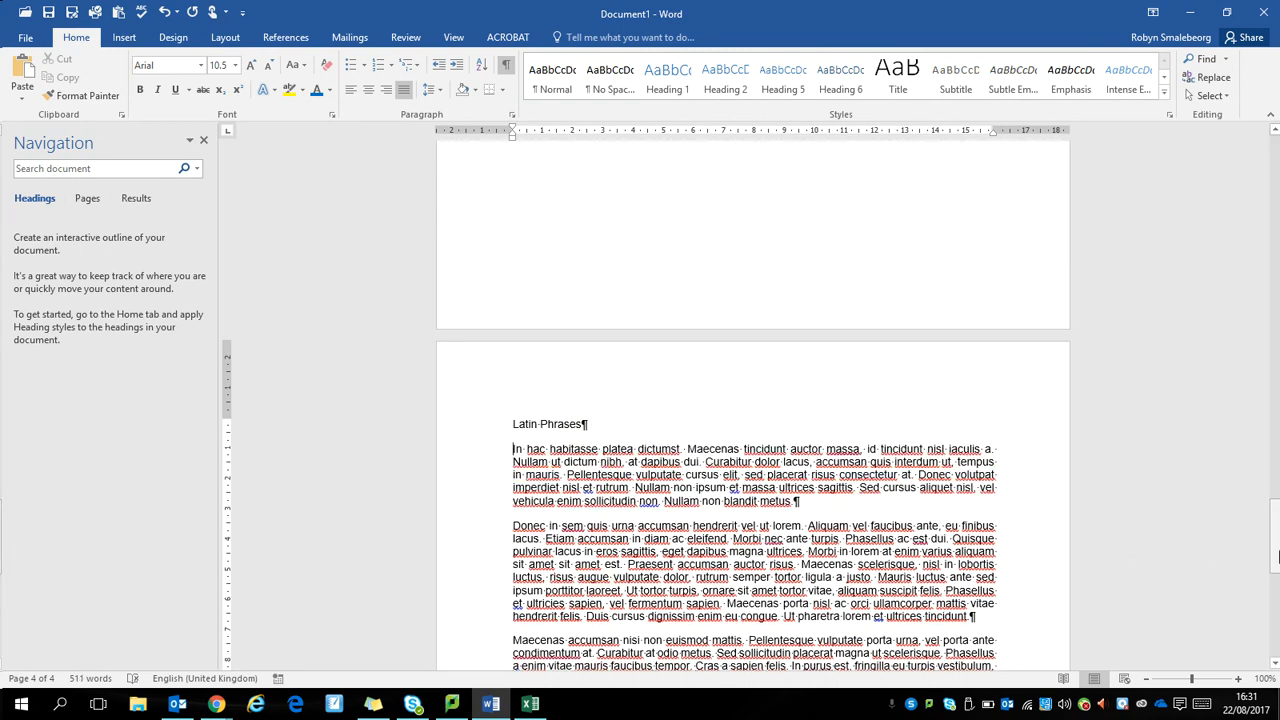
# Step: Insert a page break at the end of the document and enter "References" on the new page
pyautogui.moveTo(1274, 512); pyautogui.dragTo(1275, 617)
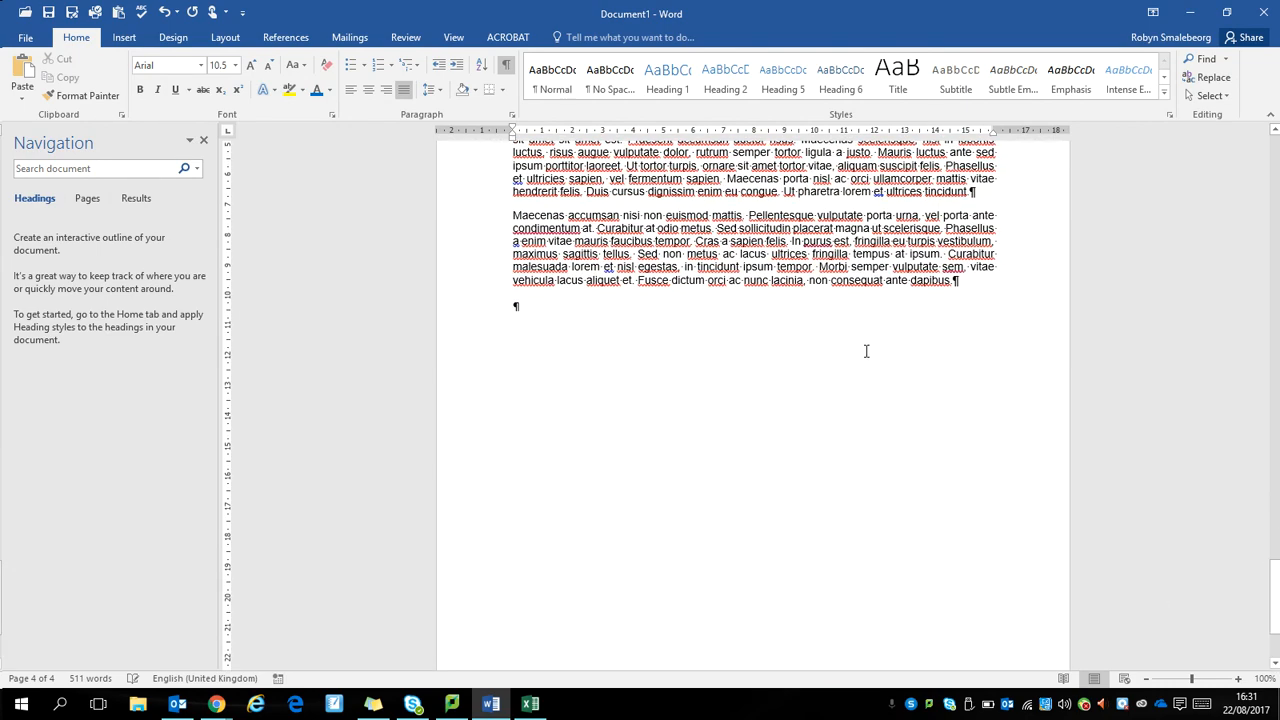
pyautogui.click(658, 320)
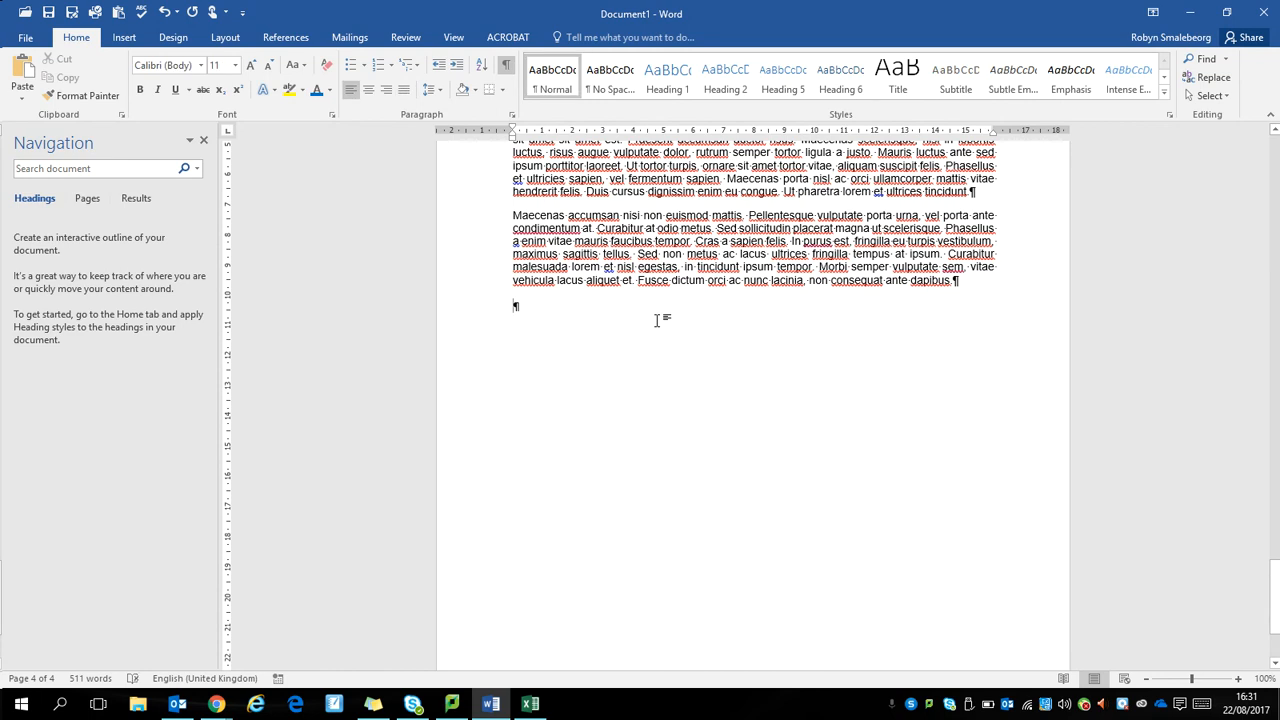
pyautogui.hotkey('ctrl', 'Return')
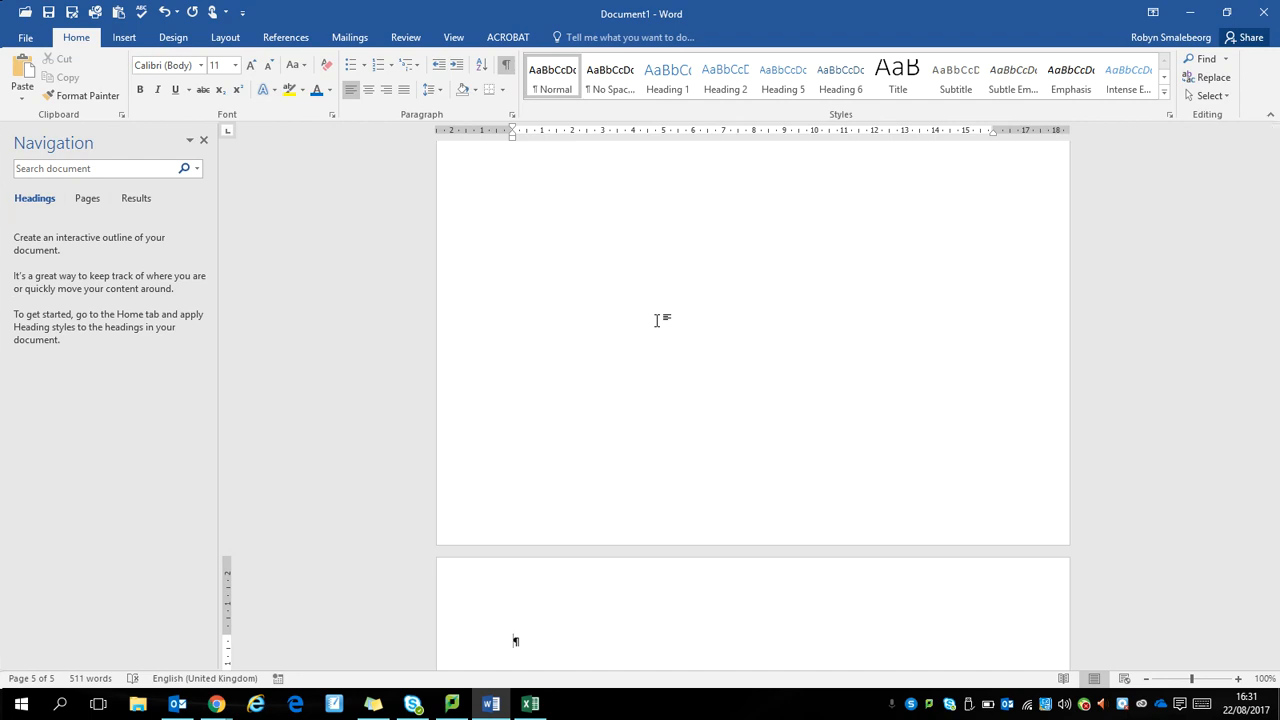
pyautogui.write('References')
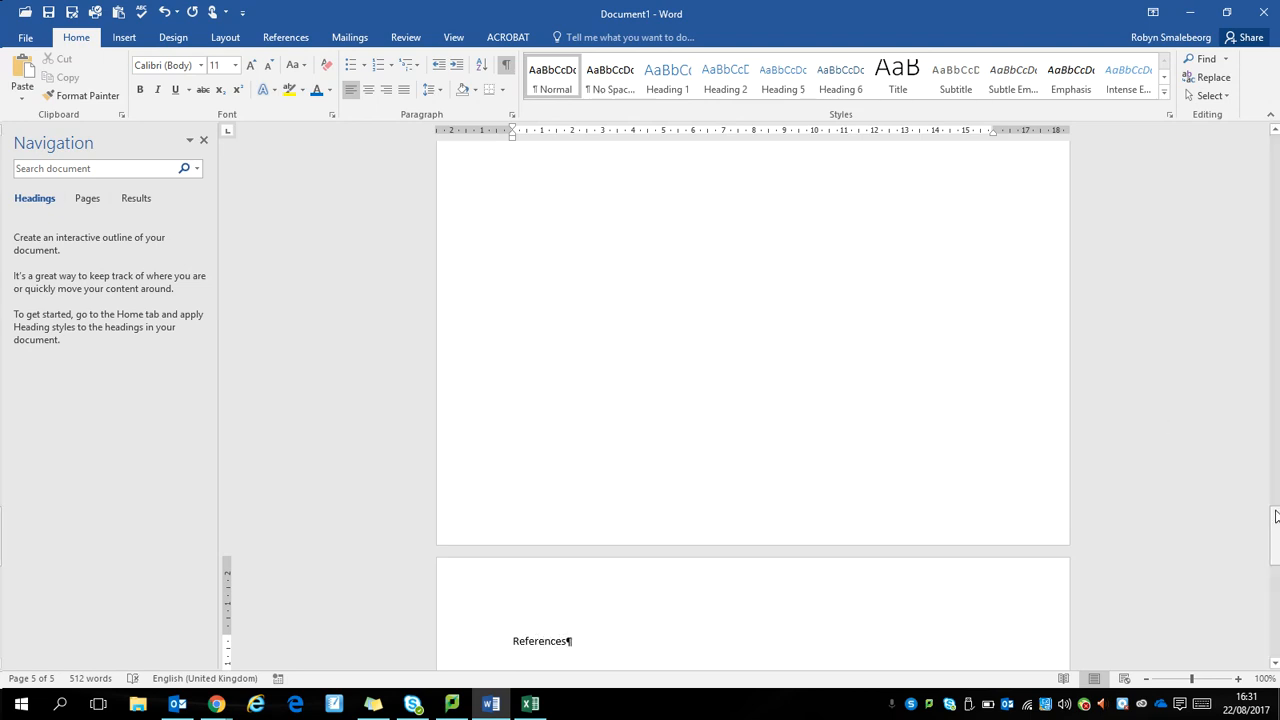
# Step: Apply the Heading 1 style to the "Lorem ipsum" line and Heading 2 to the "Random Latin" line
pyautogui.moveTo(1276, 535); pyautogui.dragTo(1262, 376)
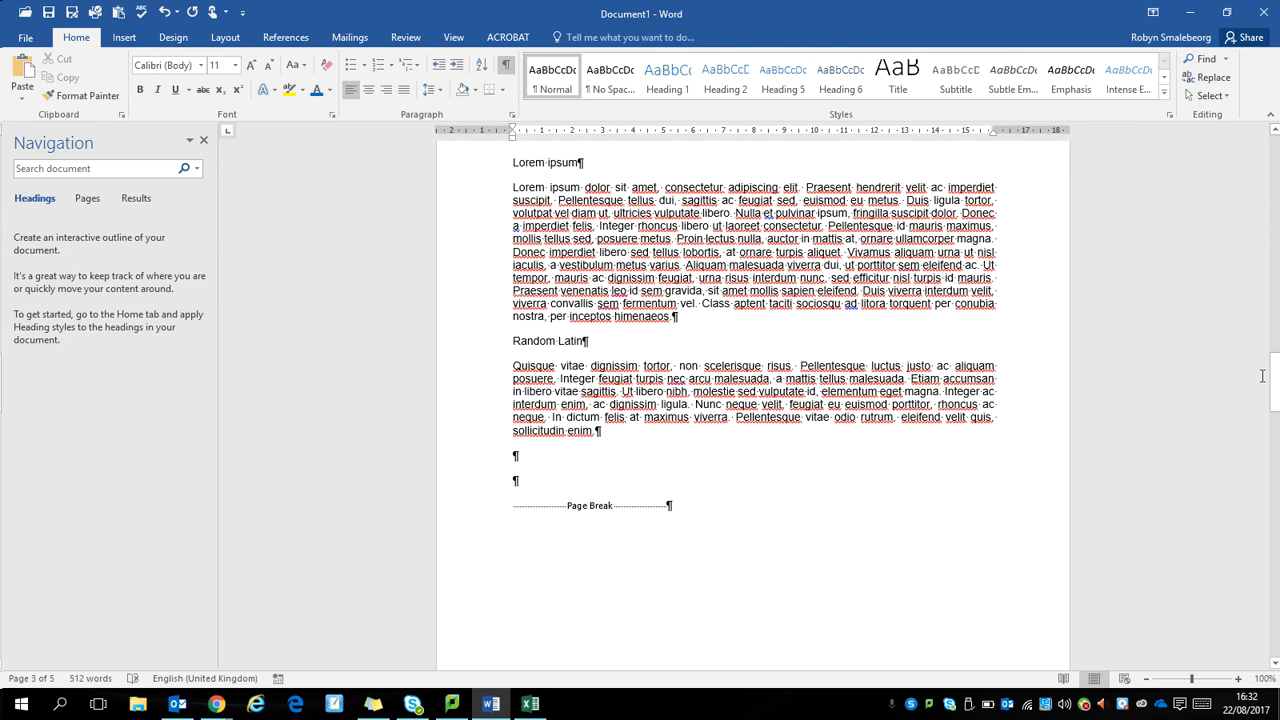
pyautogui.click(462, 174)
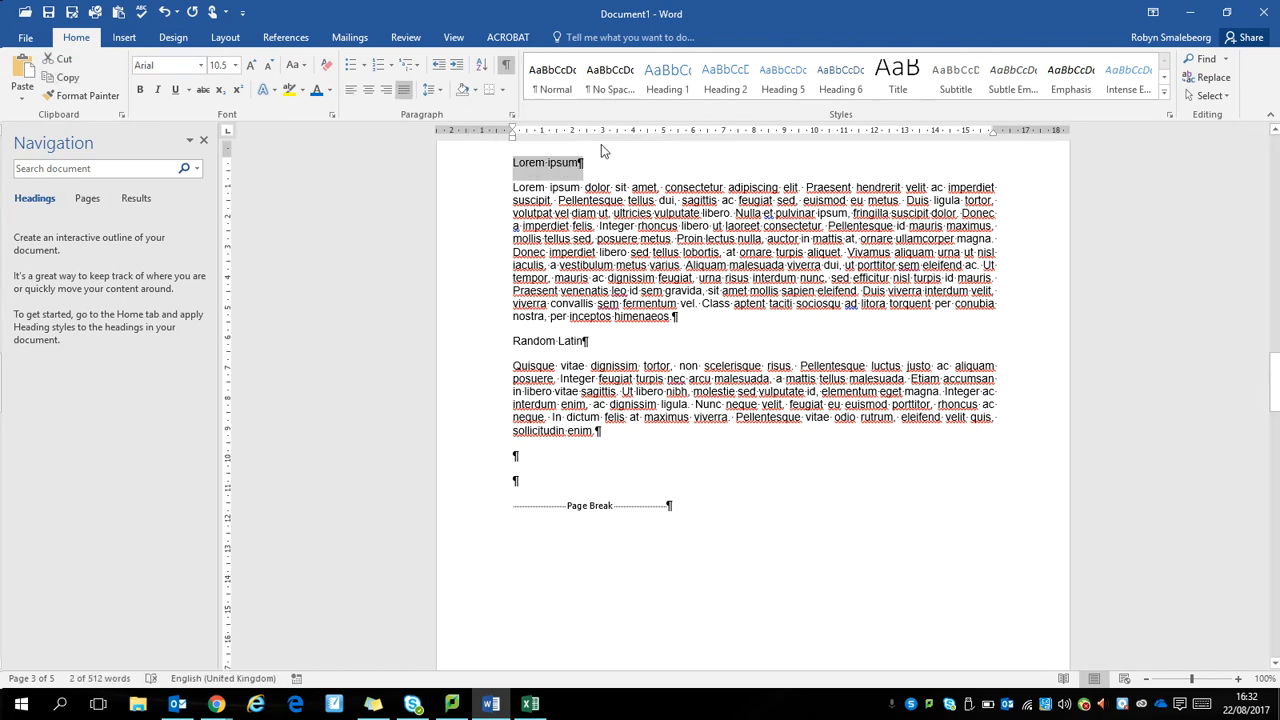
pyautogui.click(663, 80)
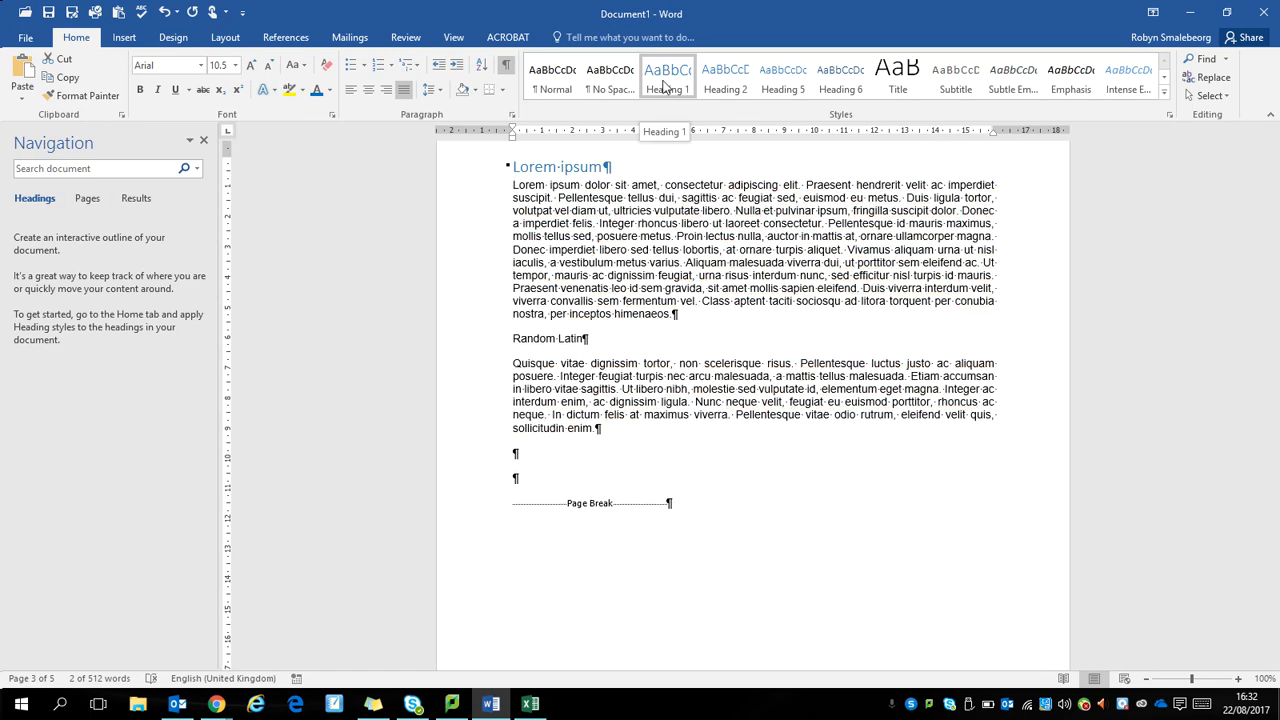
pyautogui.click(663, 85)
pyautogui.click(472, 341)
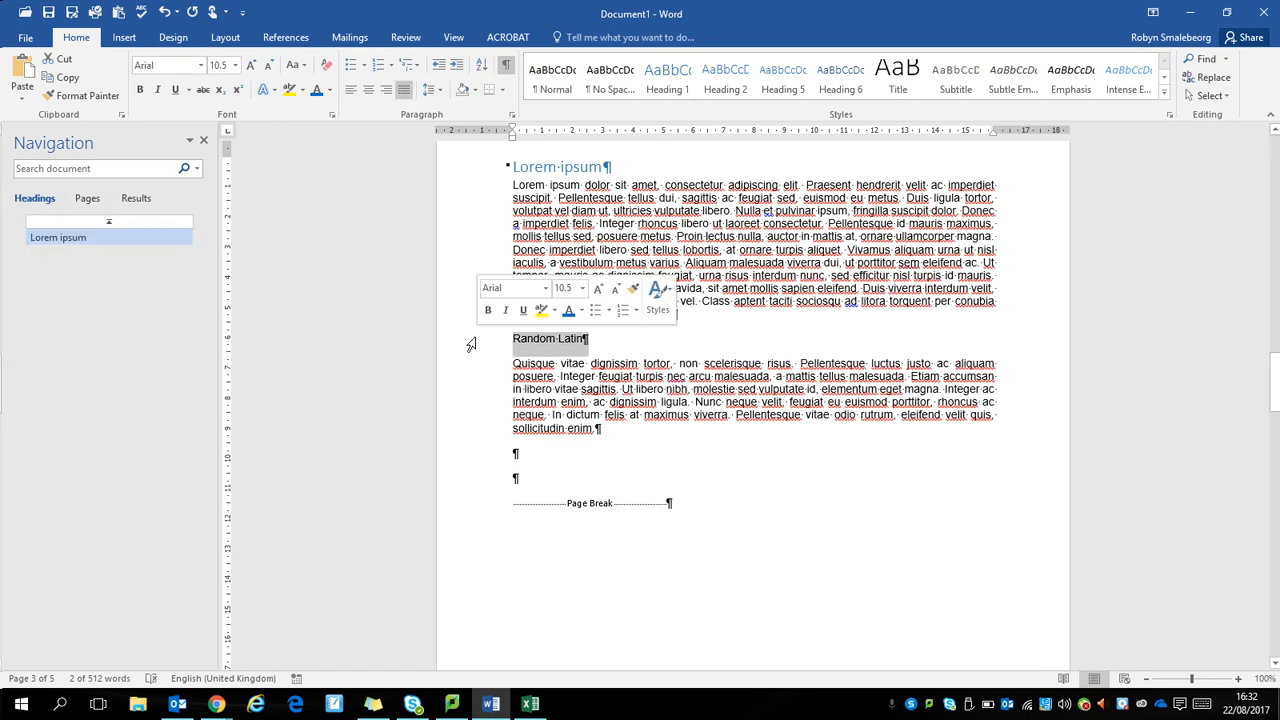
pyautogui.click(726, 80)
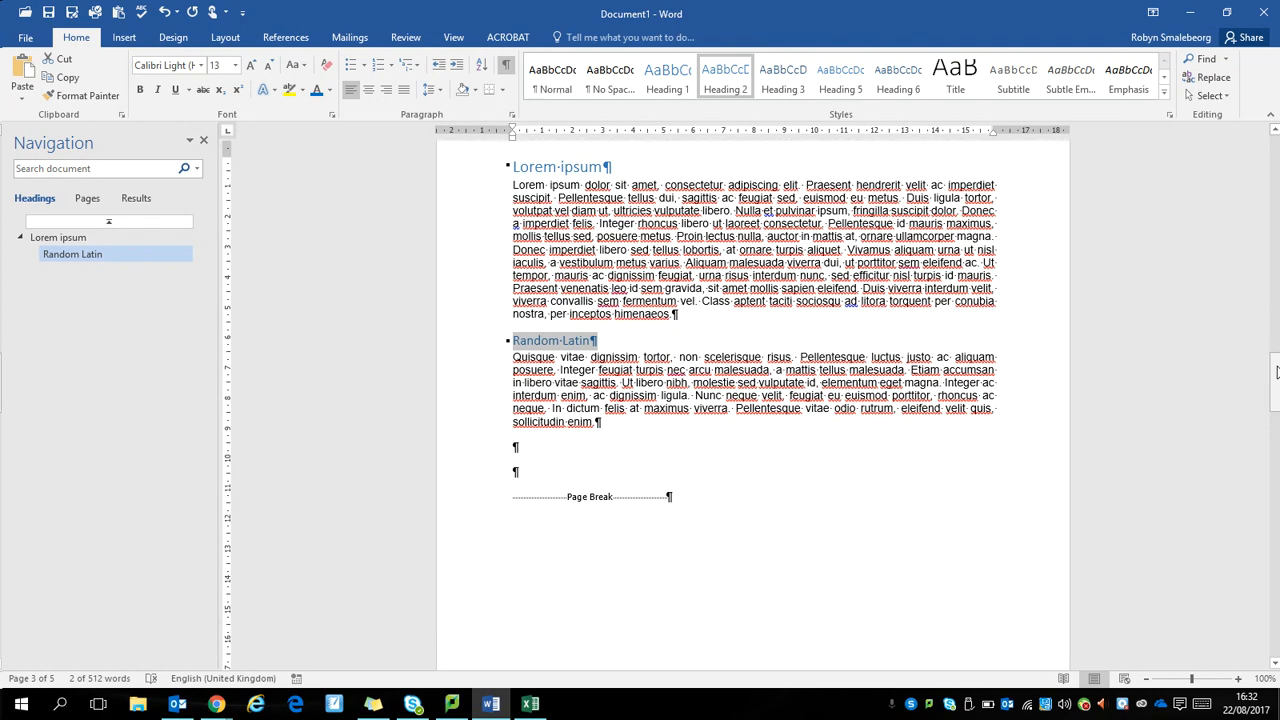
# Step: Apply the Heading 1 style to the "Latin Phrases" and "References" lines
pyautogui.moveTo(1272, 360); pyautogui.dragTo(1273, 458)
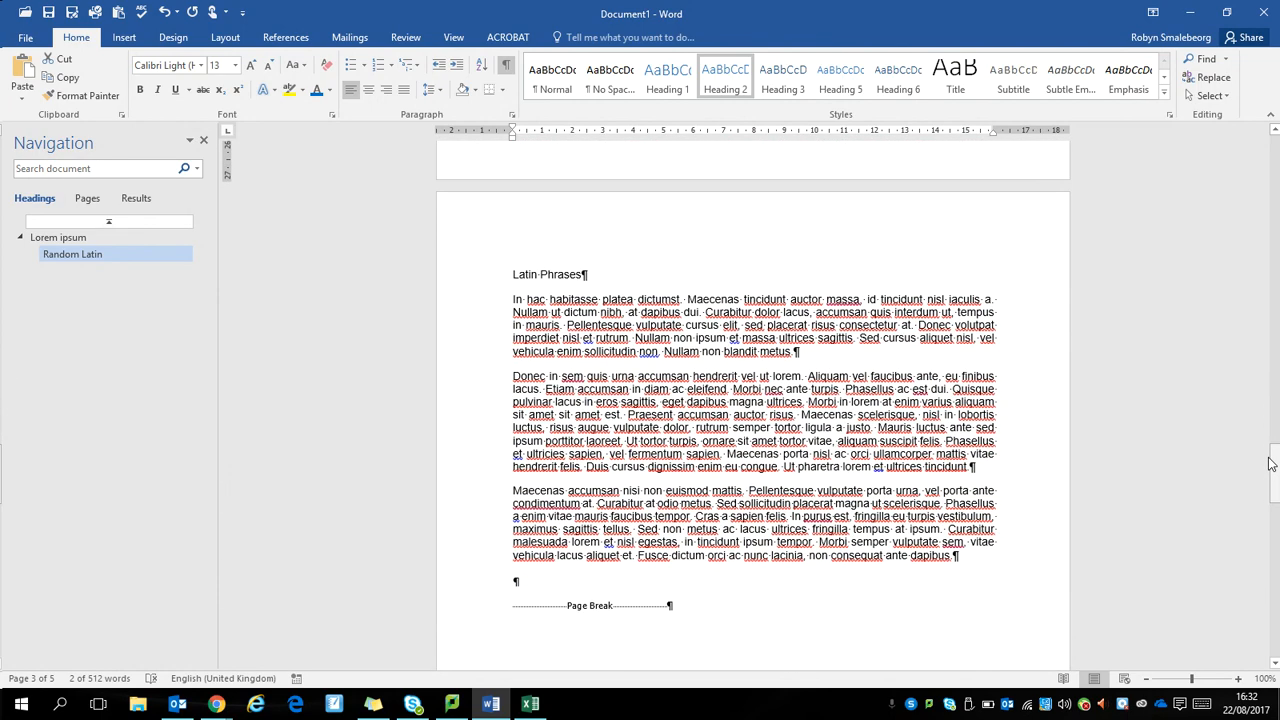
pyautogui.click(458, 282)
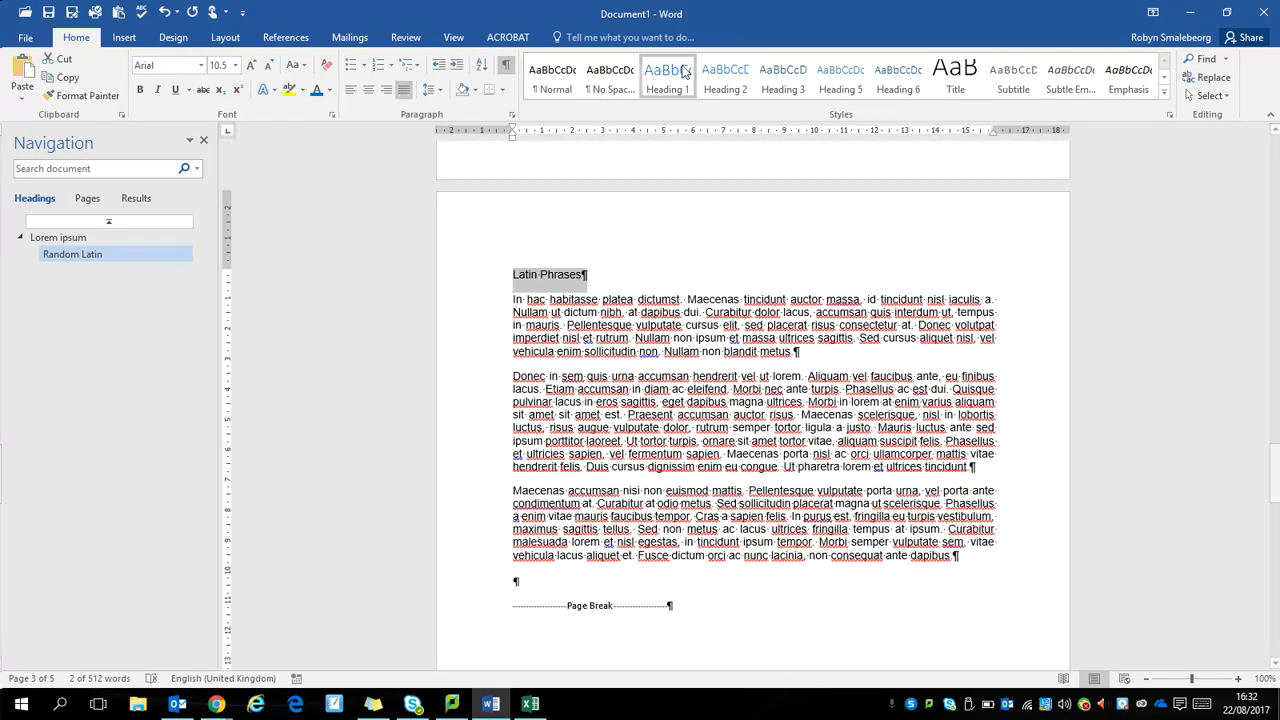
pyautogui.click(667, 85)
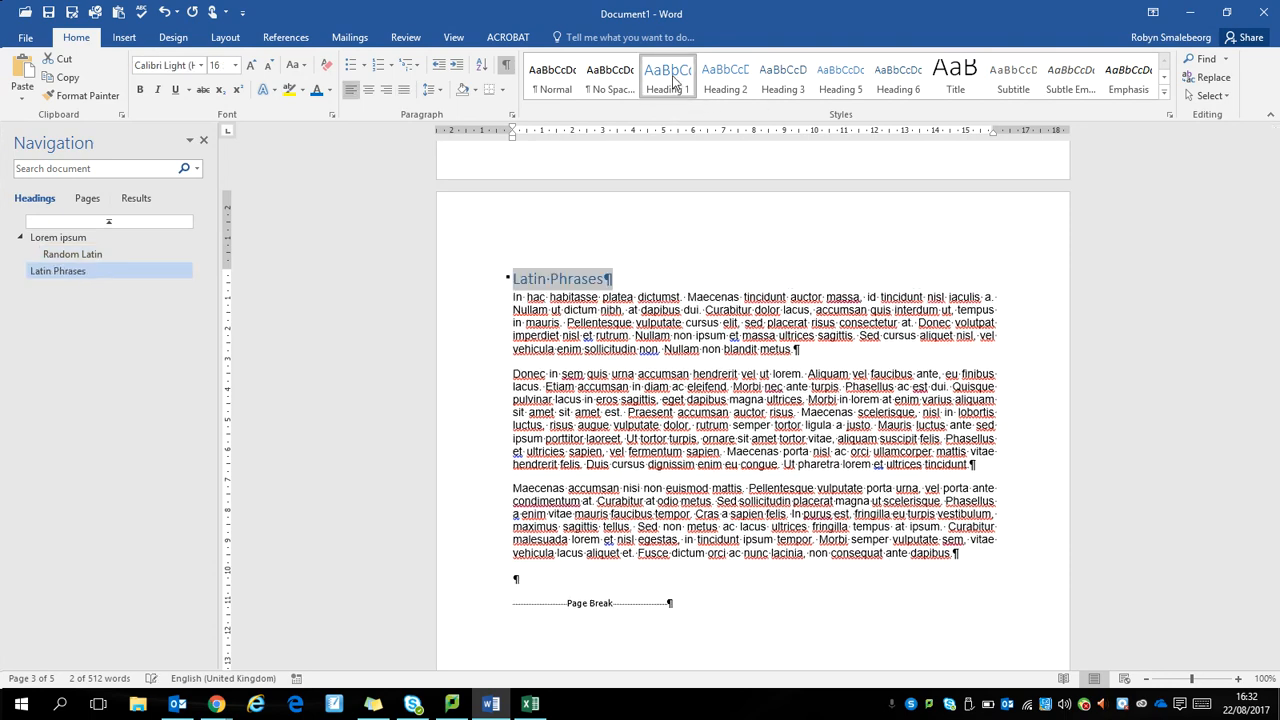
pyautogui.moveTo(1275, 480); pyautogui.dragTo(1276, 496)
pyautogui.click(468, 411)
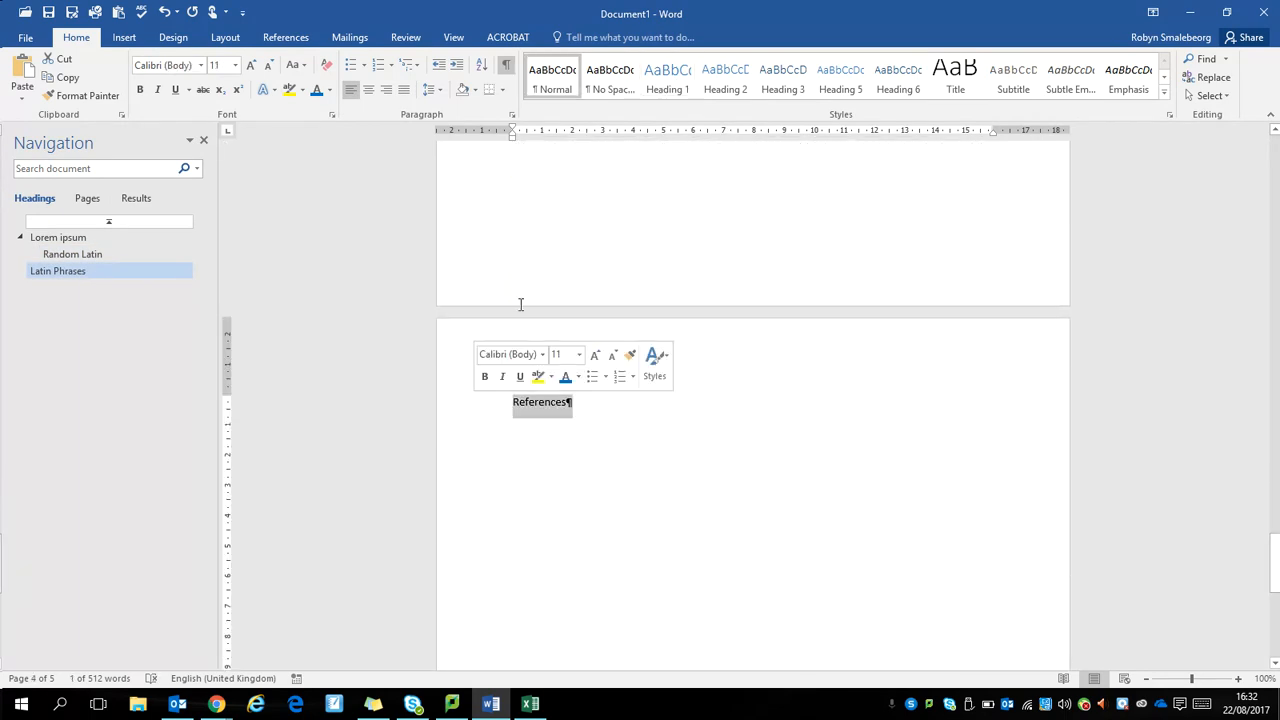
pyautogui.click(666, 82)
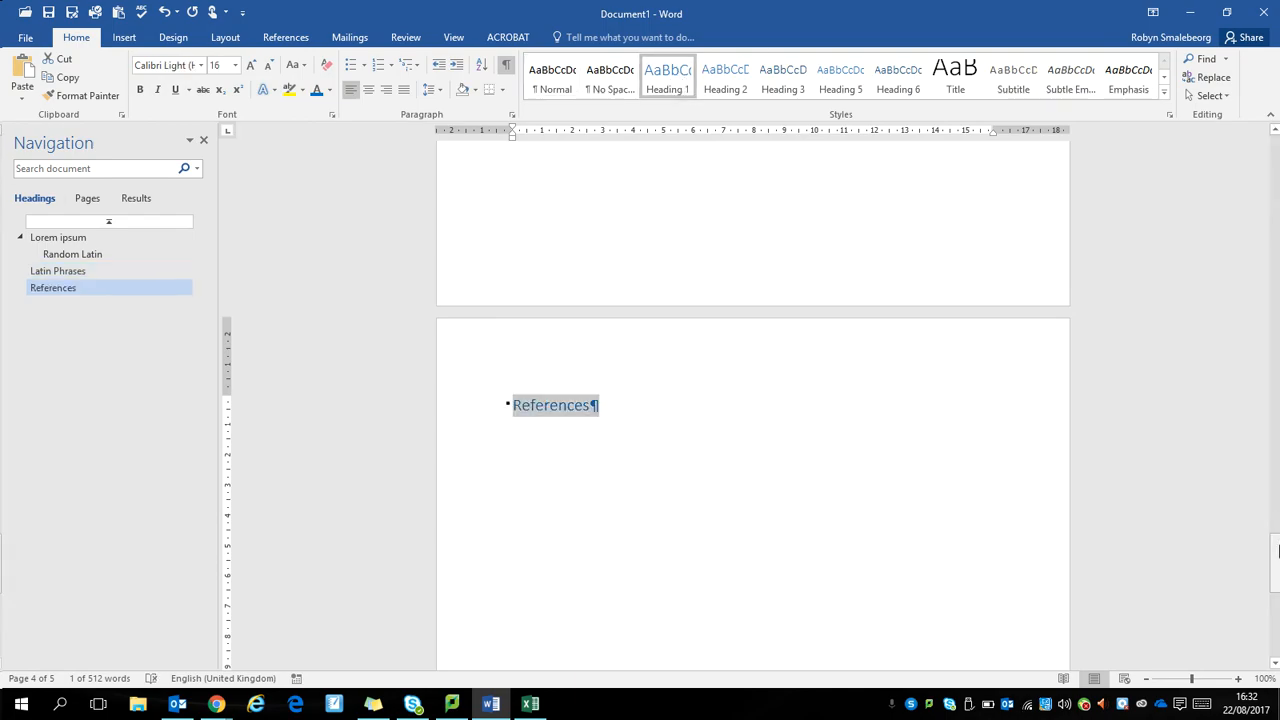
# Step: Delete the typed "Contents" line from the contents page
pyautogui.moveTo(1277, 545); pyautogui.dragTo(1272, 264)
pyautogui.click(512, 280)
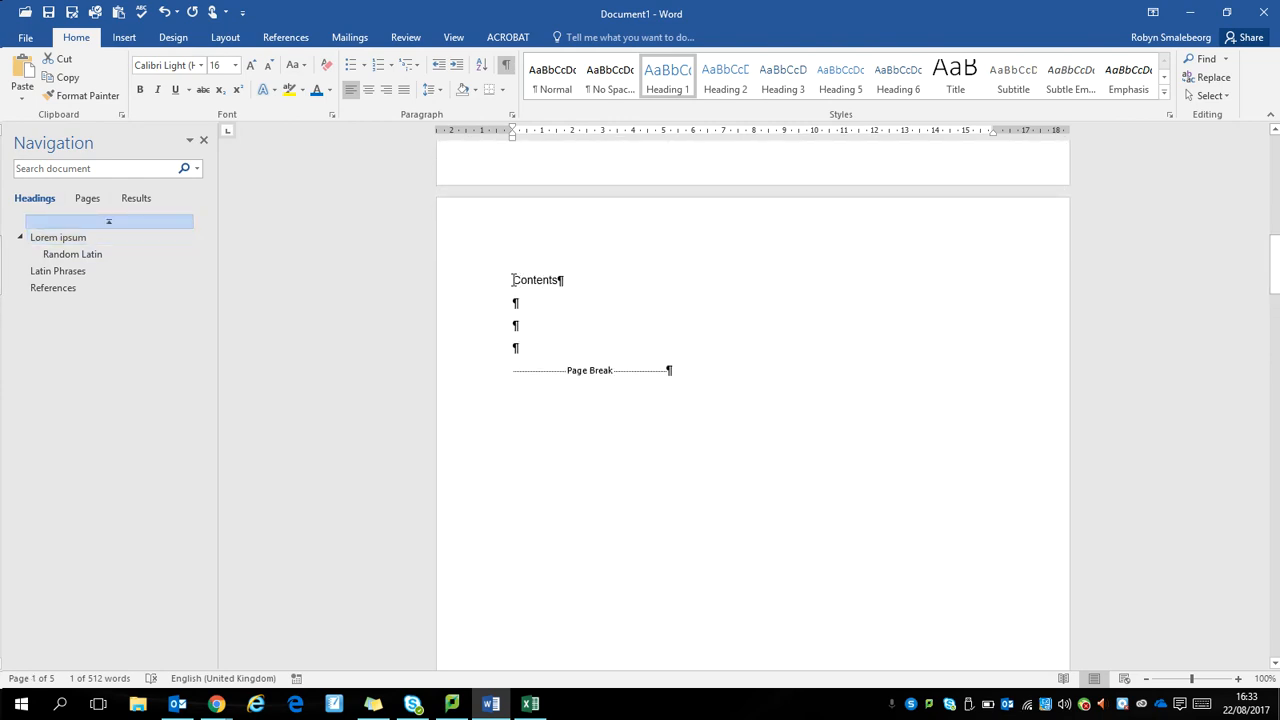
pyautogui.moveTo(512, 280); pyautogui.dragTo(556, 288)
pyautogui.press('Delete')
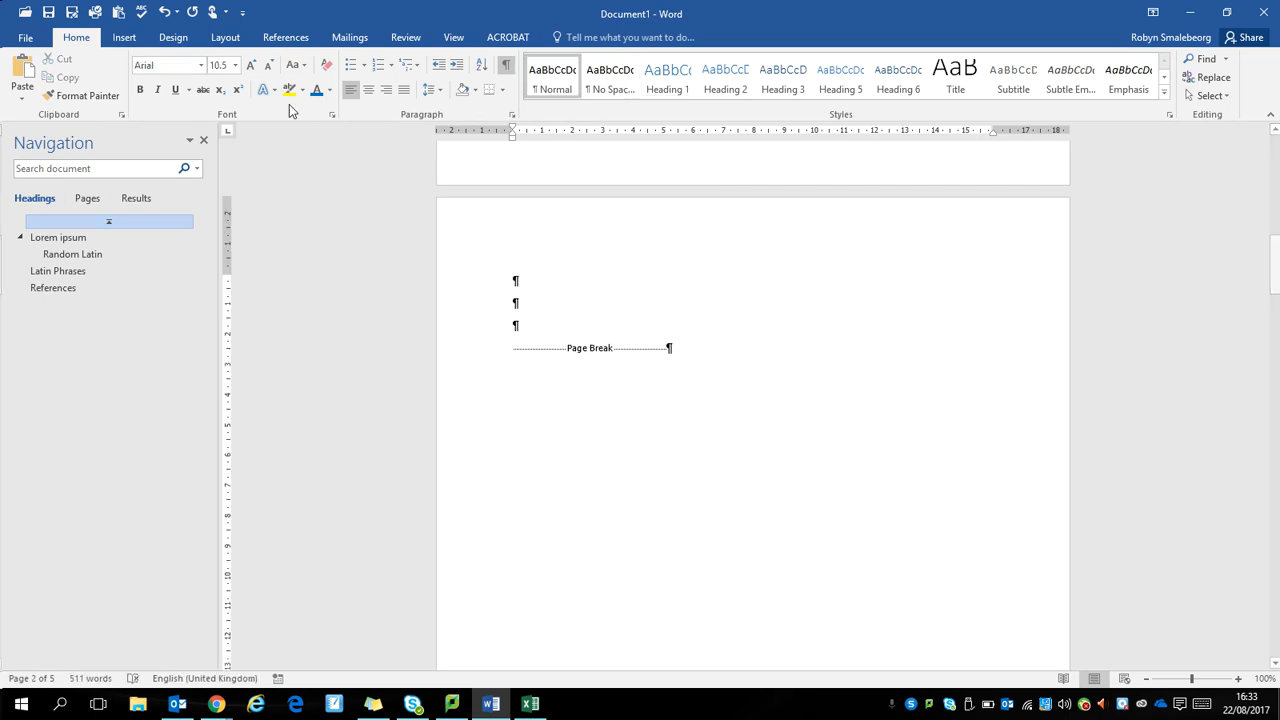
# Step: Insert the built-in Automatic Table 1 table of contents at the start of the contents page
pyautogui.click(280, 40)
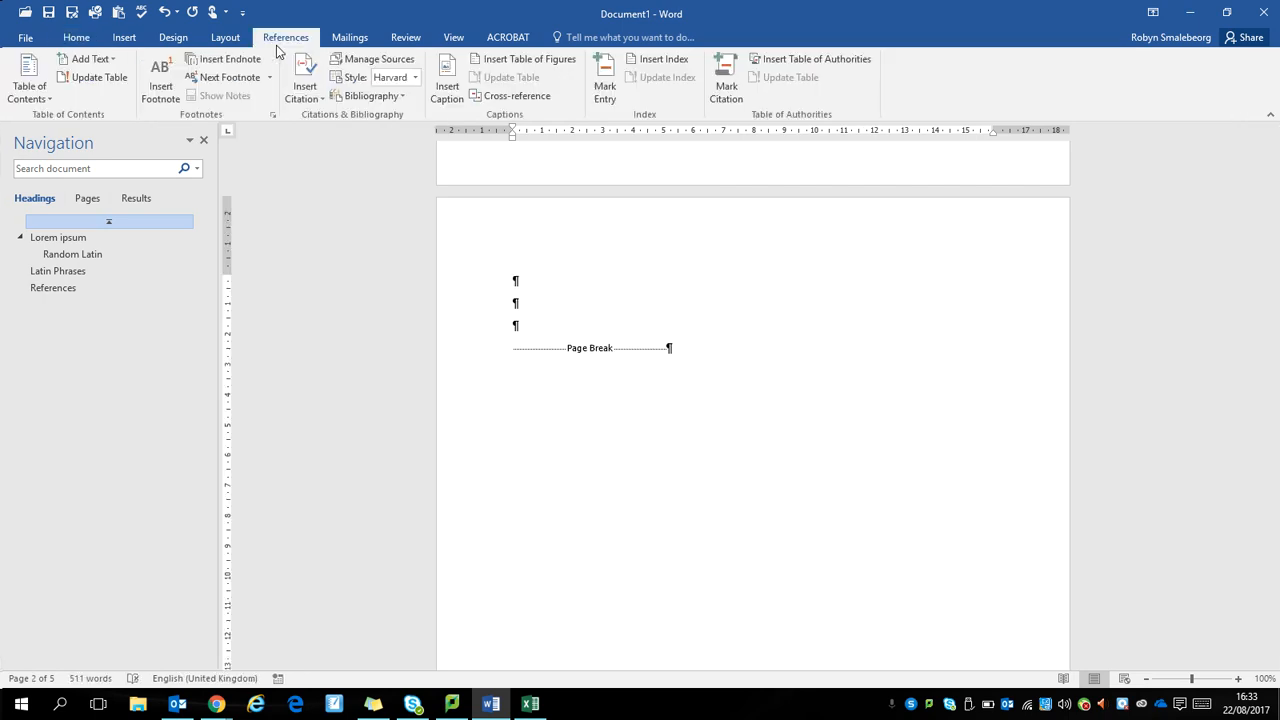
pyautogui.click(29, 84)
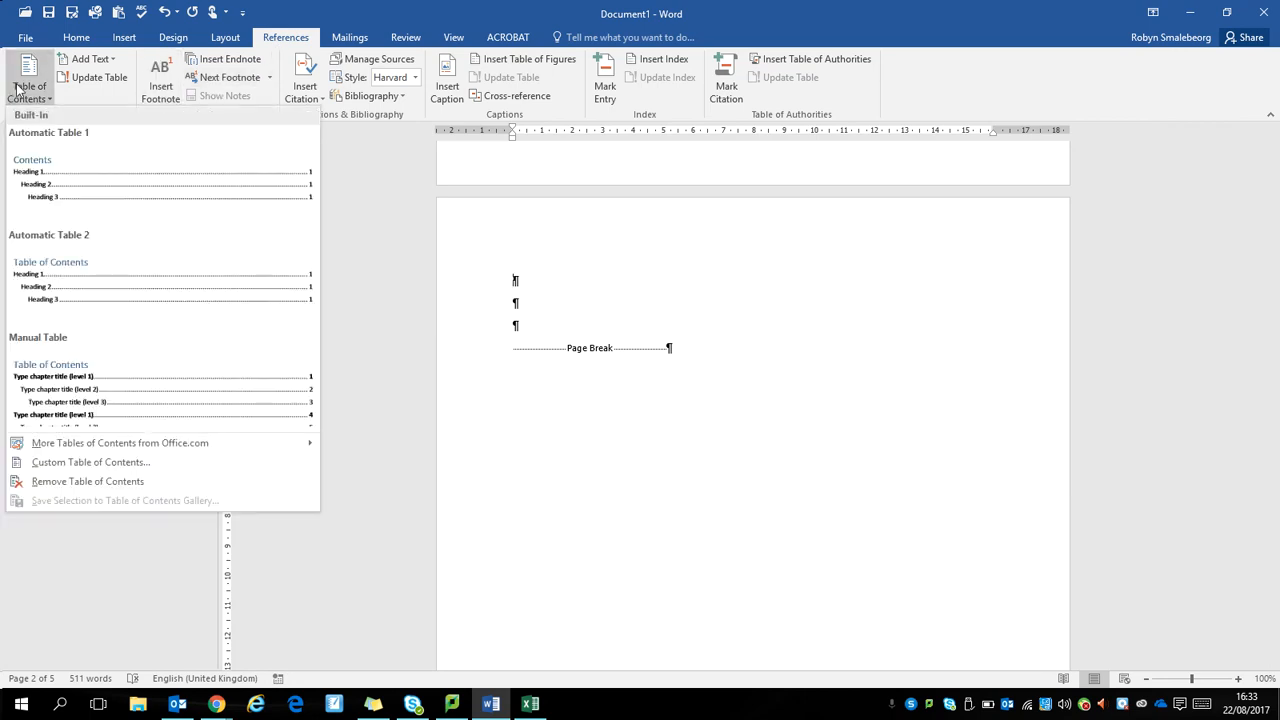
pyautogui.click(77, 200)
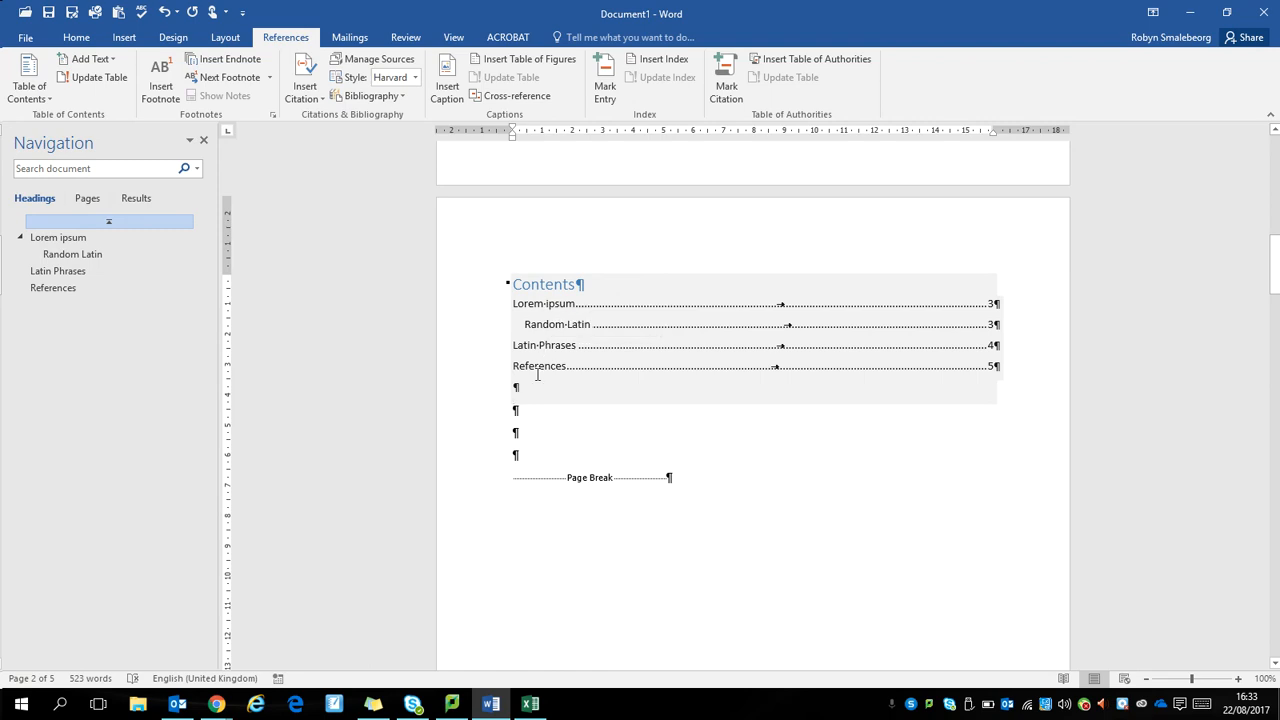
# Step: Review the update options for the table of contents and leave without updating it
pyautogui.click(540, 283)
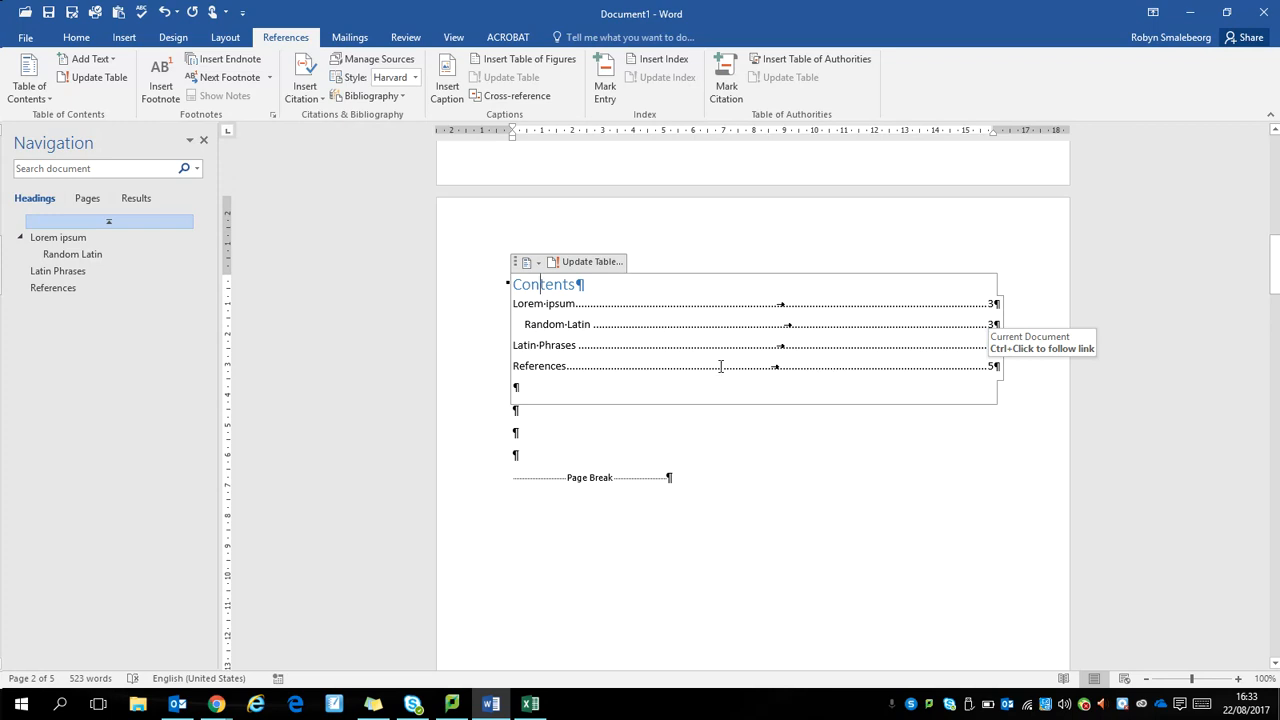
pyautogui.click(595, 263)
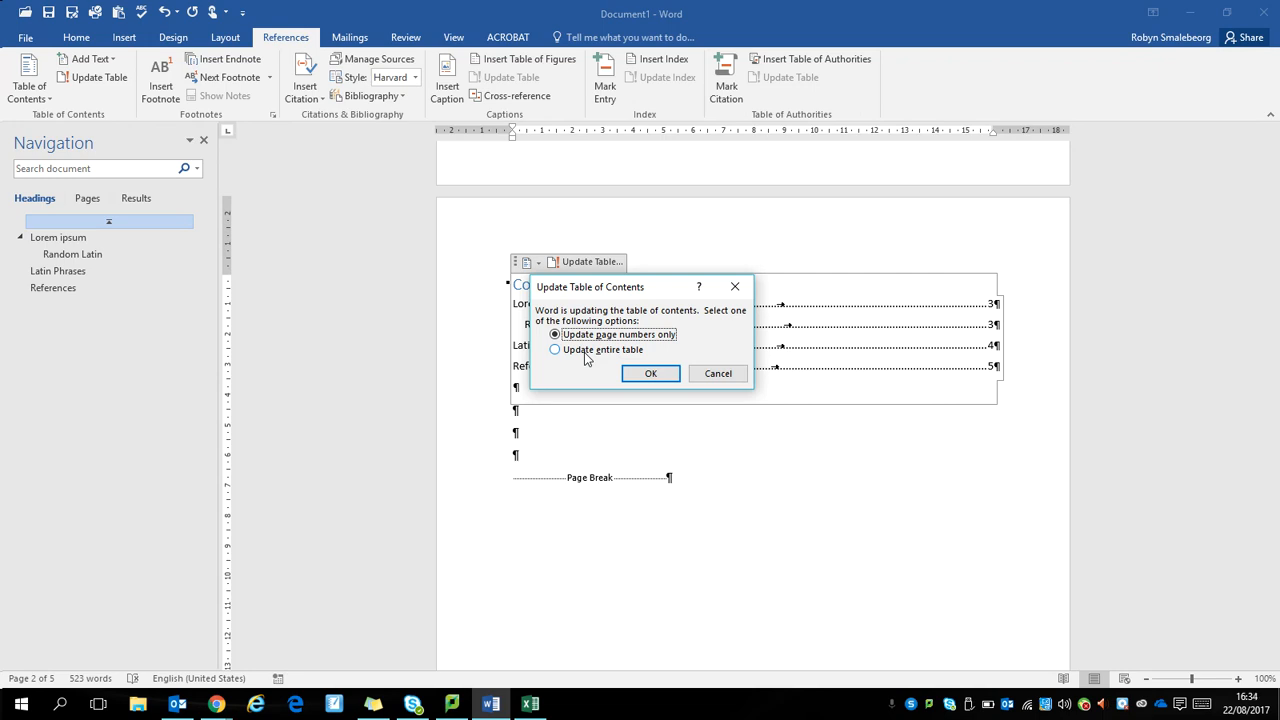
pyautogui.click(731, 374)
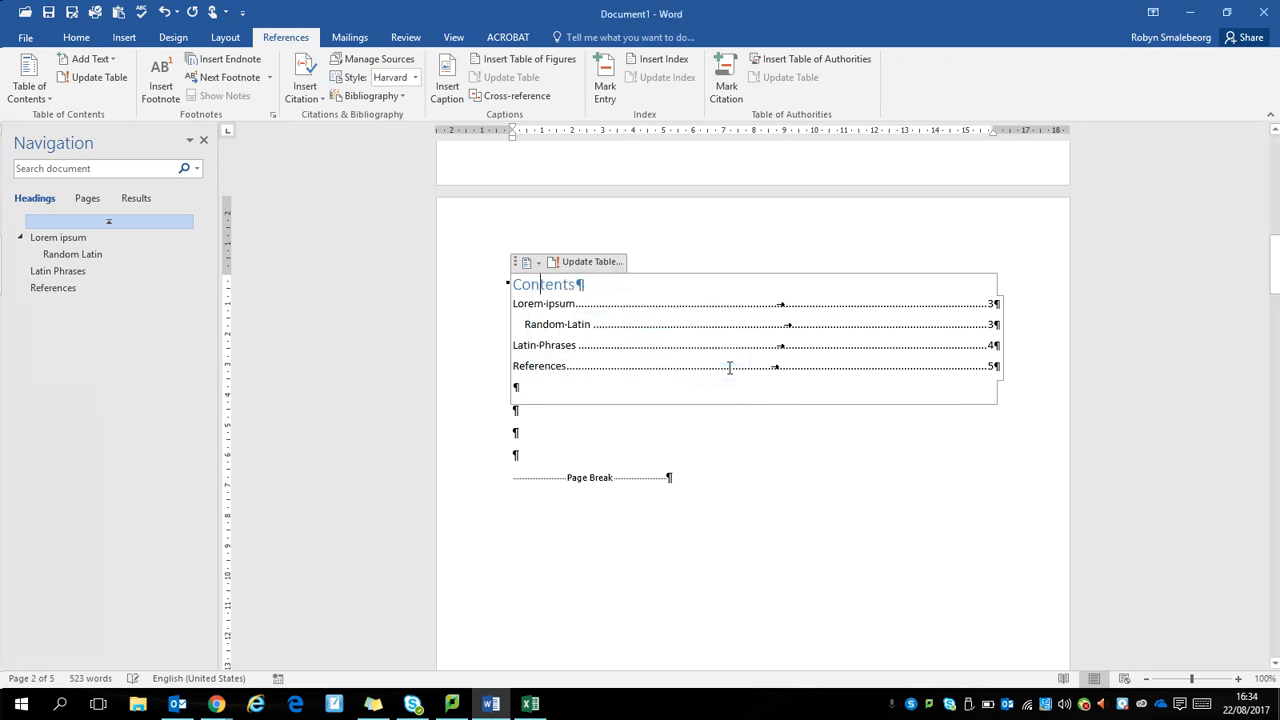
pyautogui.click(827, 453)
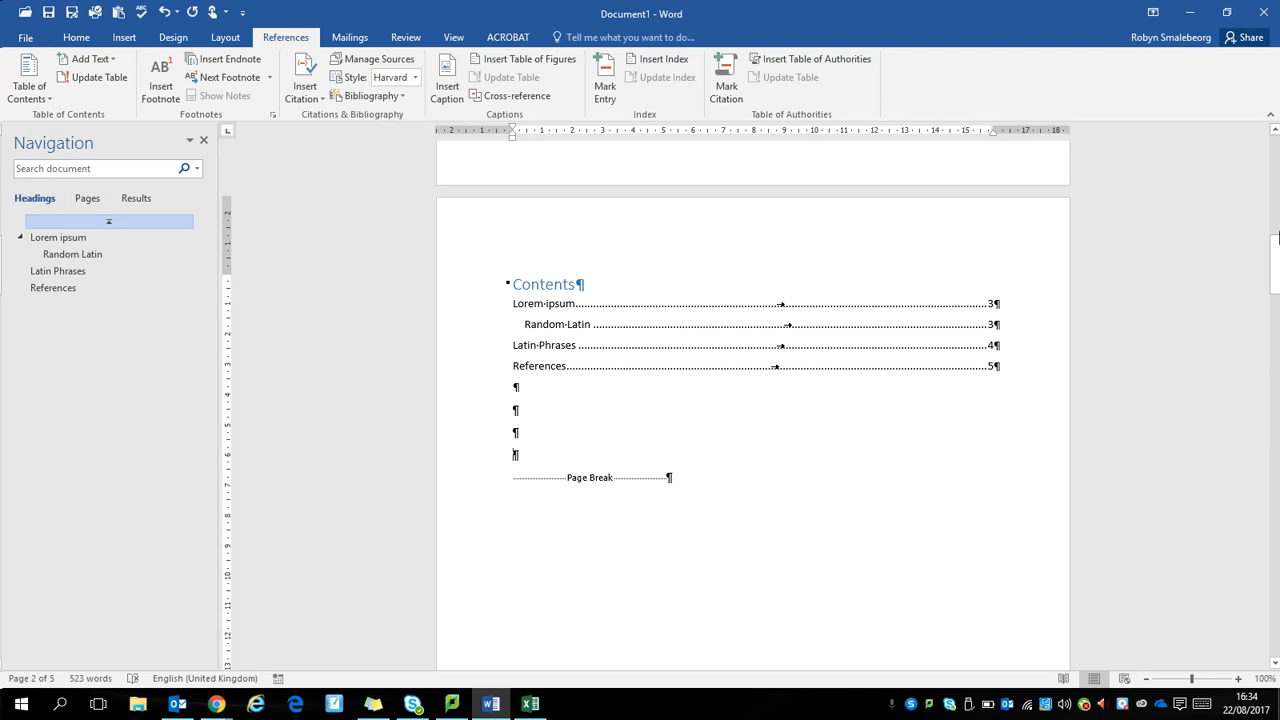
# Step: Add three empty paragraphs after the body text under the "Lorem ipsum" heading
pyautogui.moveTo(1276, 268); pyautogui.dragTo(1274, 276)
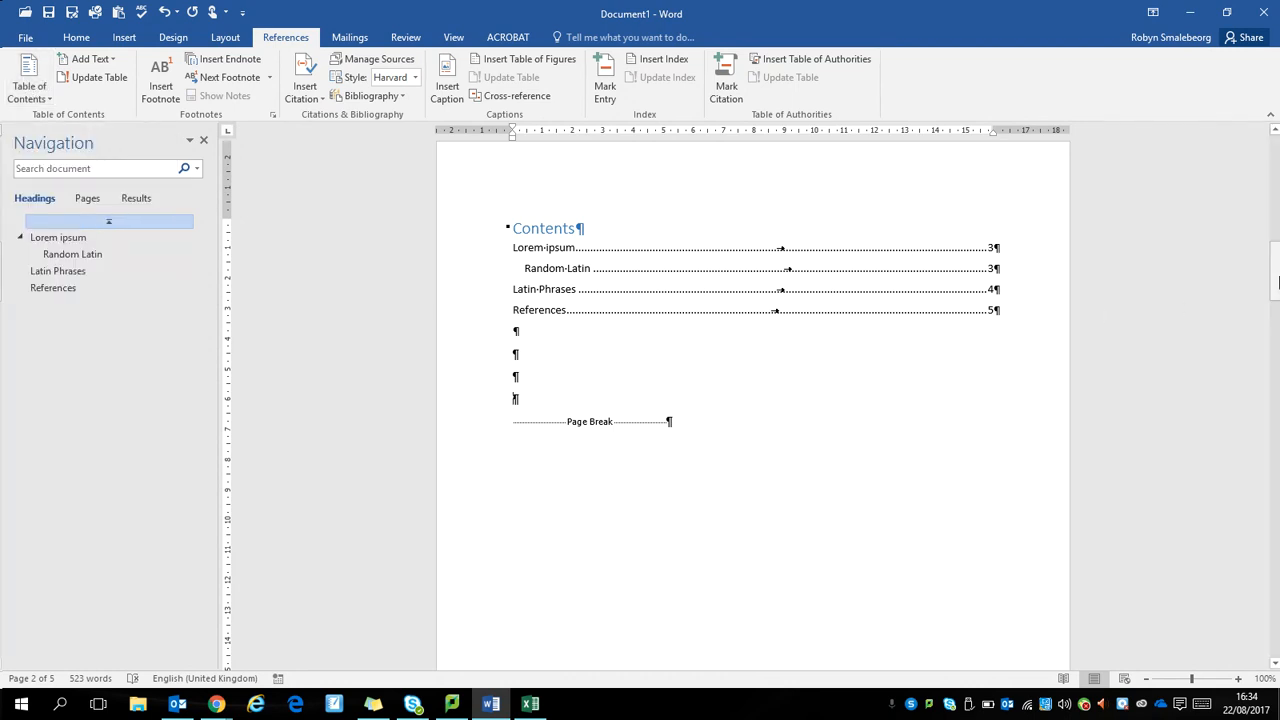
pyautogui.moveTo(1277, 283); pyautogui.dragTo(1277, 388)
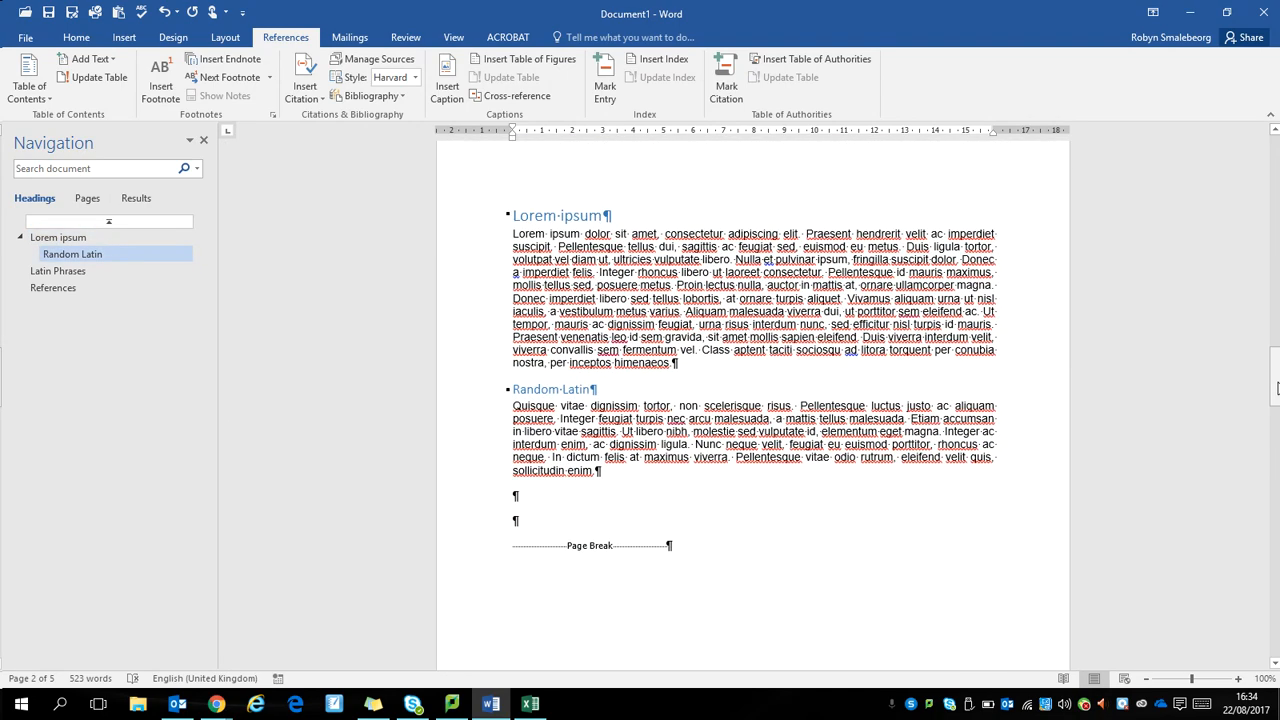
pyautogui.click(684, 364)
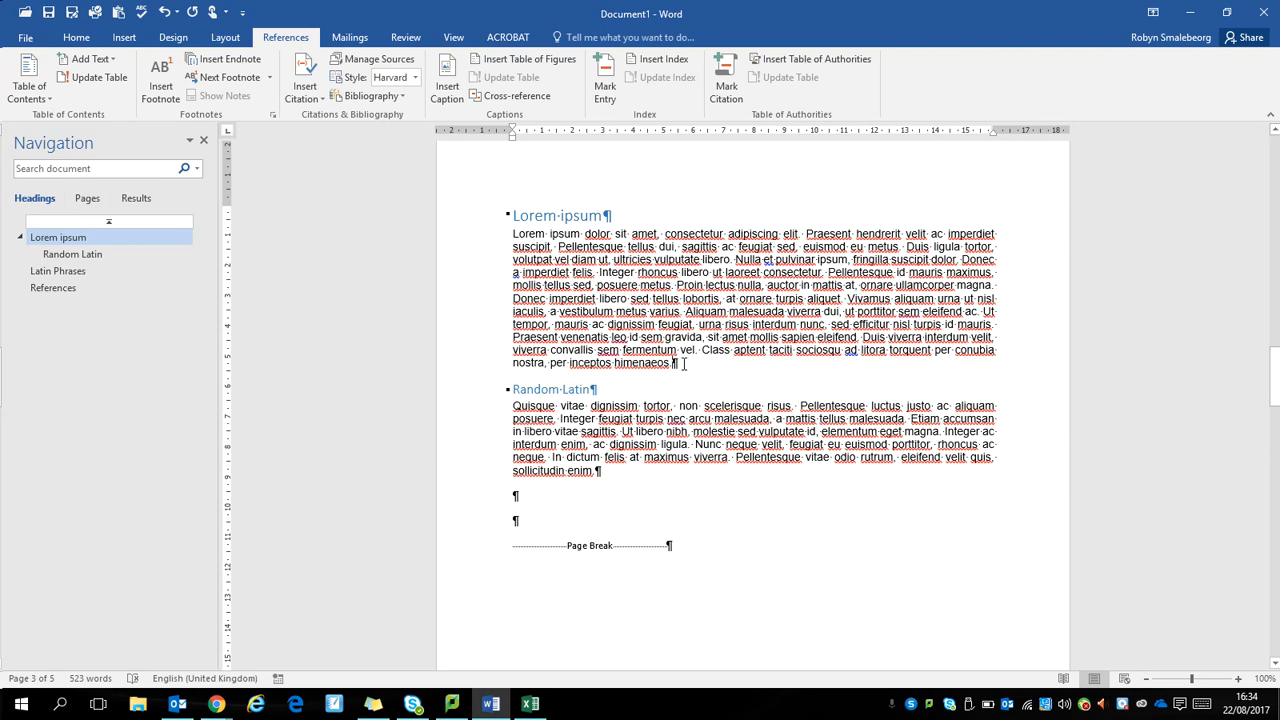
pyautogui.press('Return')
pyautogui.press('Return')
pyautogui.press('Return')
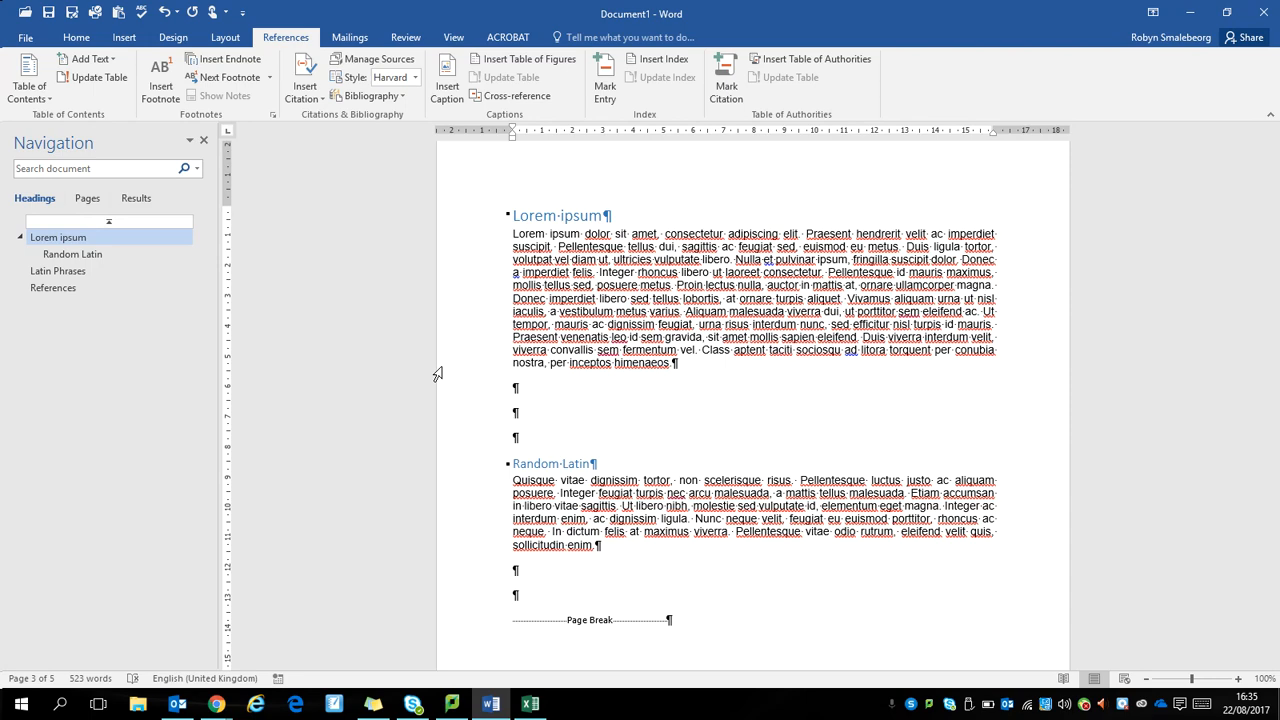
# Step: Add quotation marks on the middle empty line, then copy "Argumentum ad hominem" from the Latin quotes page in Chrome
pyautogui.write('"')
pyautogui.hotkey('alt', 'Tab')
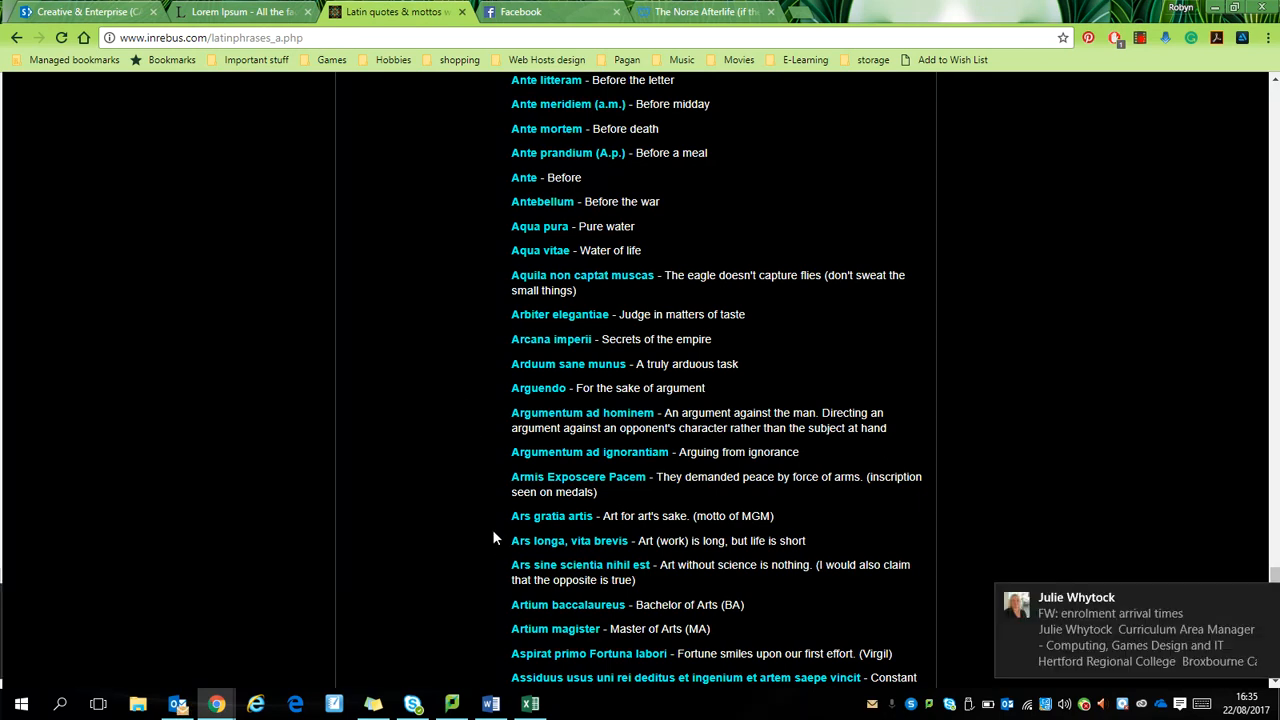
pyautogui.moveTo(505, 412); pyautogui.dragTo(657, 420)
pyautogui.hotkey('ctrl', 'c')
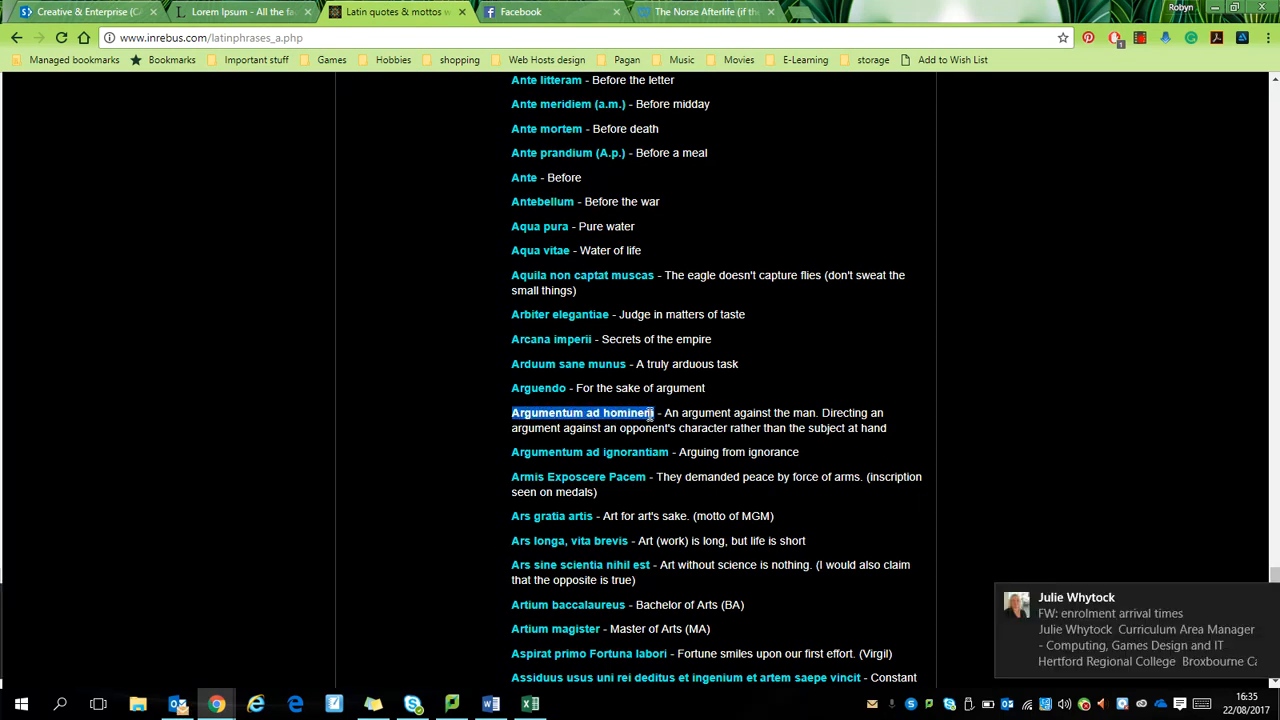
# Step: Switch back to Word and paste "Argumentum ad hominem" inside the quotation marks as text only
pyautogui.hotkey('alt', 'Tab')
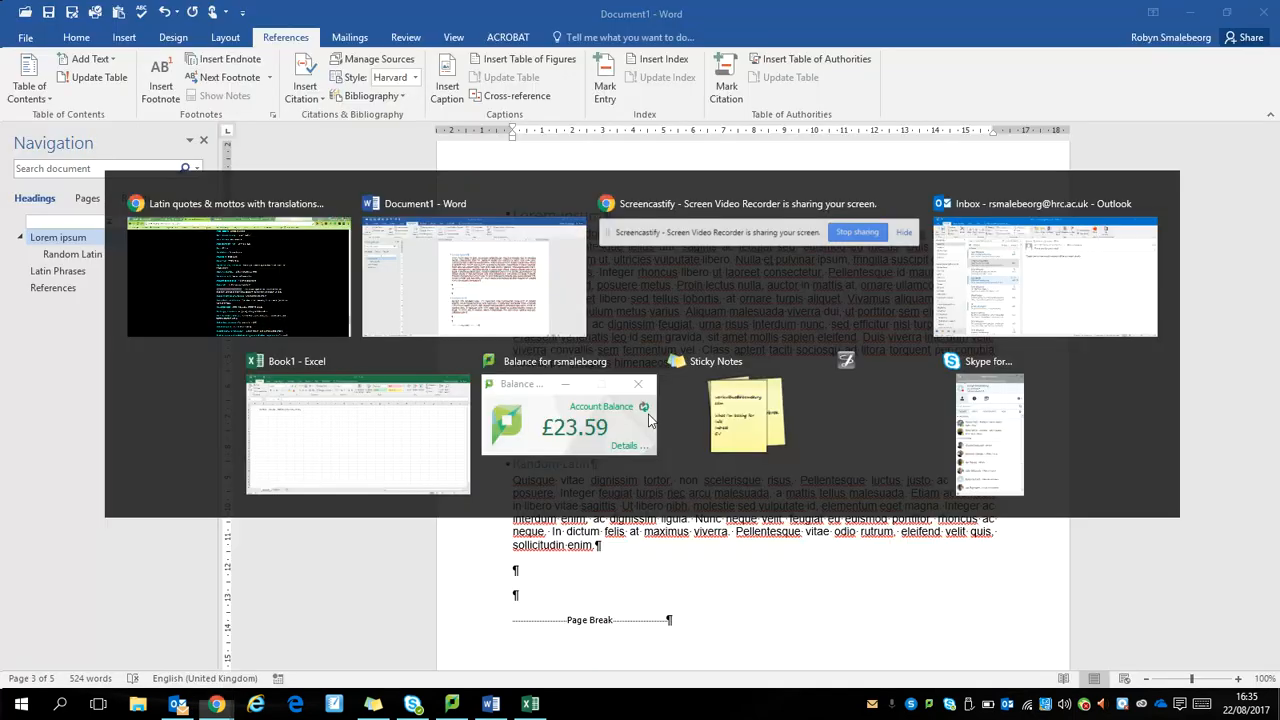
pyautogui.hotkey('ctrl', 'v')
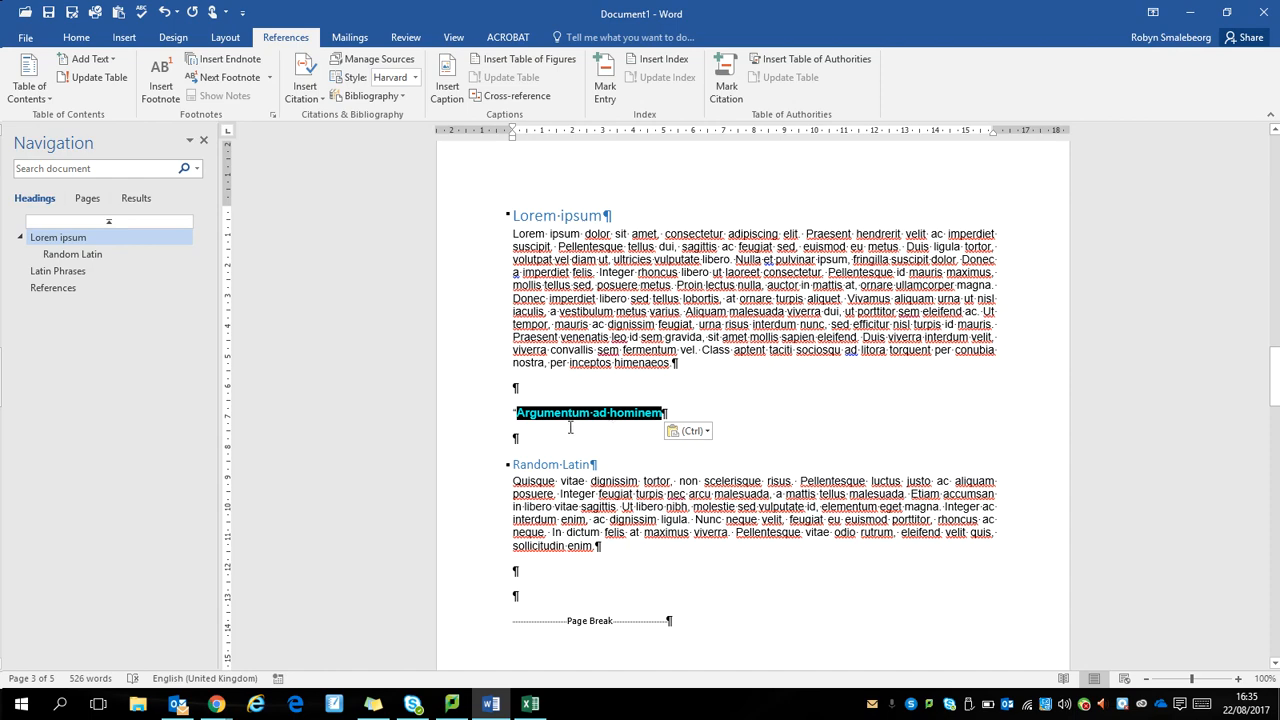
pyautogui.hotkey('ctrl', 'z')
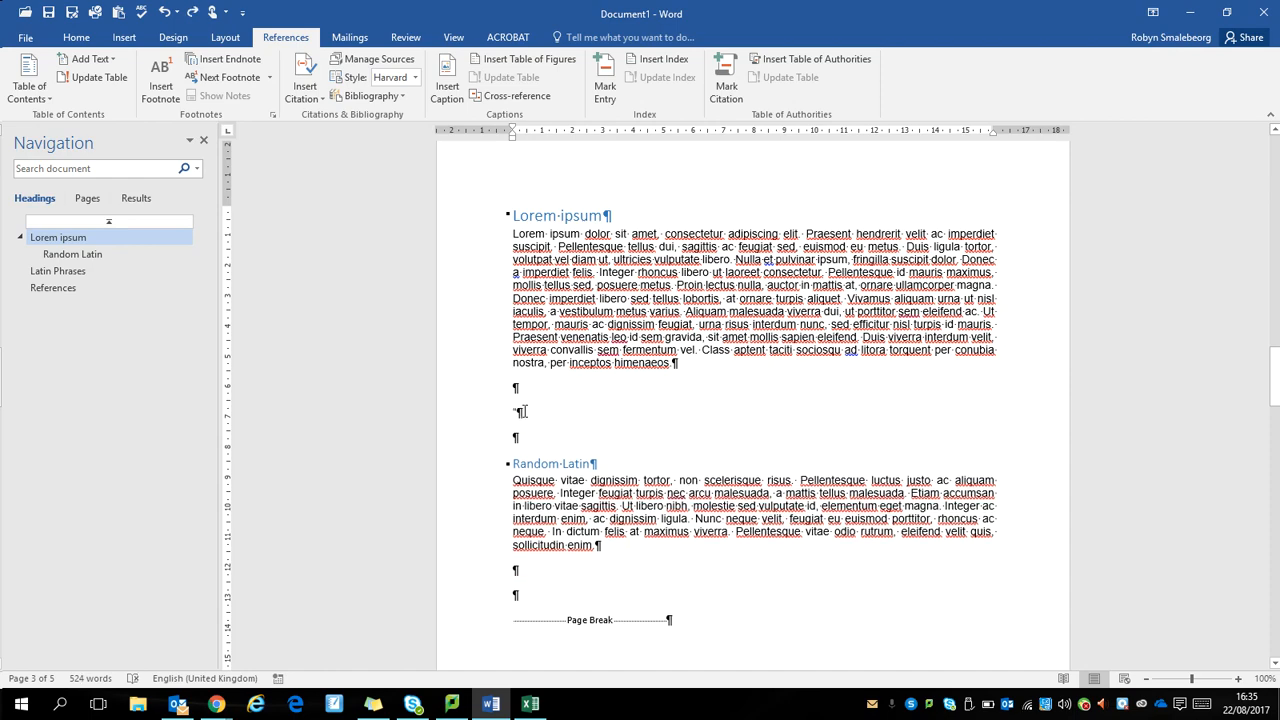
pyautogui.rightClick(522, 412)
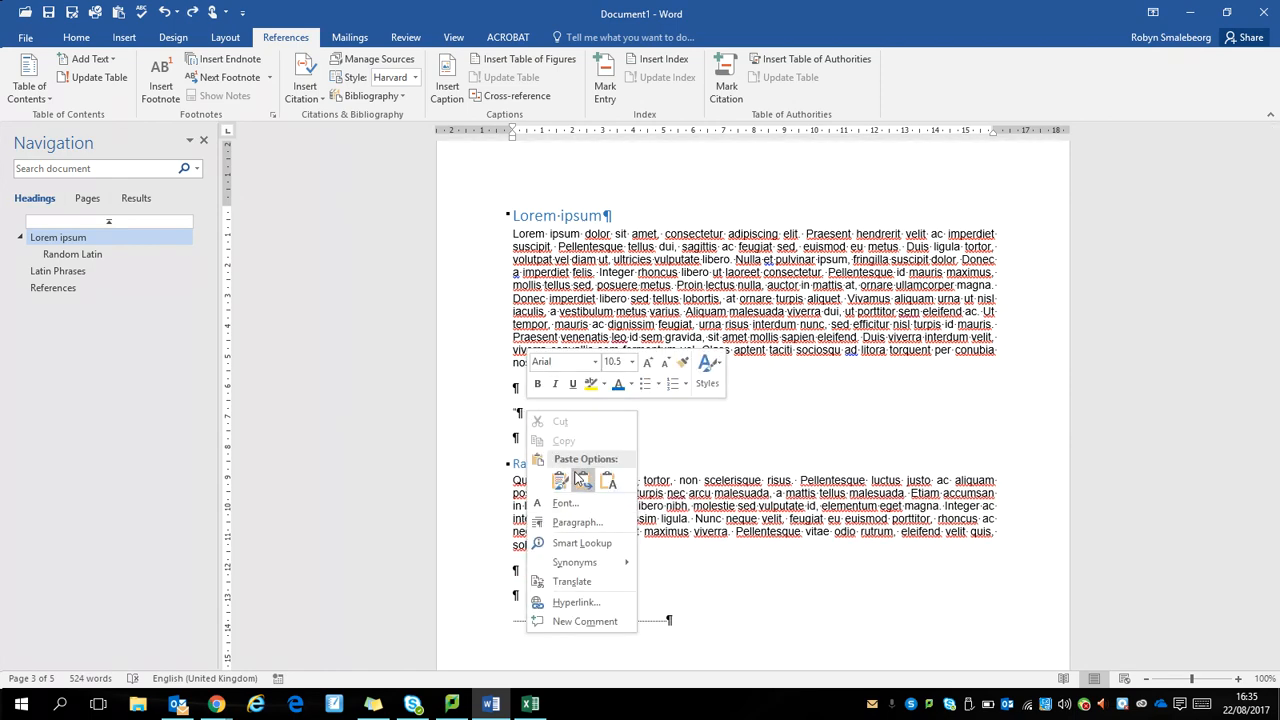
pyautogui.click(609, 483)
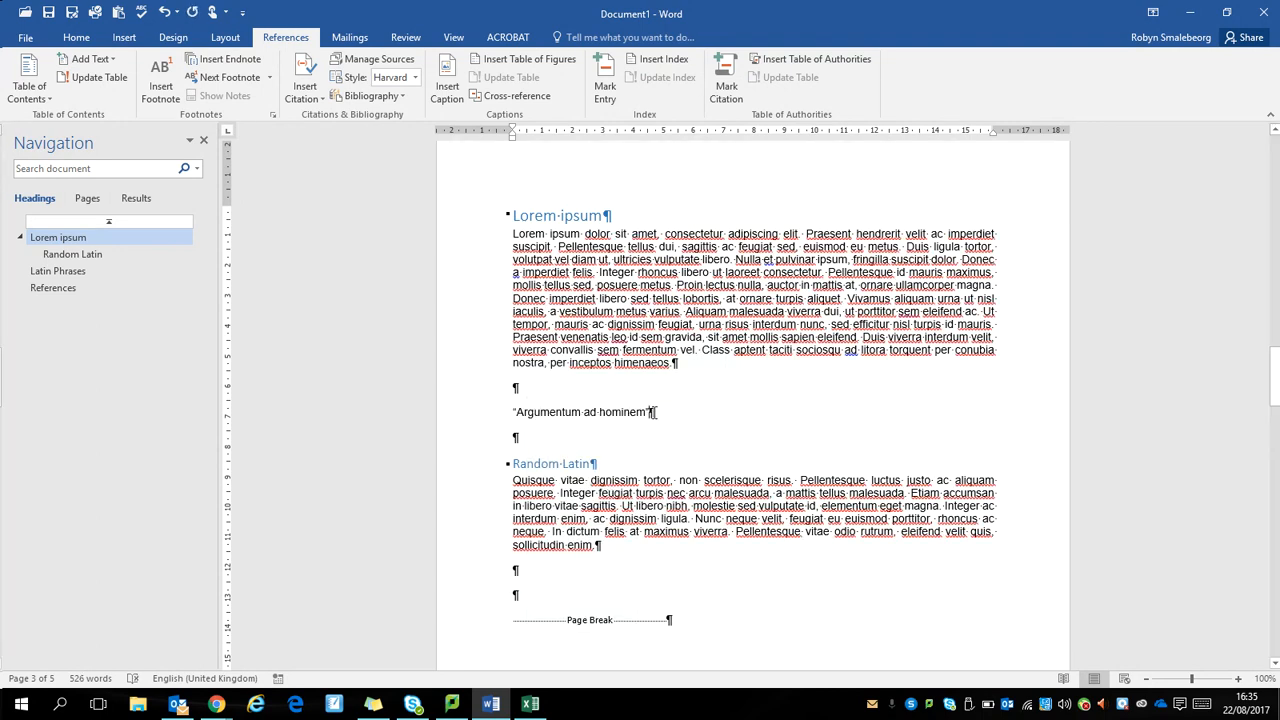
# Step: Centre the "Argumentum ad hominem" quote and add an empty line directly beneath it
pyautogui.moveTo(652, 413); pyautogui.dragTo(528, 418)
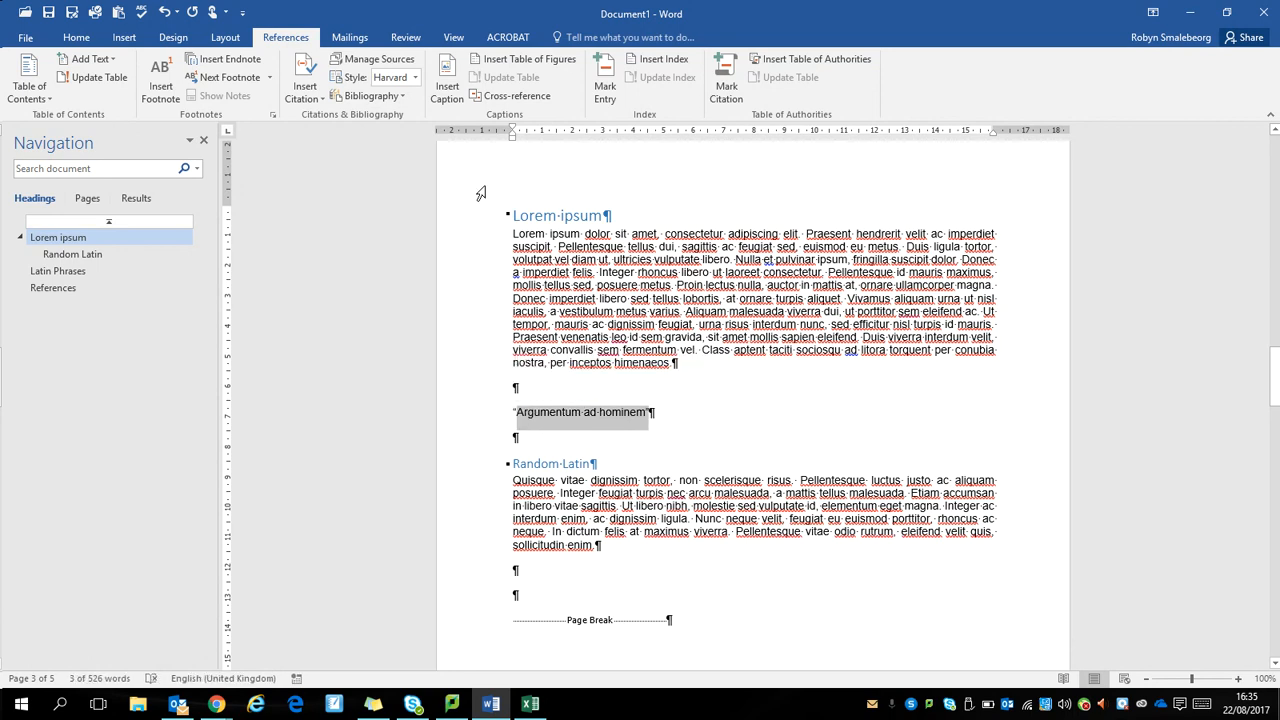
pyautogui.click(84, 40)
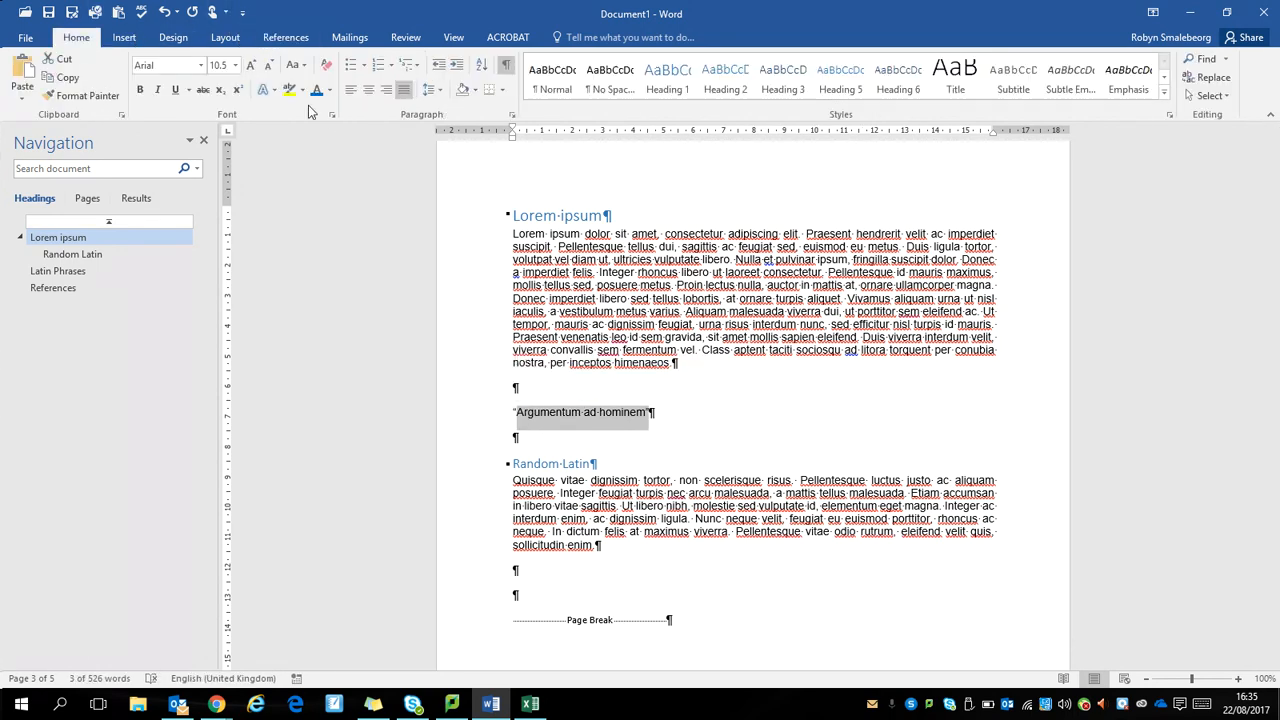
pyautogui.click(368, 89)
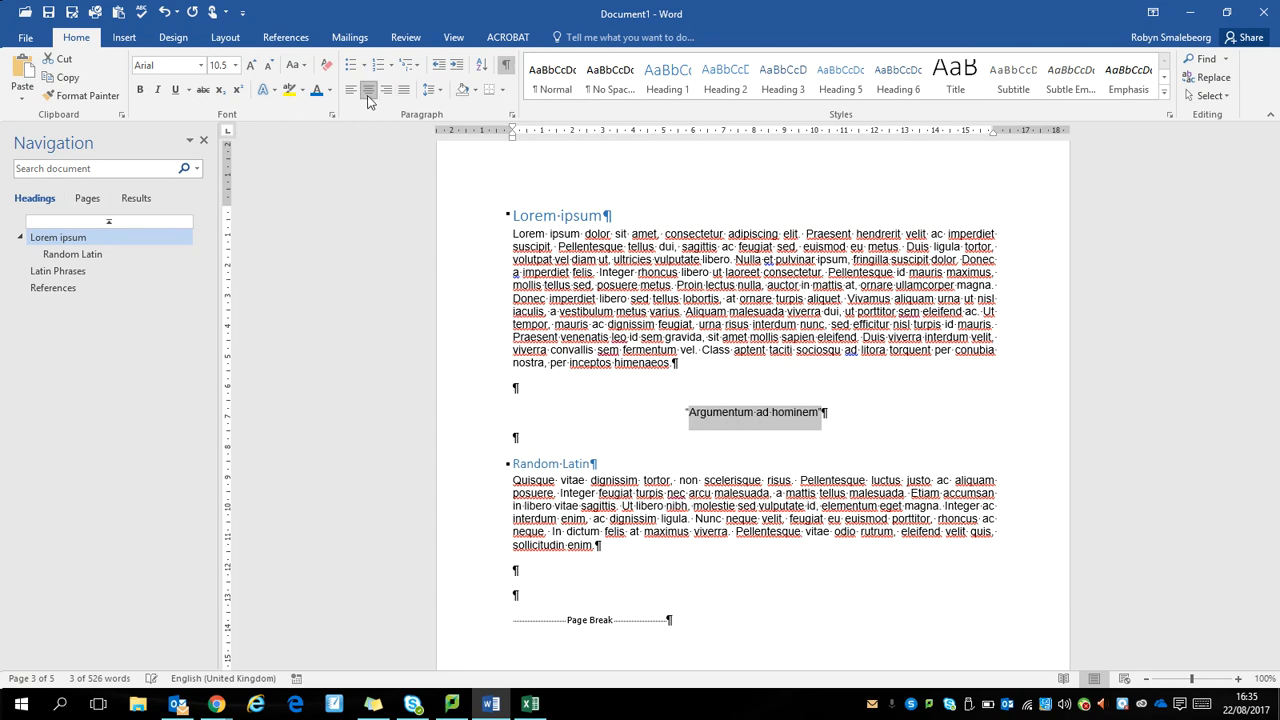
pyautogui.click(822, 414)
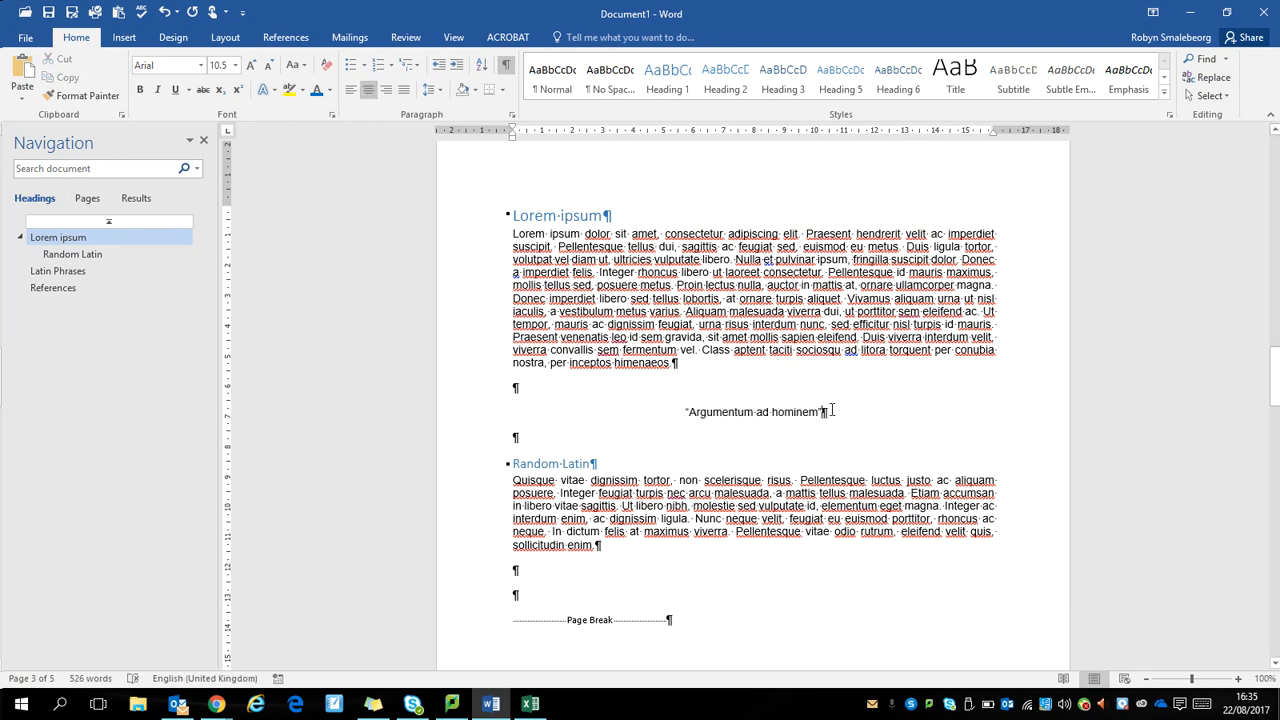
pyautogui.press('Return')
pyautogui.write('(')
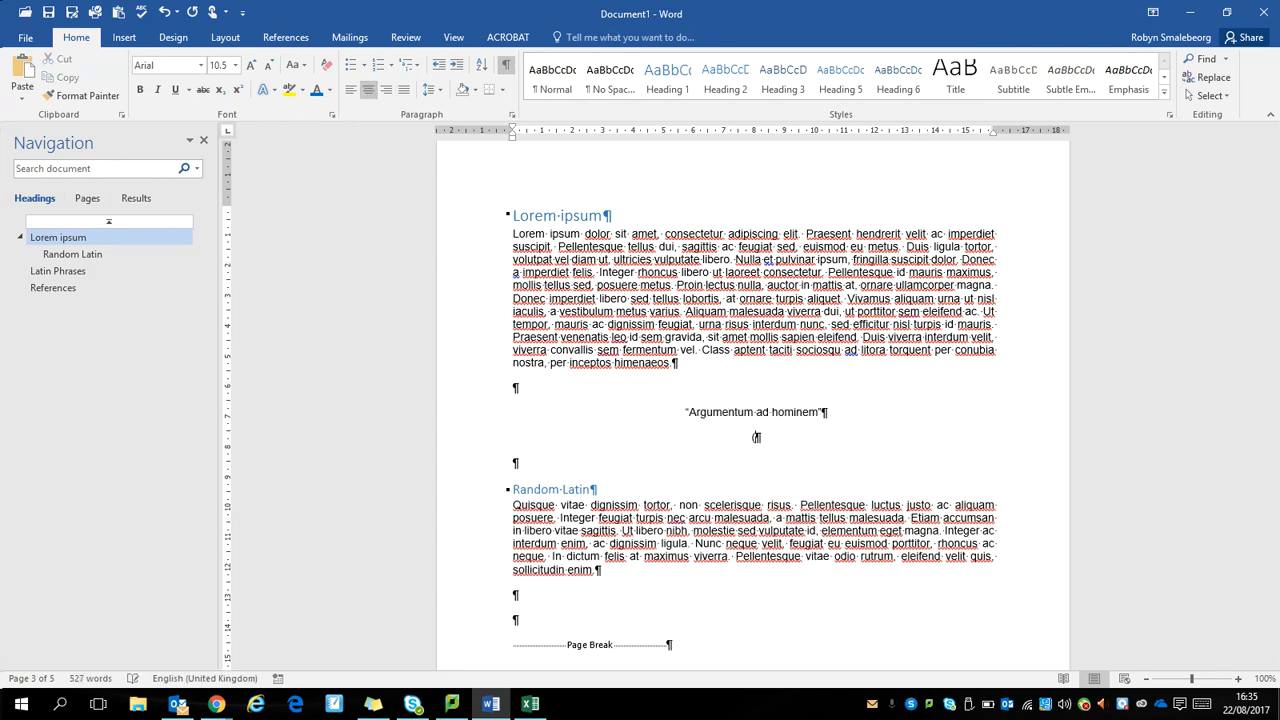
pyautogui.press('BackSpace')
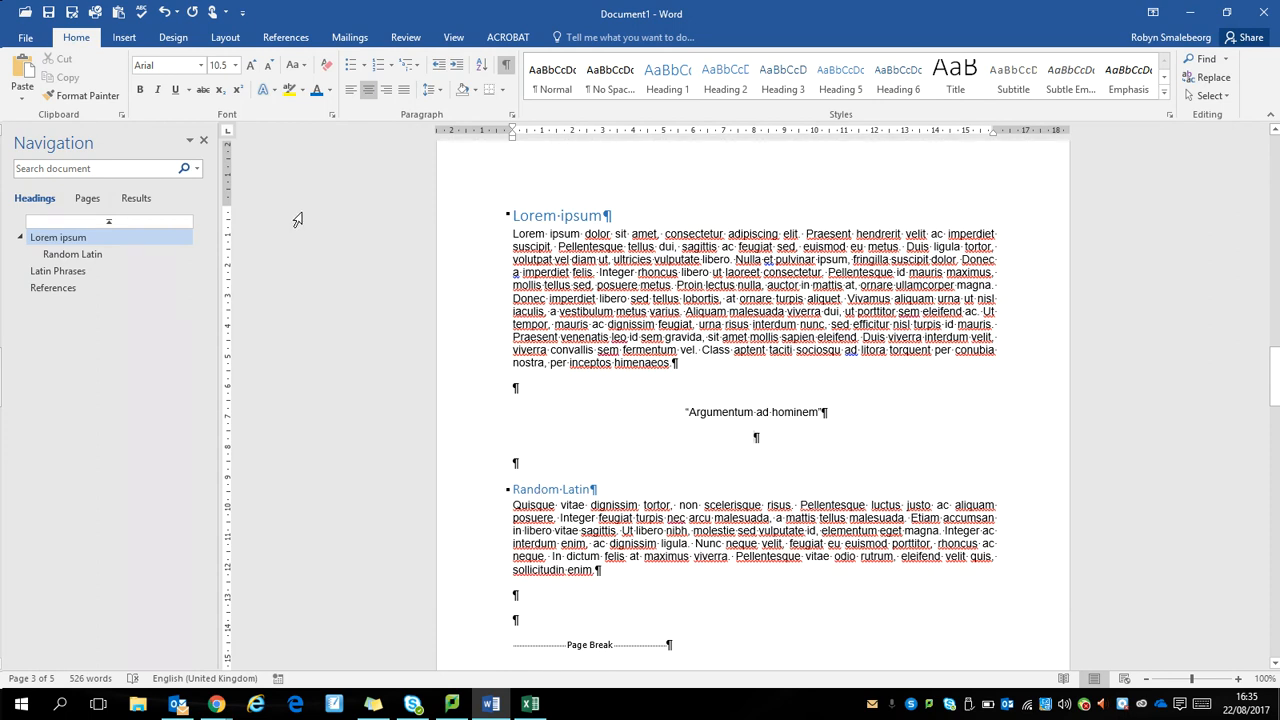
# Step: Start creating a new citation source for the empty line under the quote
pyautogui.click(290, 40)
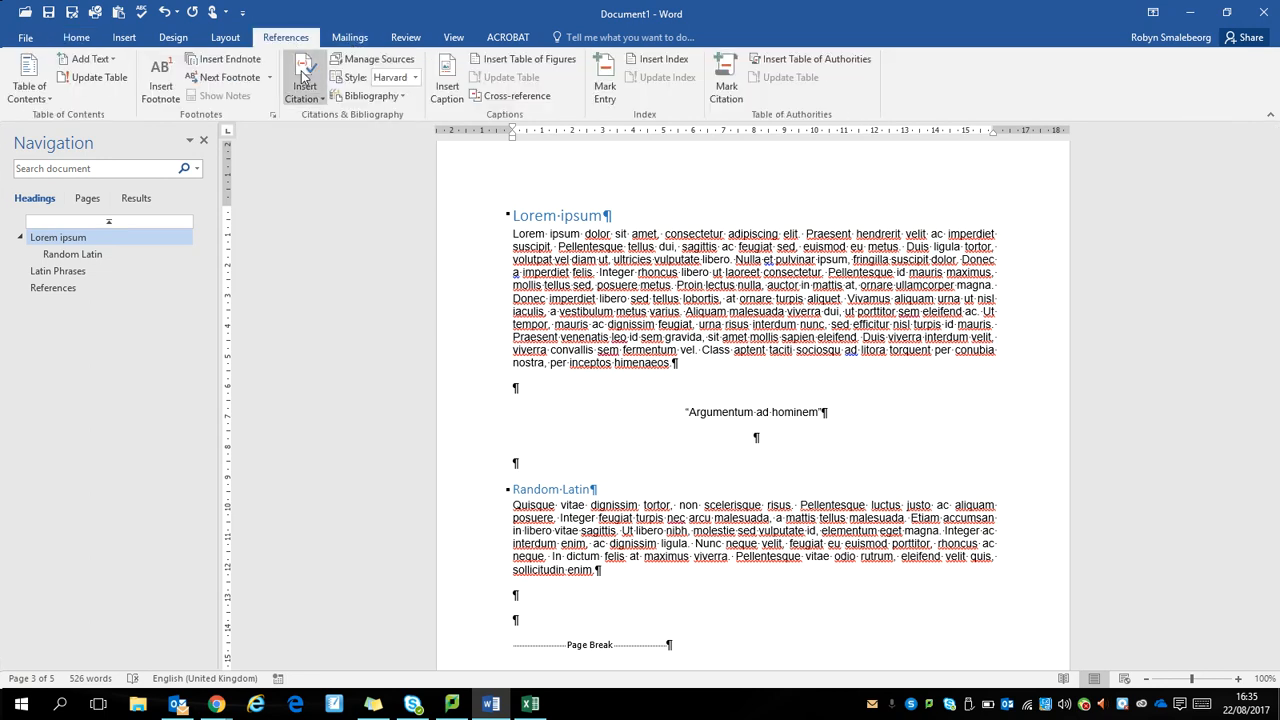
pyautogui.click(303, 78)
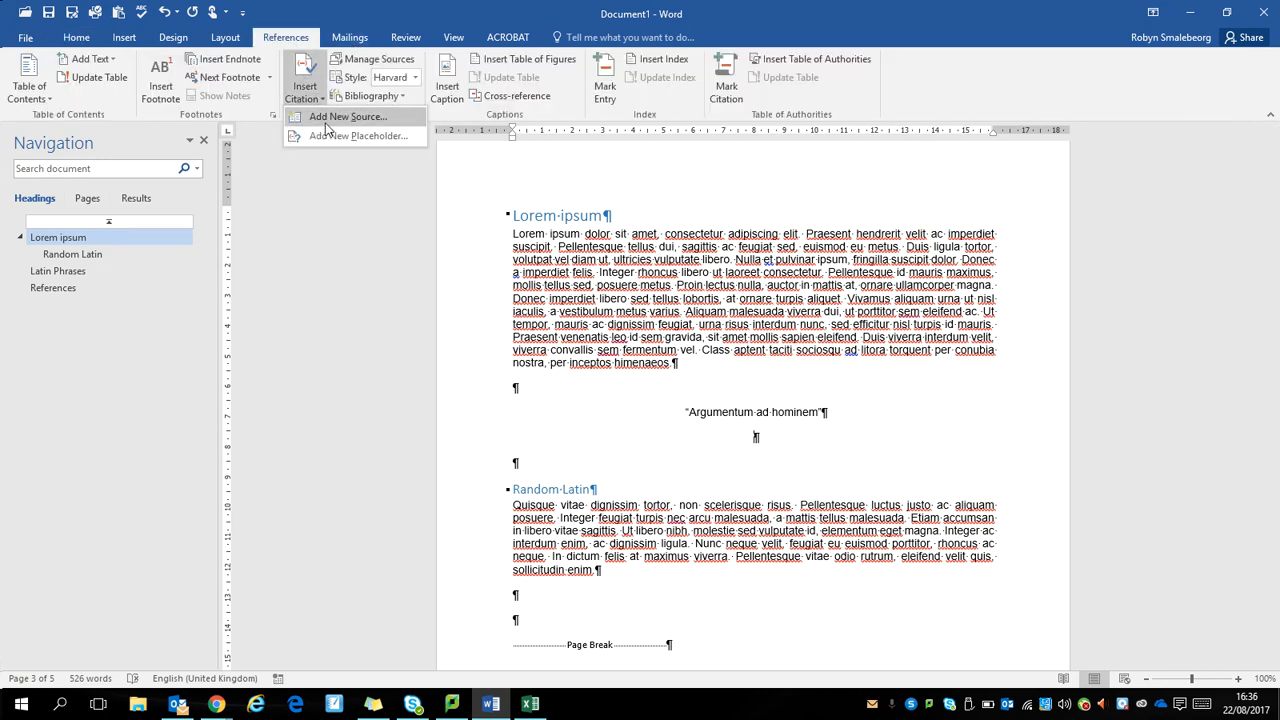
pyautogui.click(326, 118)
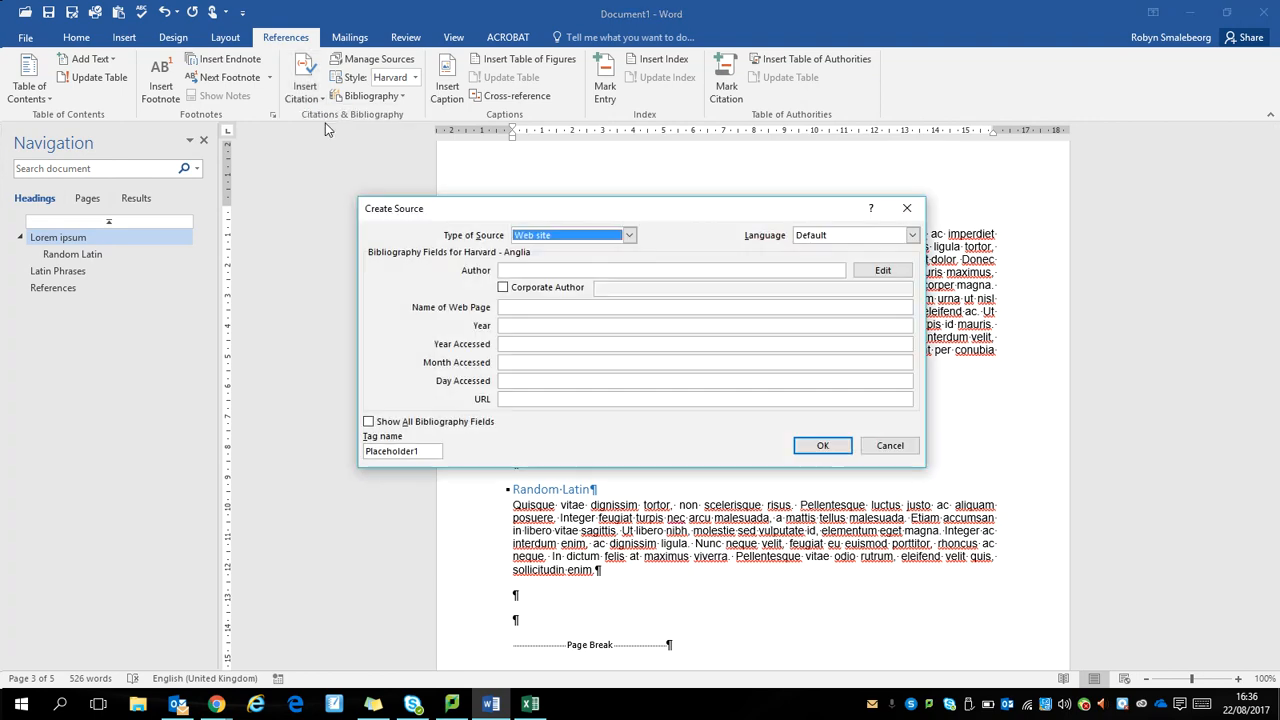
# Step: Examine the available source types for the new source, leaving Web site selected
pyautogui.click(629, 236)
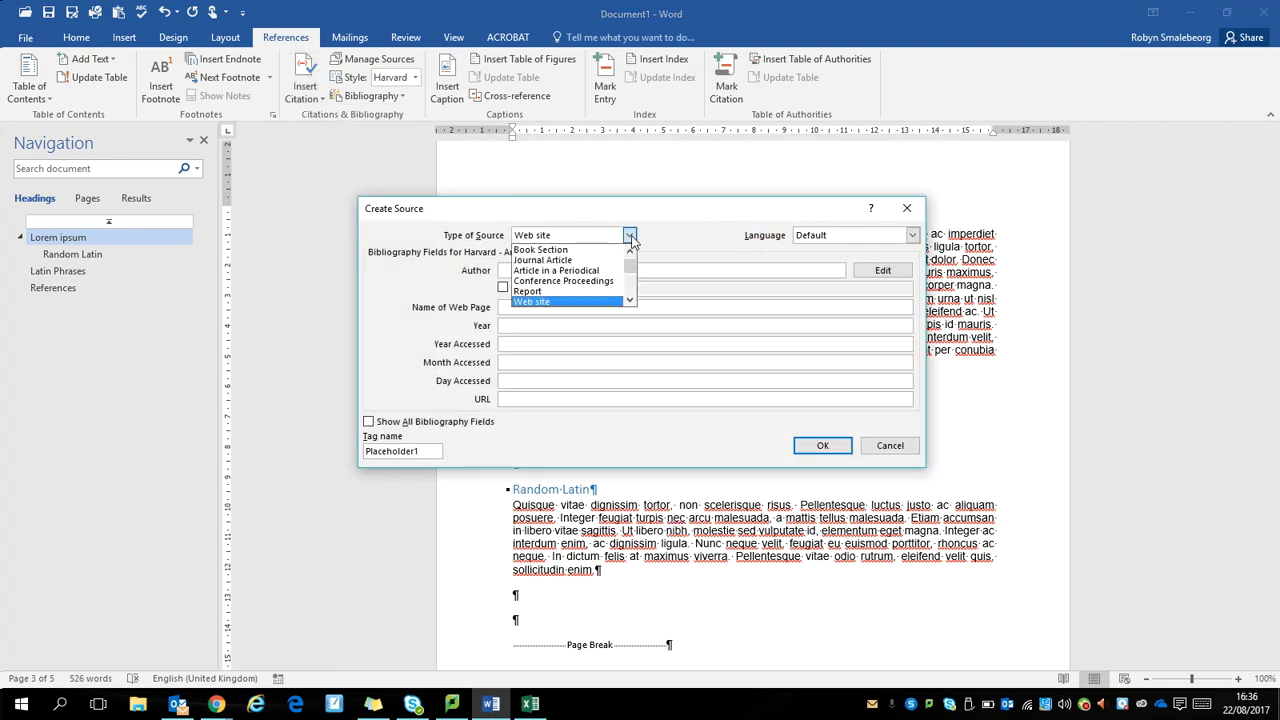
pyautogui.scroll(-4, 629, 268)
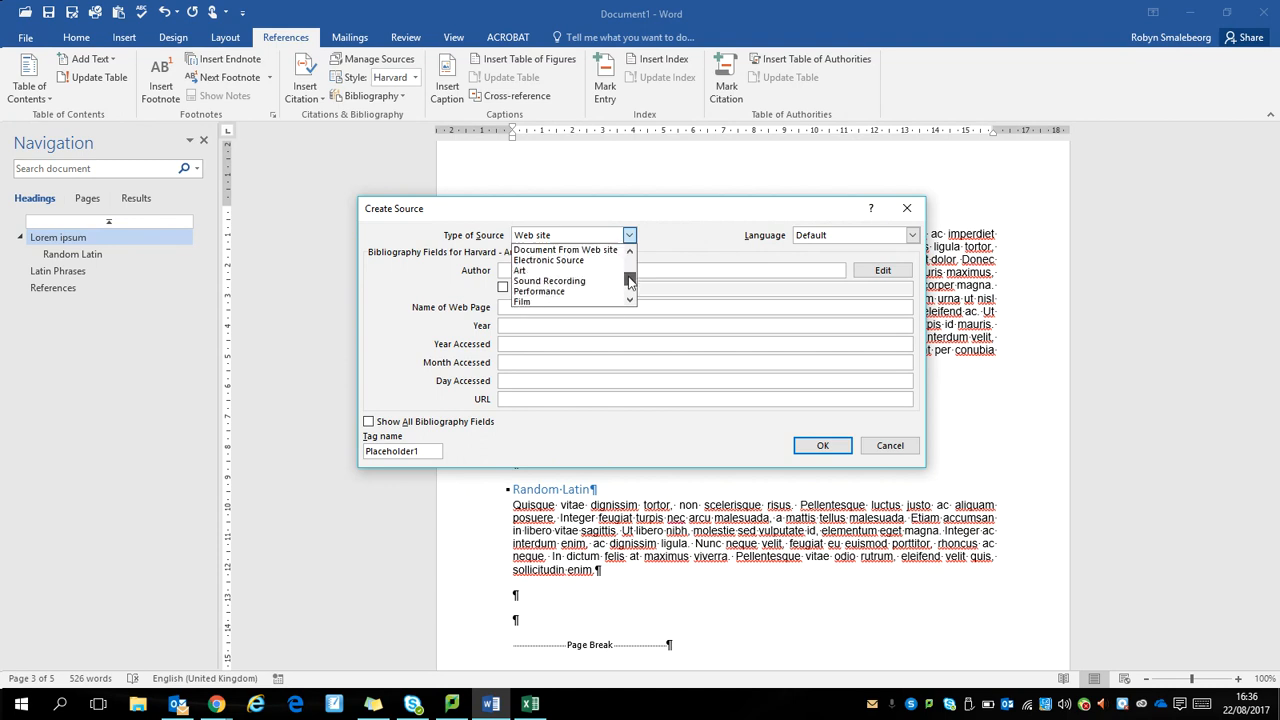
pyautogui.scroll(4, 629, 268)
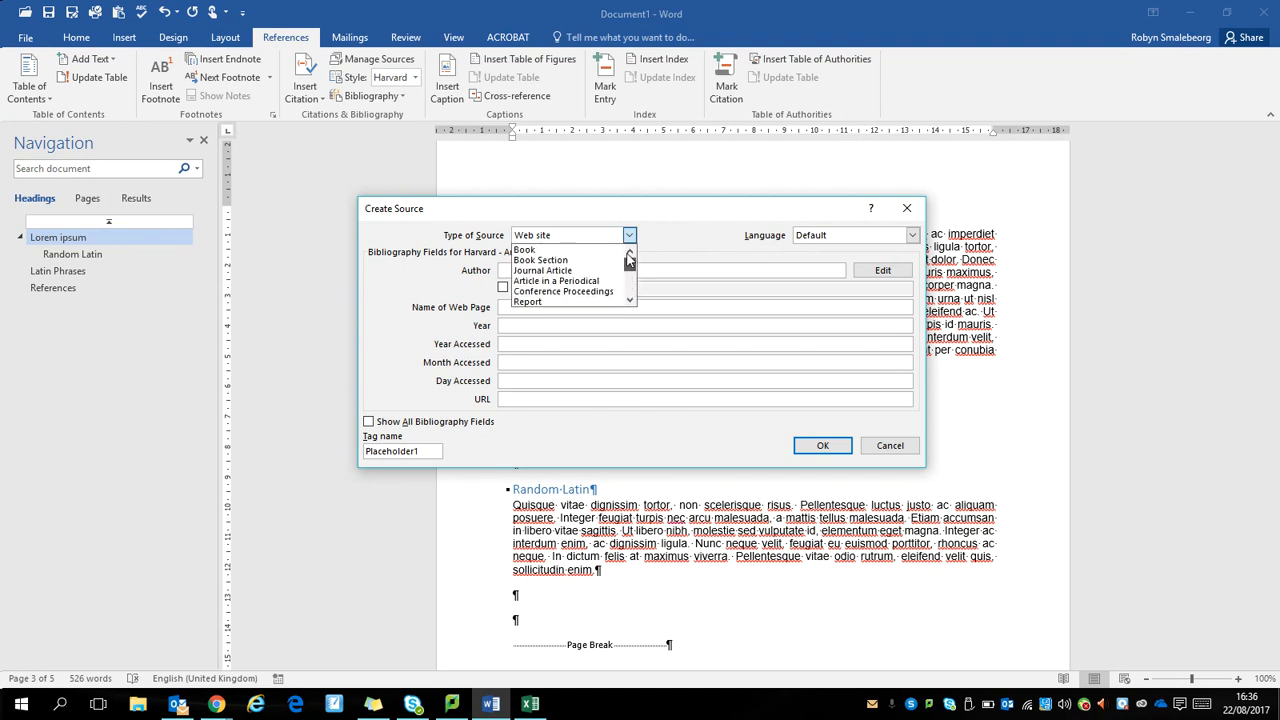
pyautogui.scroll(-1, 629, 270)
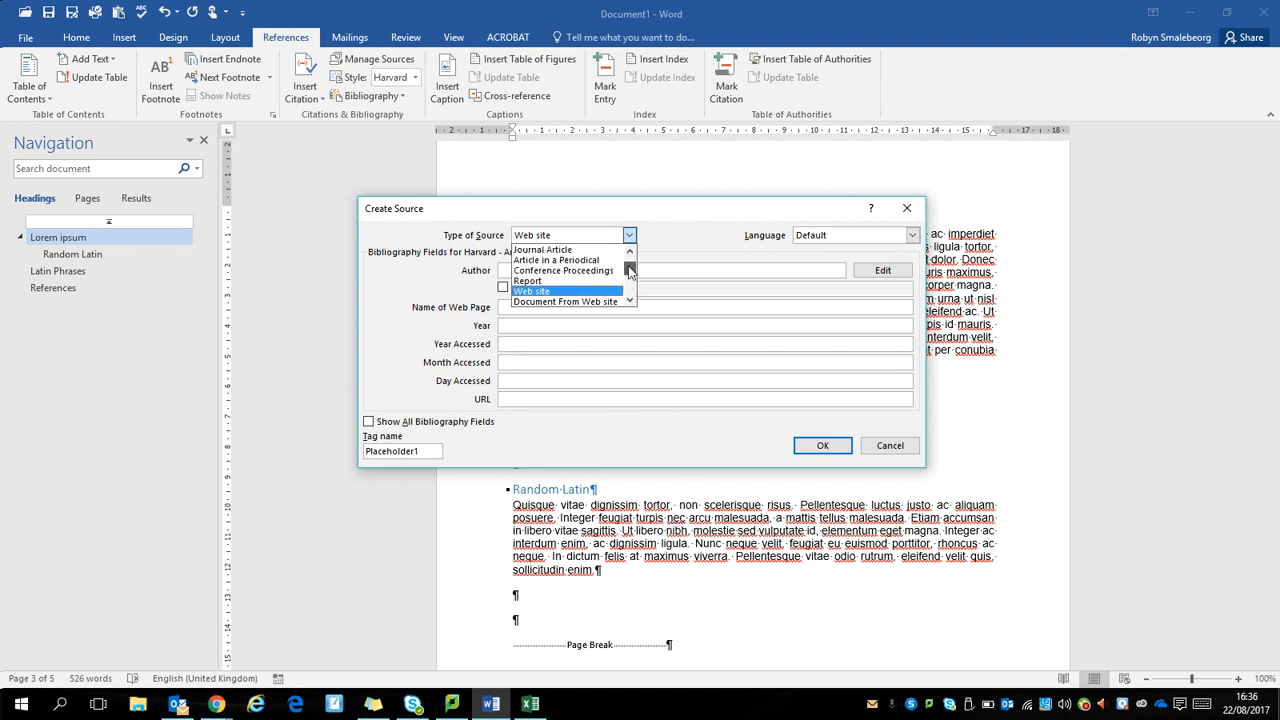
pyautogui.moveTo(629, 270); pyautogui.dragTo(630, 300)
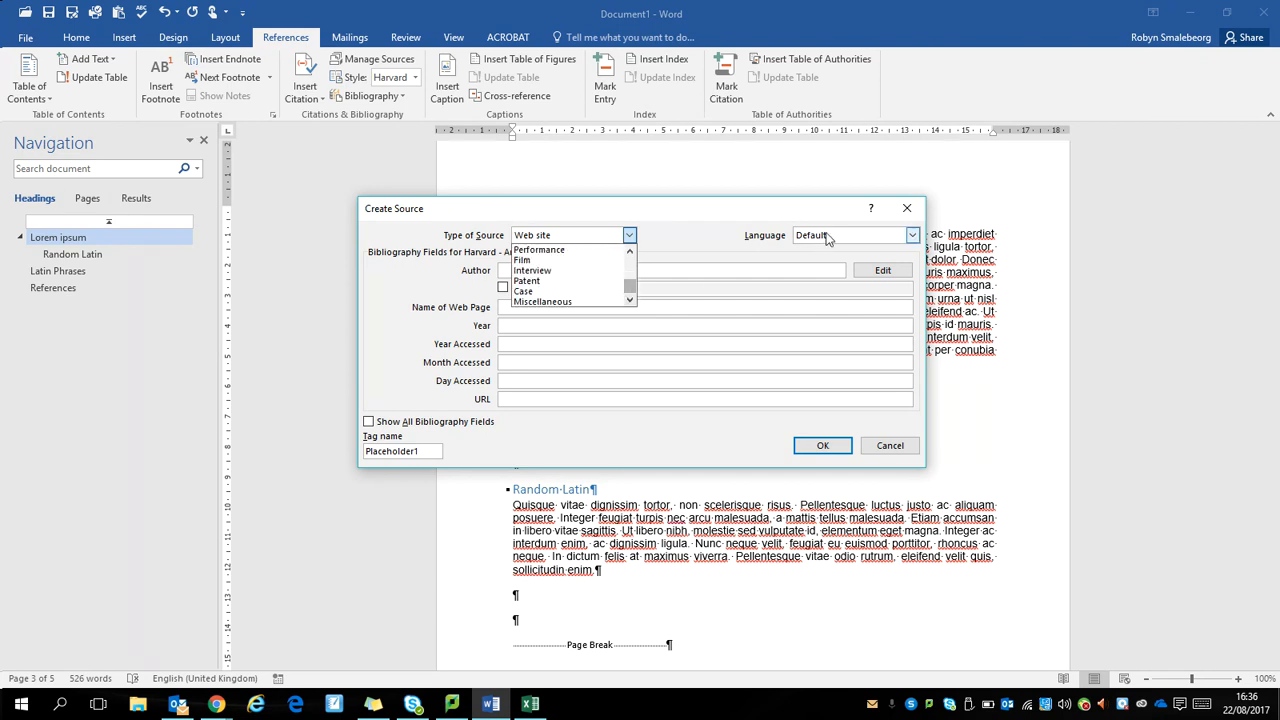
pyautogui.click(717, 258)
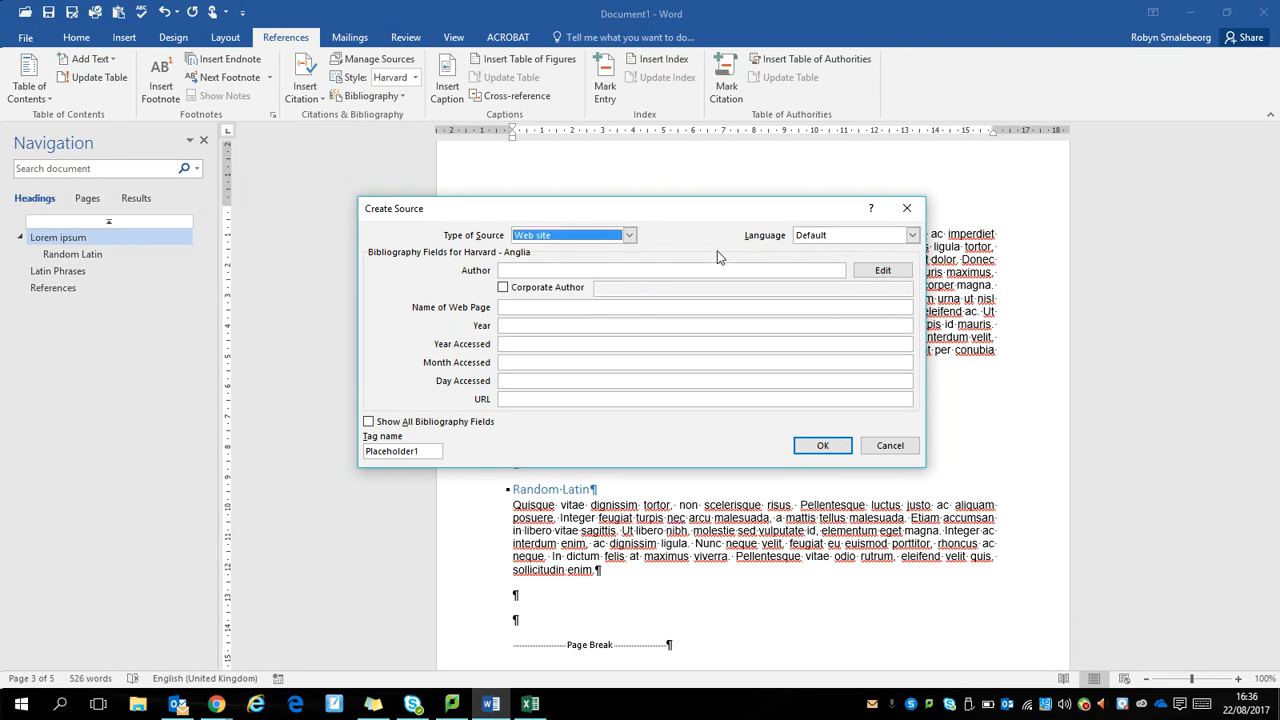
# Step: Copy "InRebus.com" from the footer of the Latin quotes page in Chrome and paste it as the new source's author in Word
pyautogui.hotkey('alt', 'Tab')
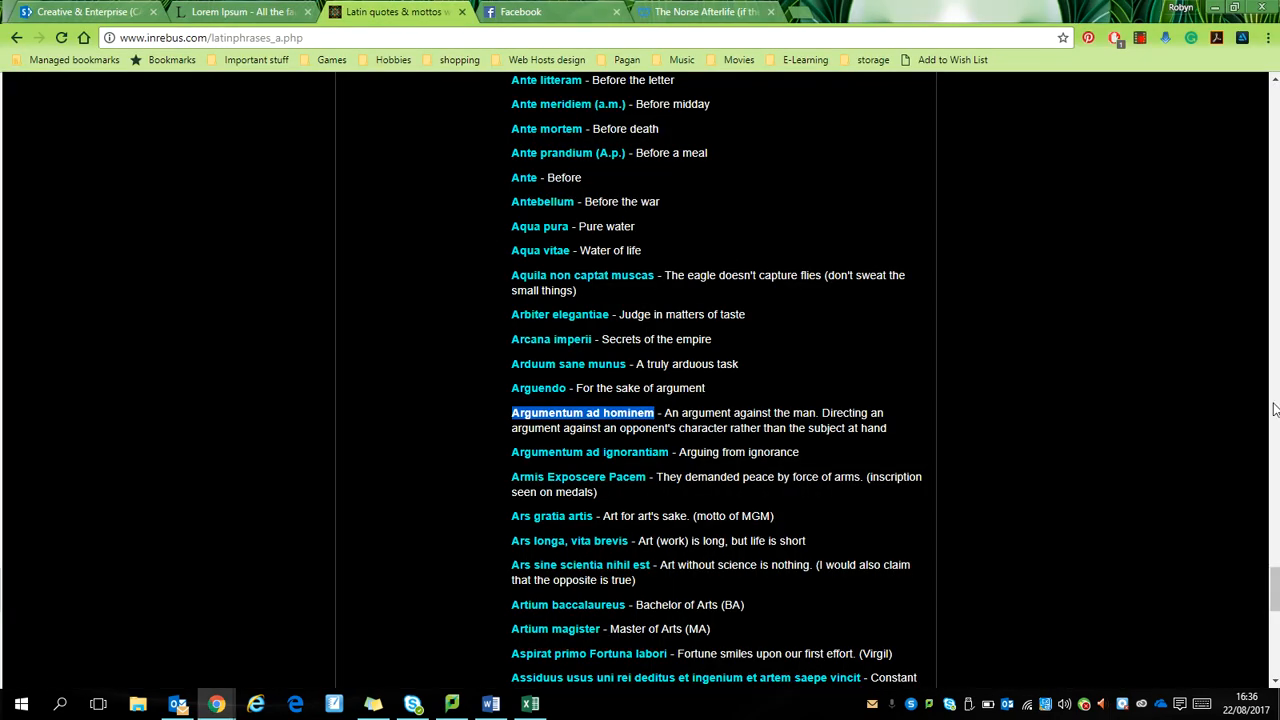
pyautogui.moveTo(1275, 590); pyautogui.dragTo(1275, 681)
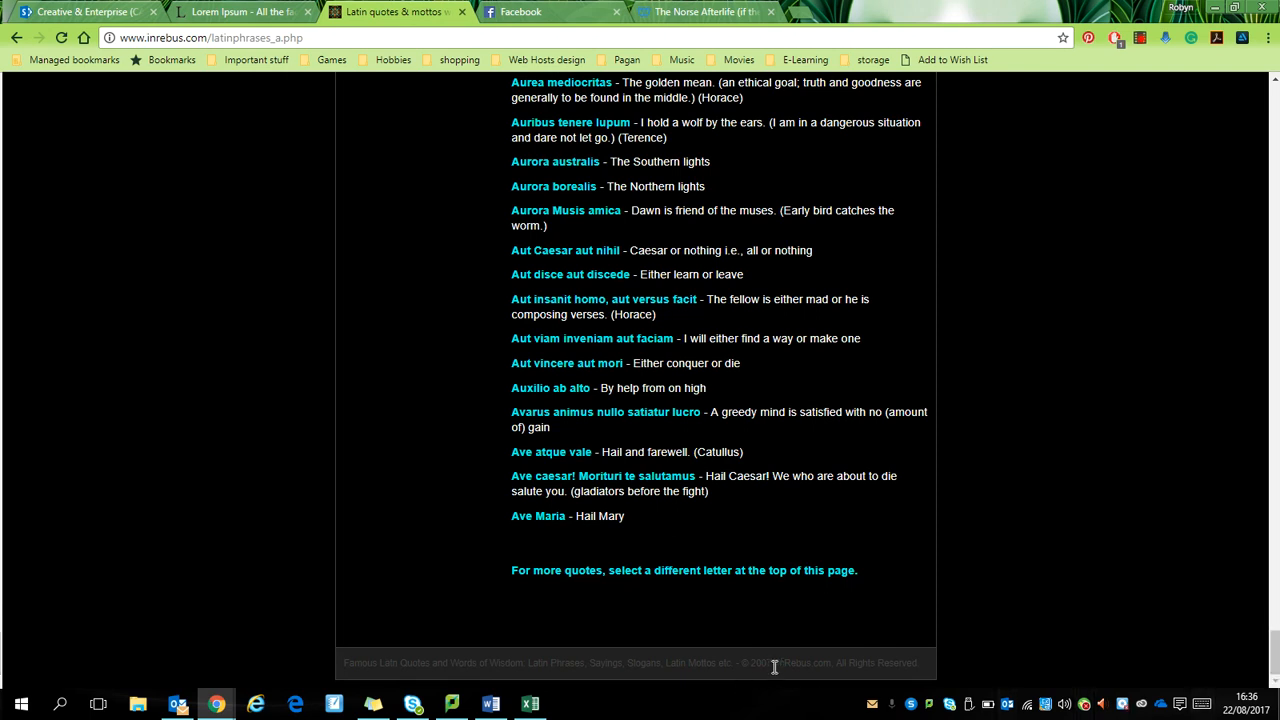
pyautogui.moveTo(774, 665); pyautogui.dragTo(826, 663)
pyautogui.hotkey('ctrl', 'c')
pyautogui.hotkey('alt', 'Tab')
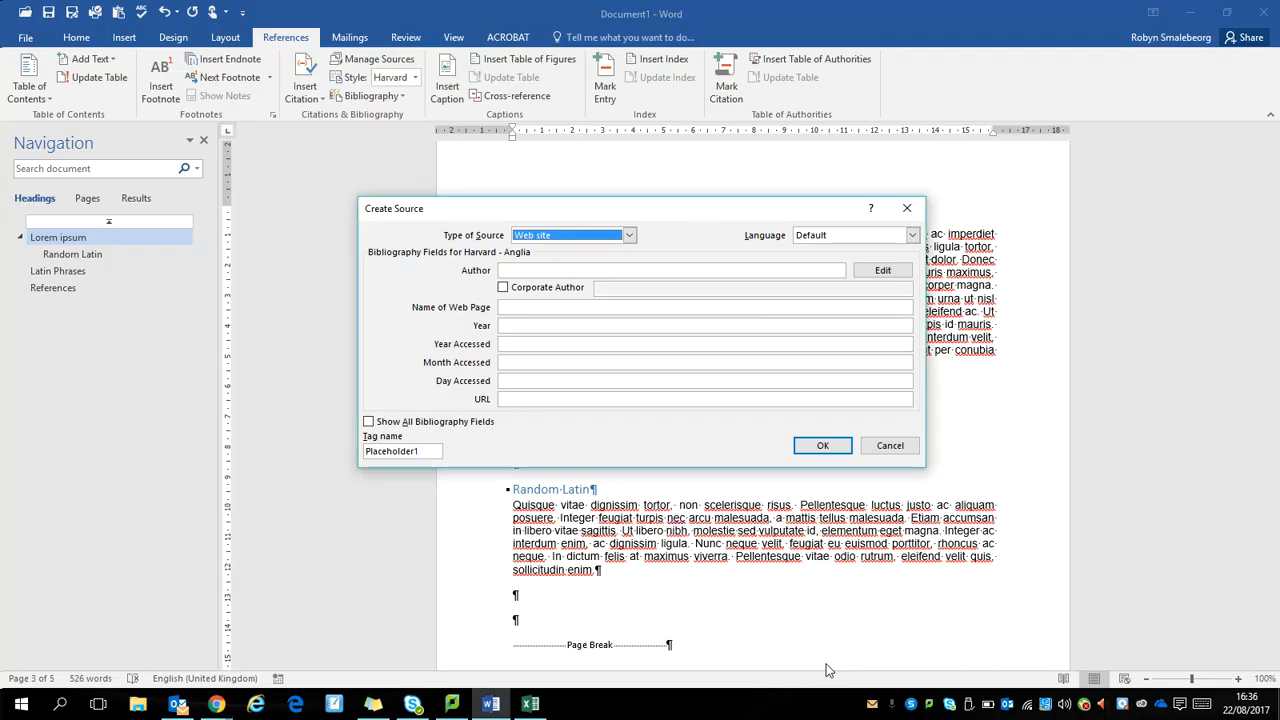
pyautogui.click(609, 268)
pyautogui.hotkey('ctrl', 'v')
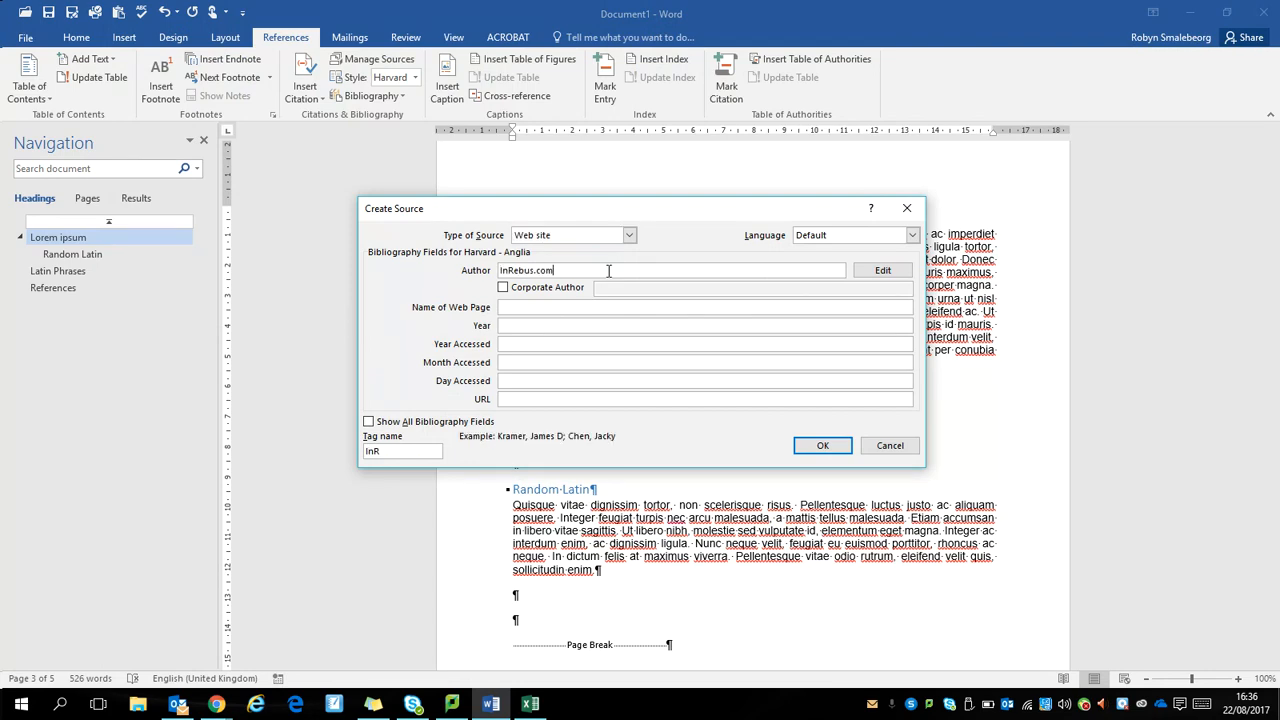
# Step: Copy the web page's heading "Latin quotes, mottos and words of wisdom" from Chrome into the source's Name of Web Page in Word
pyautogui.hotkey('alt', 'Tab')
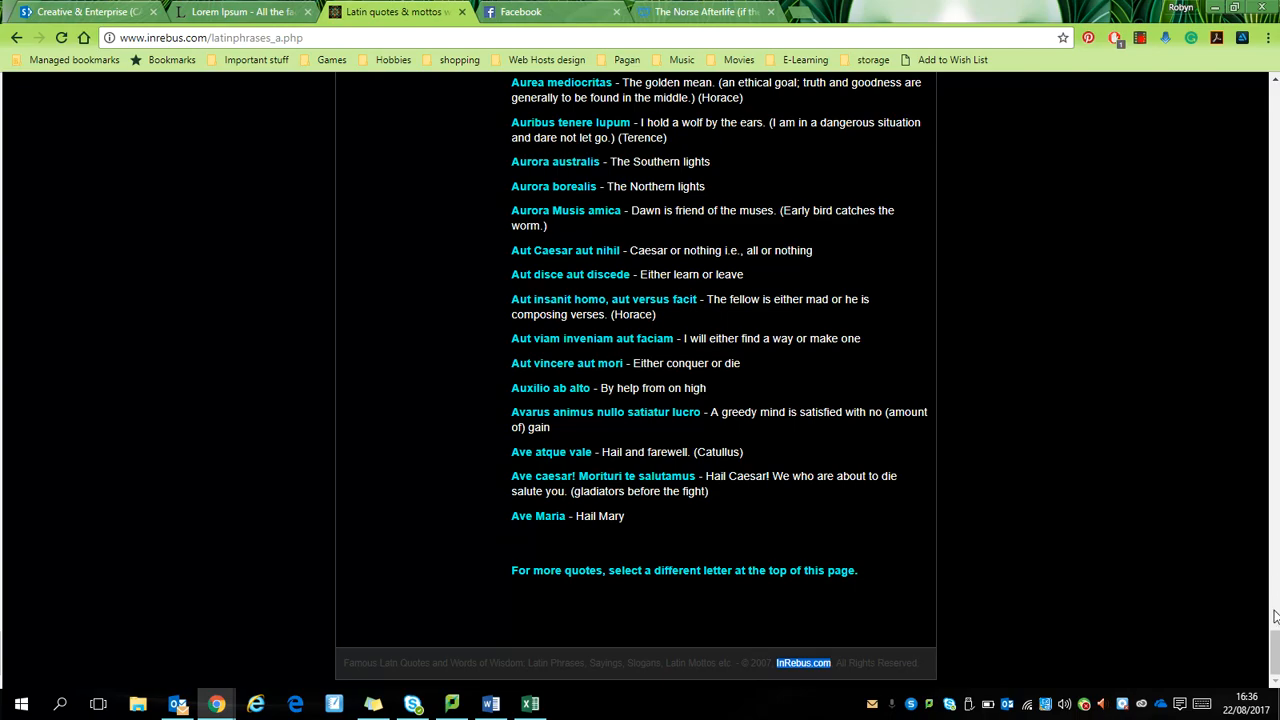
pyautogui.moveTo(1275, 650); pyautogui.dragTo(1275, 108)
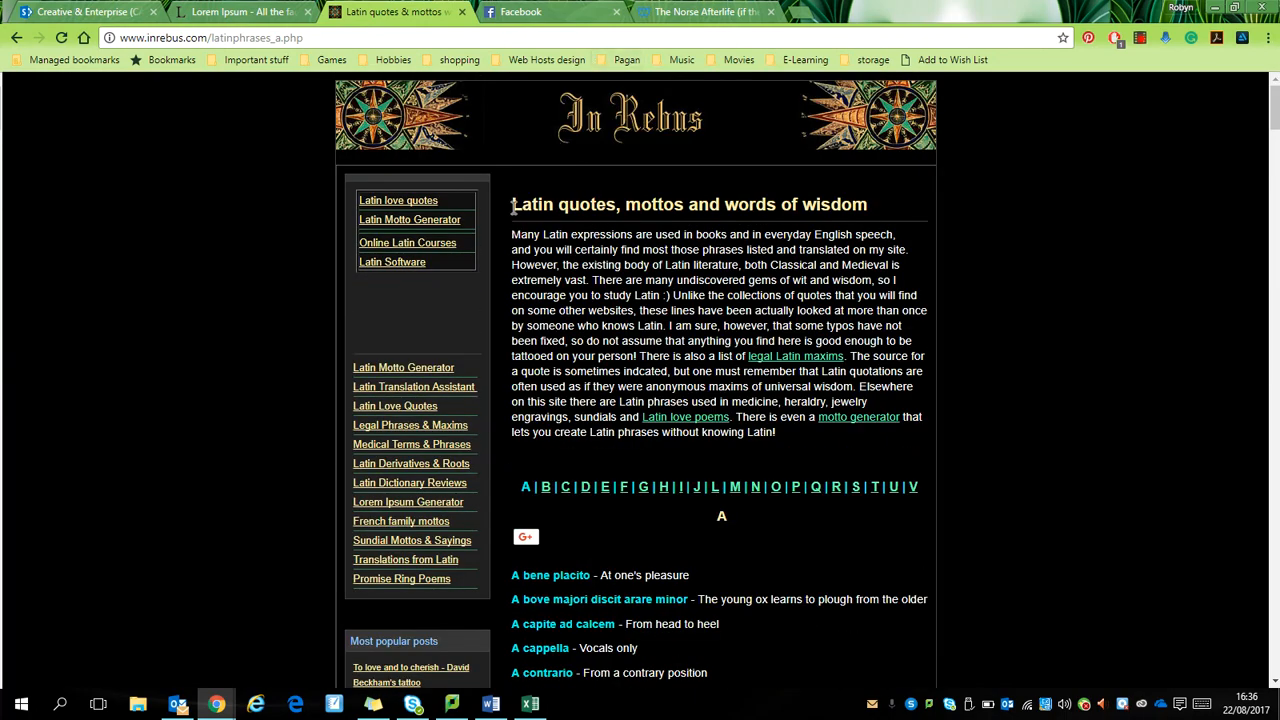
pyautogui.moveTo(512, 206); pyautogui.dragTo(868, 206)
pyautogui.hotkey('ctrl', 'c')
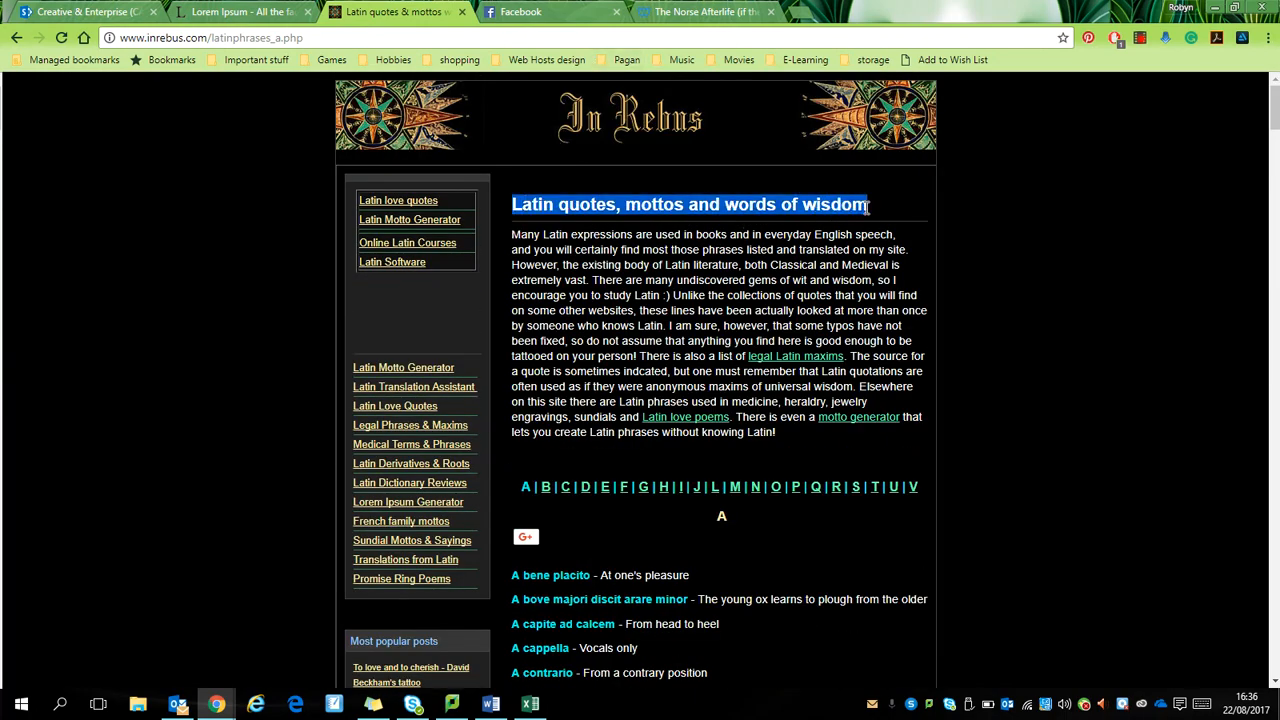
pyautogui.hotkey('alt', 'Tab')
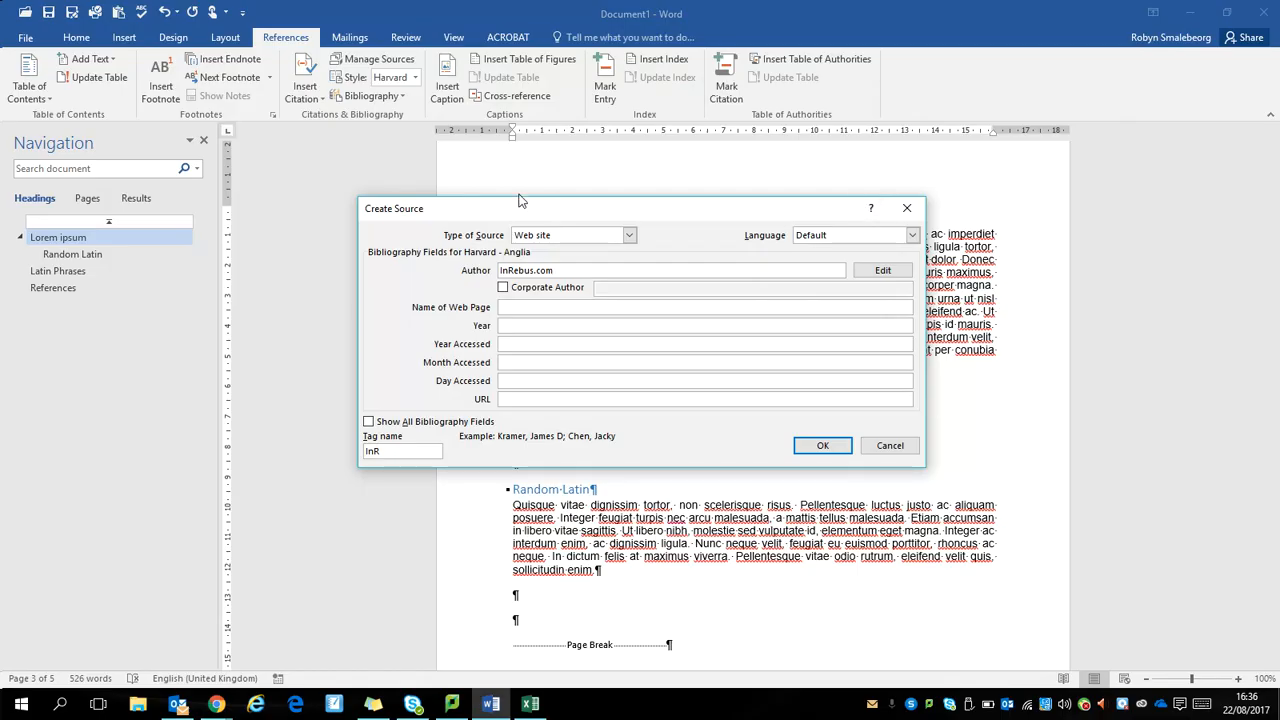
pyautogui.click(536, 307)
pyautogui.hotkey('ctrl', 'v')
# Step: Set the source's year to 2007, year accessed to 2017, month accessed to 08 and day accessed to 22
pyautogui.click(532, 326)
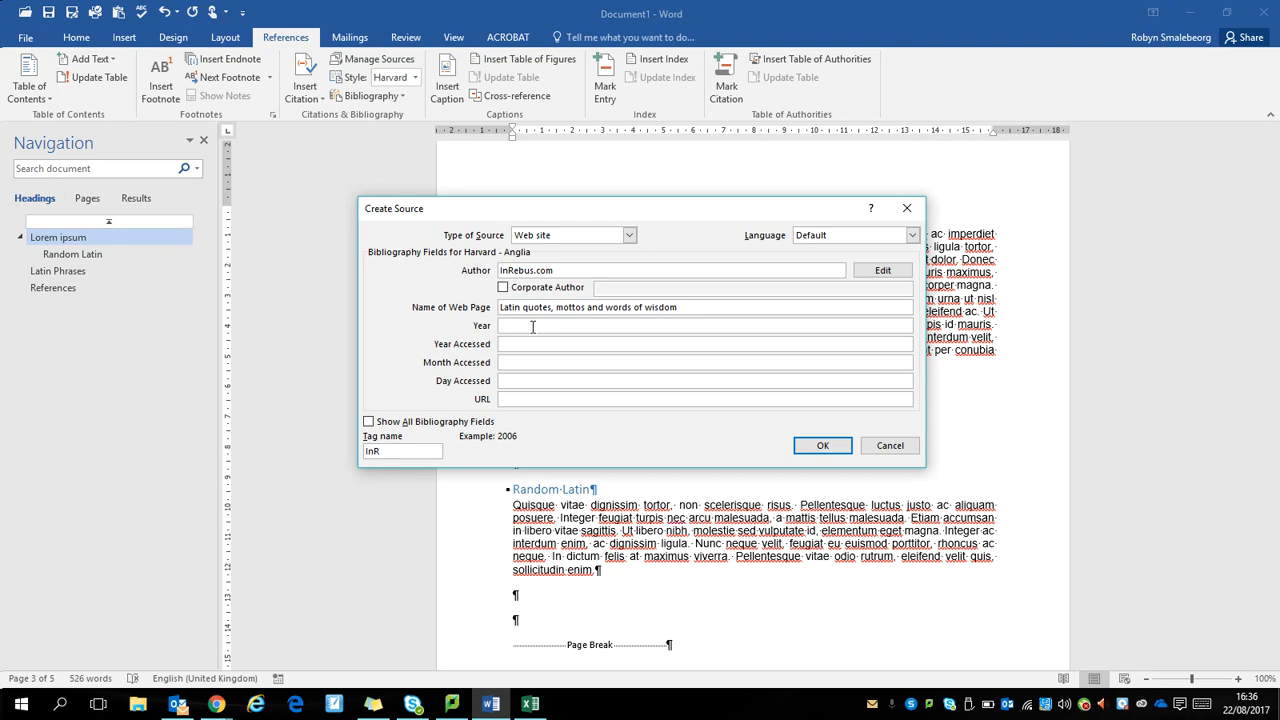
pyautogui.write('2017')
pyautogui.press('Tab')
pyautogui.press('Tab')
pyautogui.press('Tab')
# Step: Copy the address of the Latin quotes page from Chrome into the source's URL in Word and confirm the source
pyautogui.hotkey('alt', 'Tab')
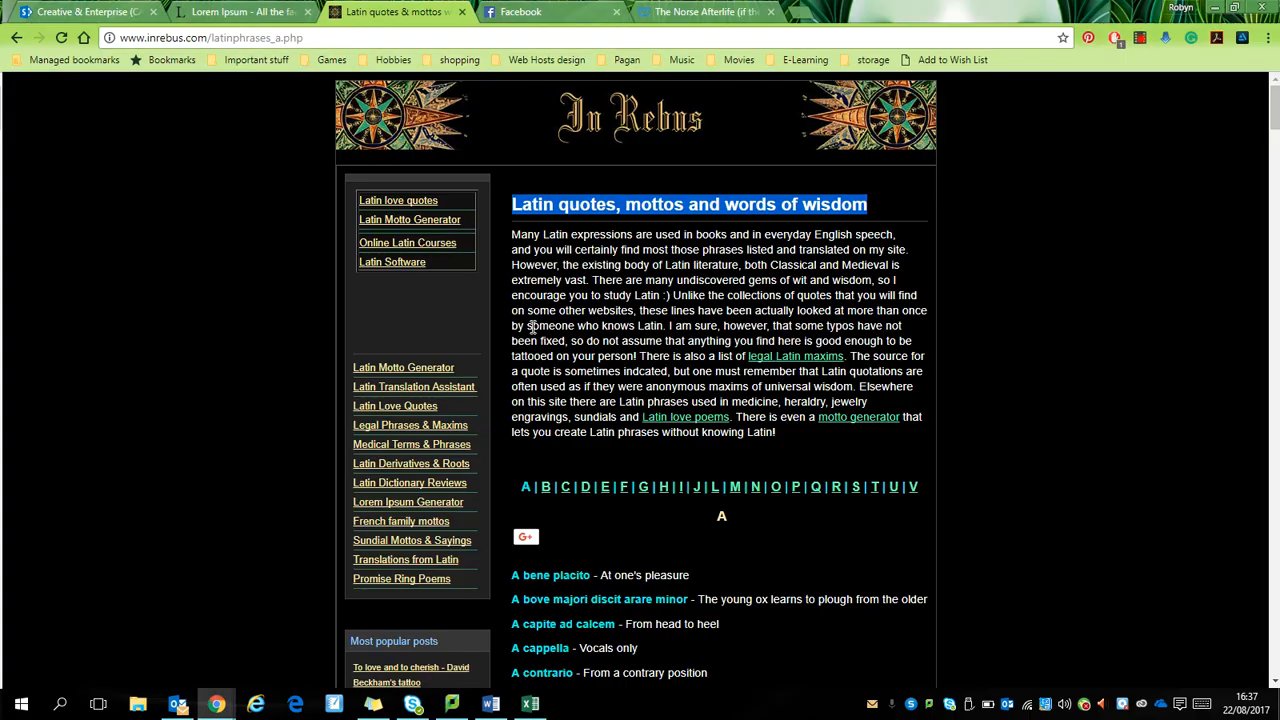
pyautogui.click(312, 37)
pyautogui.hotkey('ctrl', 'c')
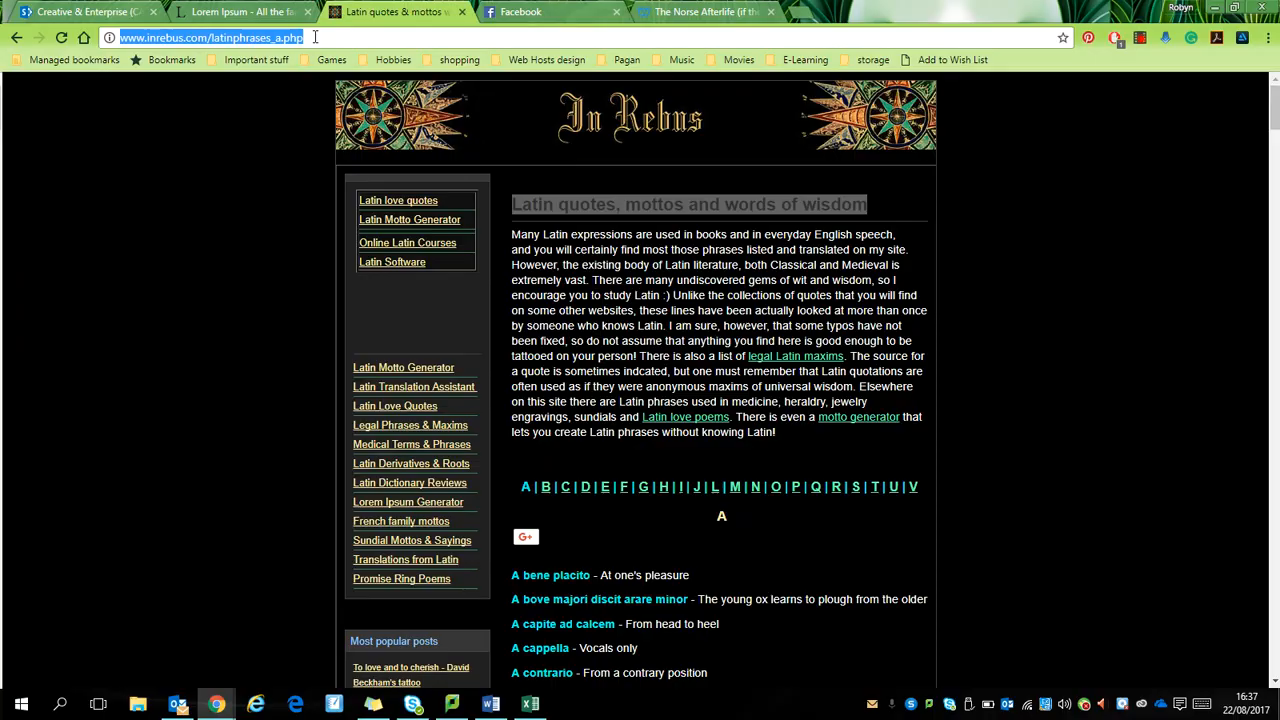
pyautogui.hotkey('alt', 'Tab')
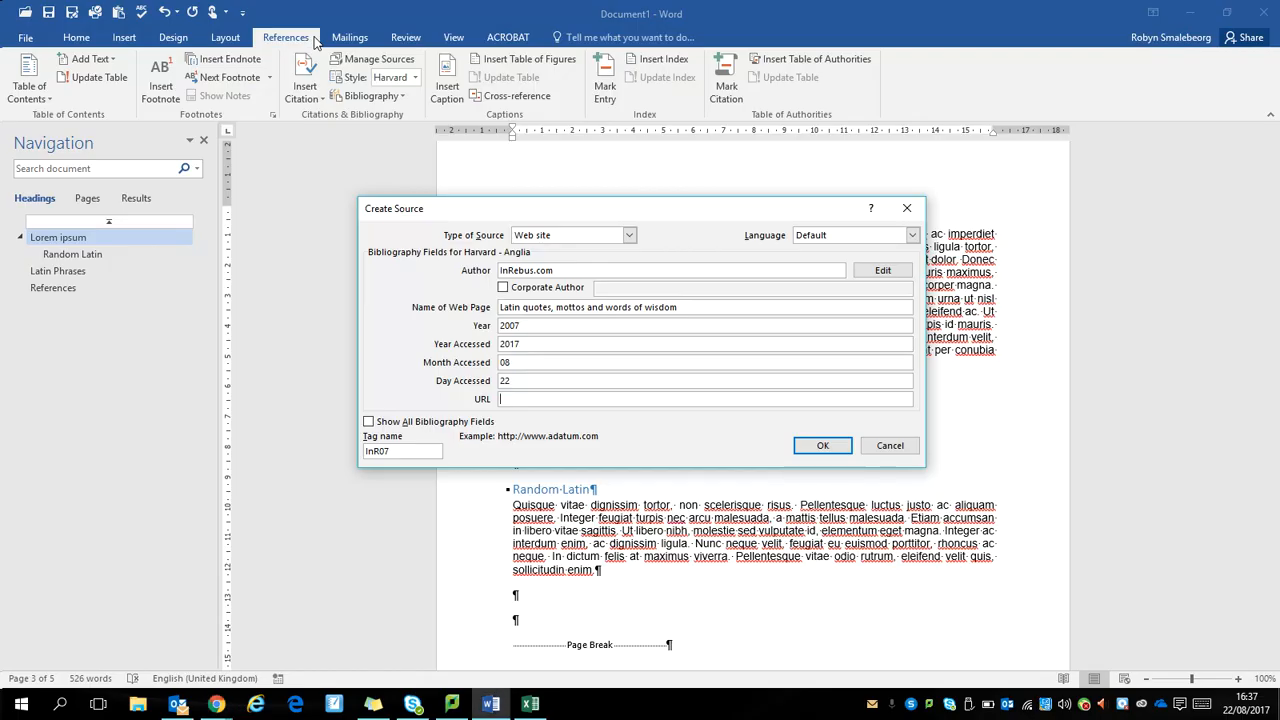
pyautogui.hotkey('ctrl', 'v')
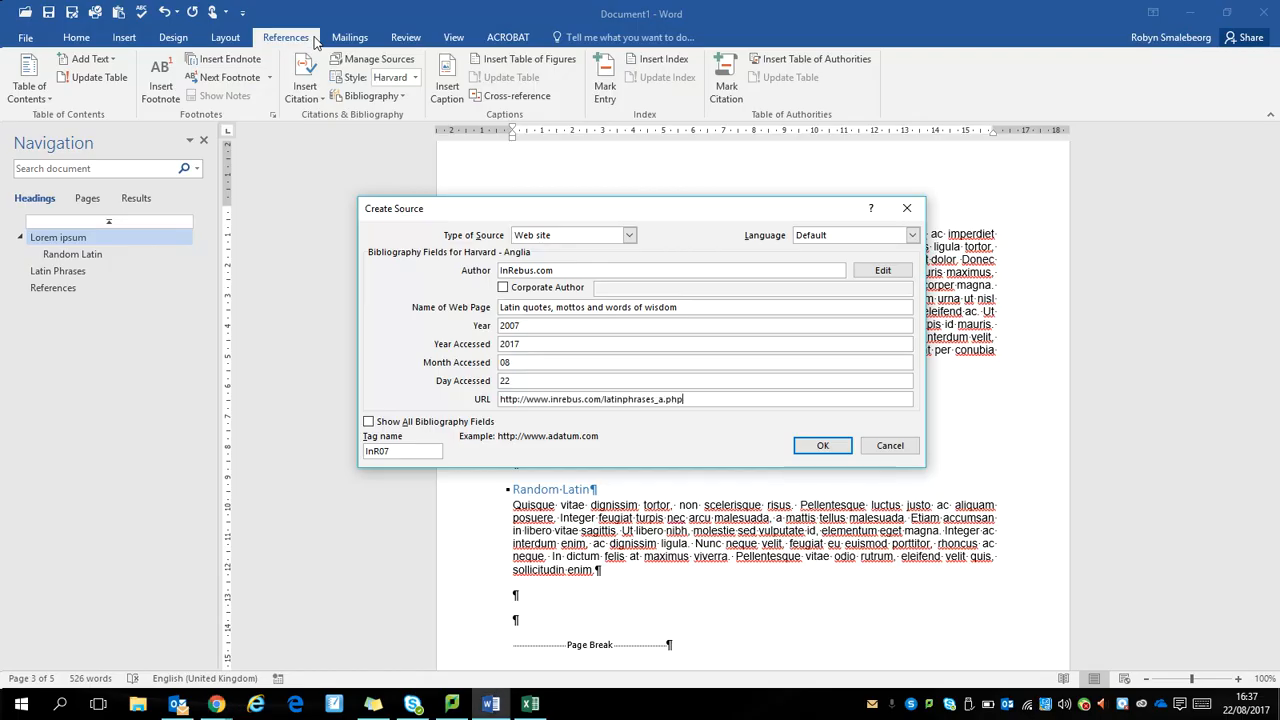
pyautogui.click(822, 446)
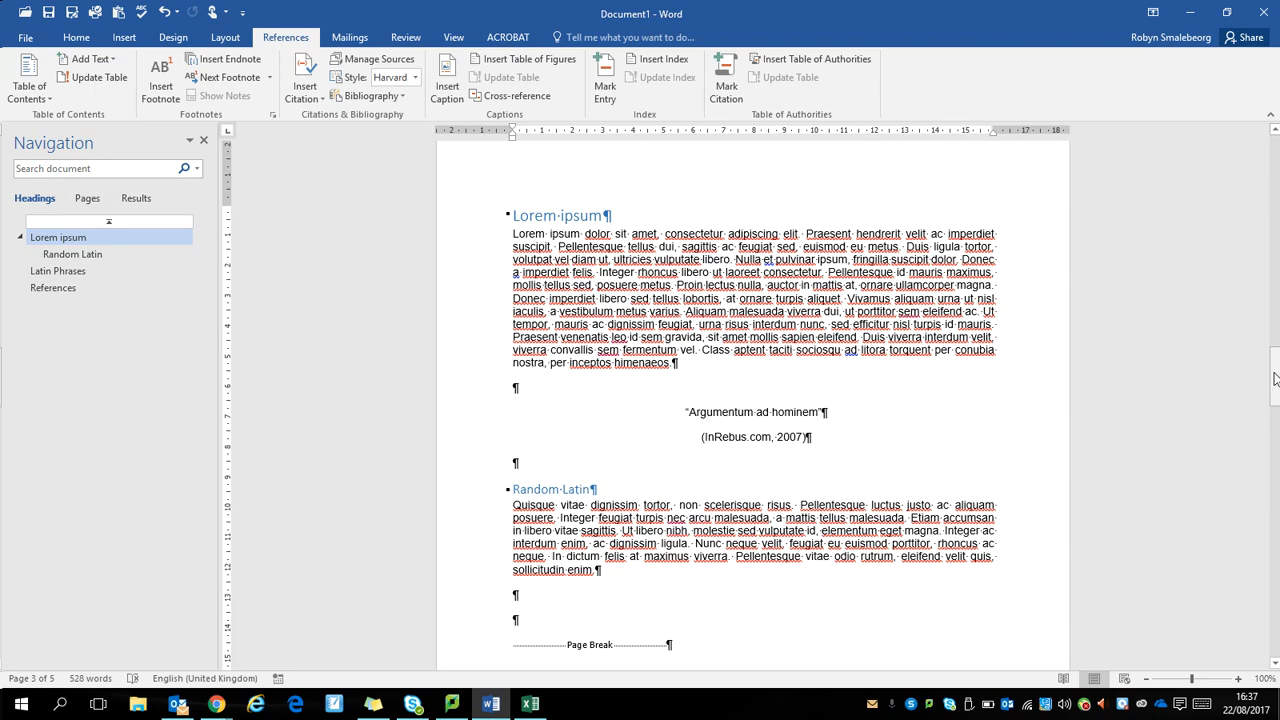
# Step: Insert three empty lines after the second paragraph of the Latin Phrases section
pyautogui.moveTo(1275, 378); pyautogui.dragTo(1266, 481)
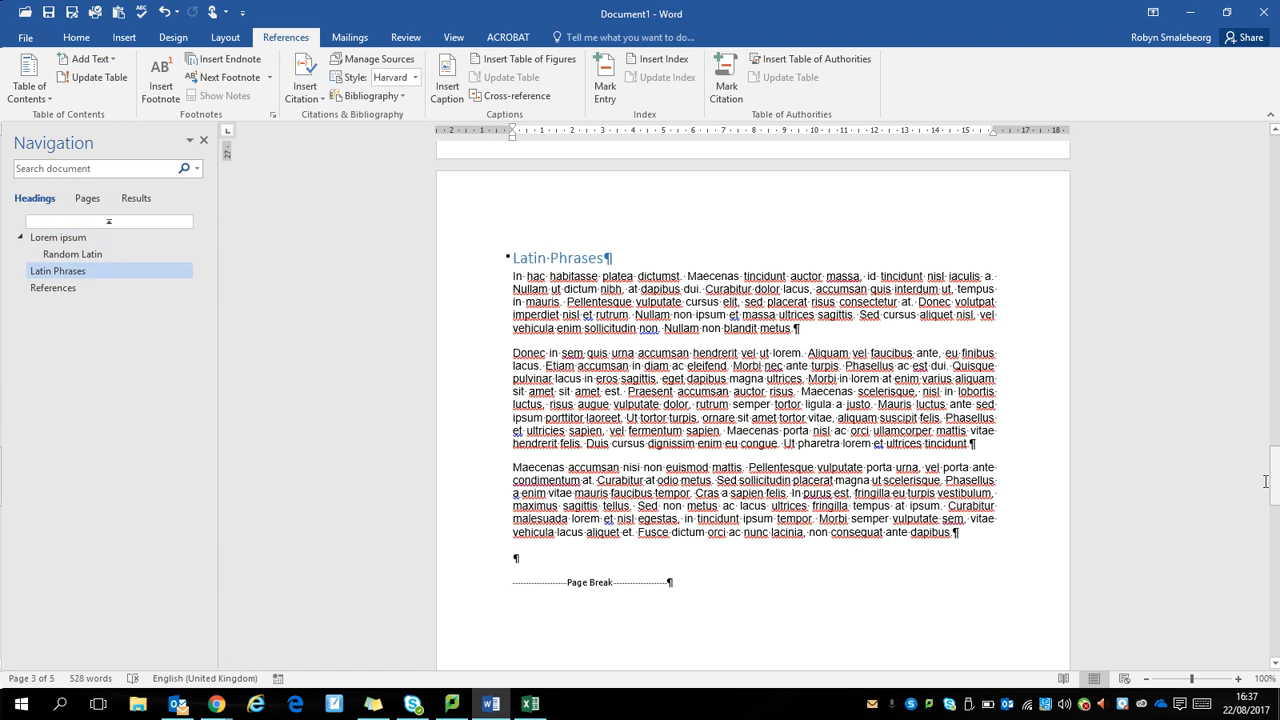
pyautogui.click(996, 445)
pyautogui.press('Return')
pyautogui.press('Return')
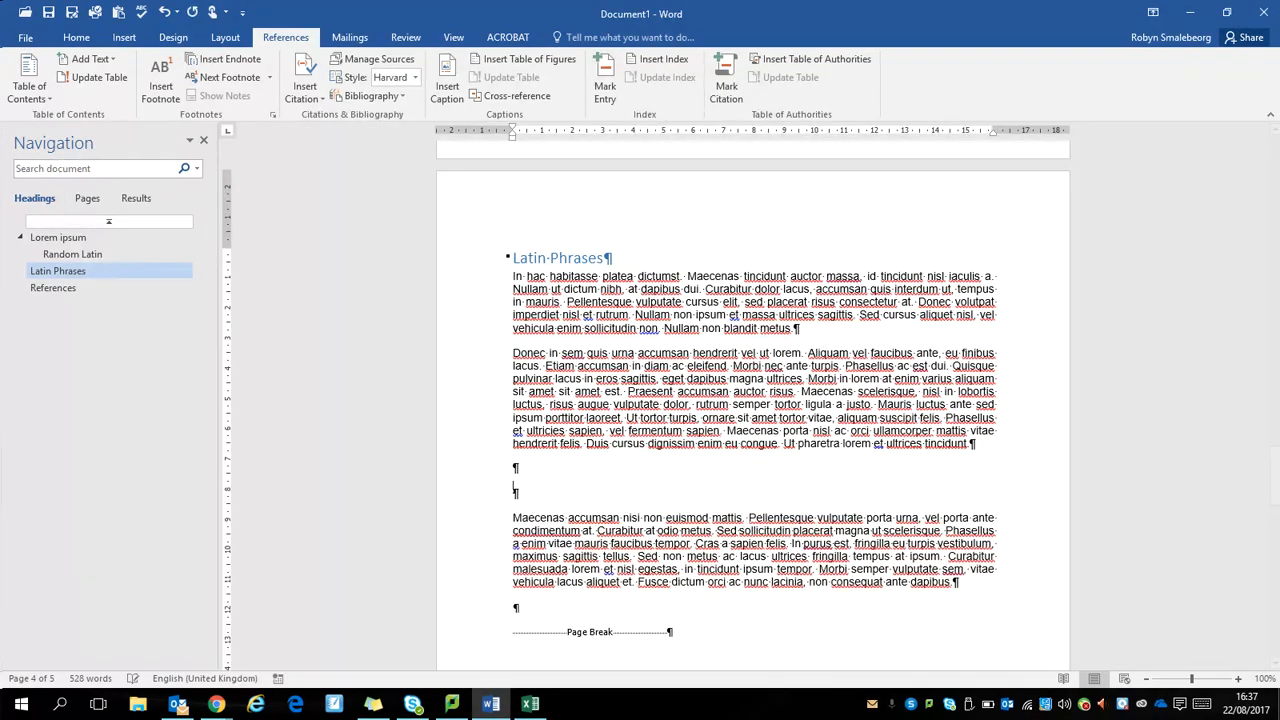
pyautogui.press('Return')
# Step: Switch to Chrome, open Mental Floss's "20 Latin Phrases You Should Be Using" from the search results and select the Auribus Teneo Lupum entry with its explanation
pyautogui.hotkey('alt', 'Tab')
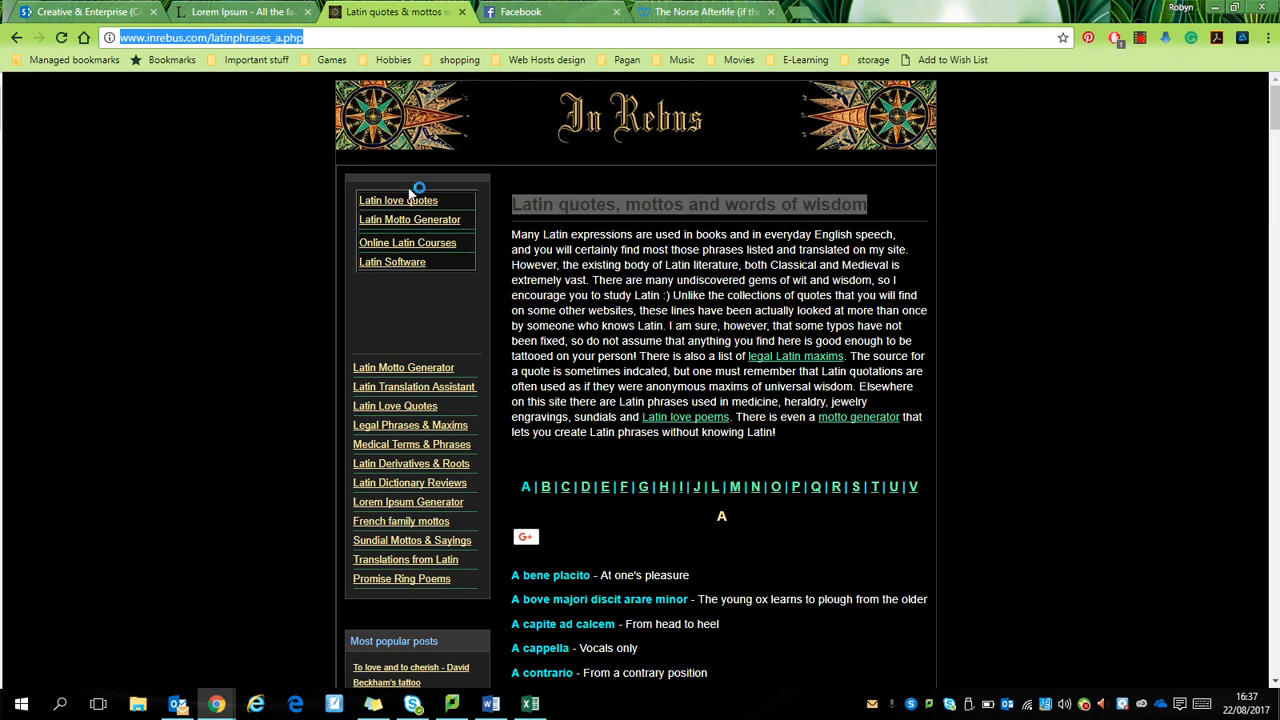
pyautogui.click(15, 38)
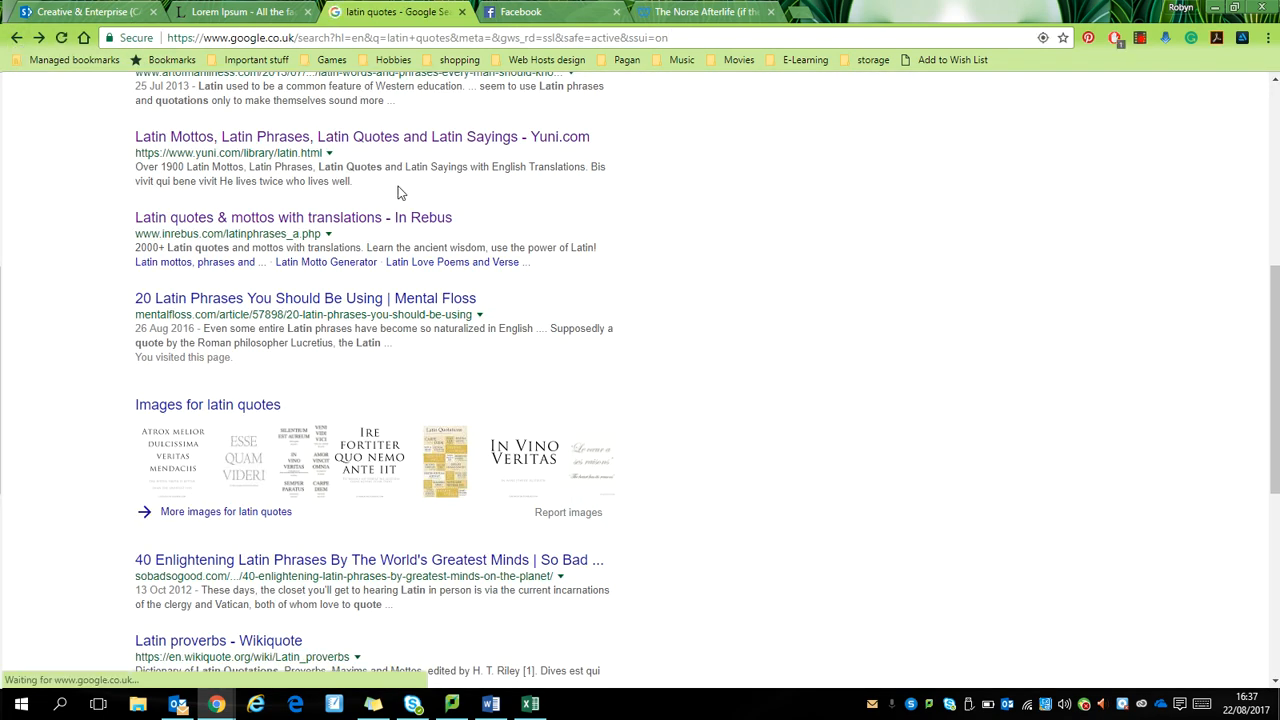
pyautogui.click(440, 302)
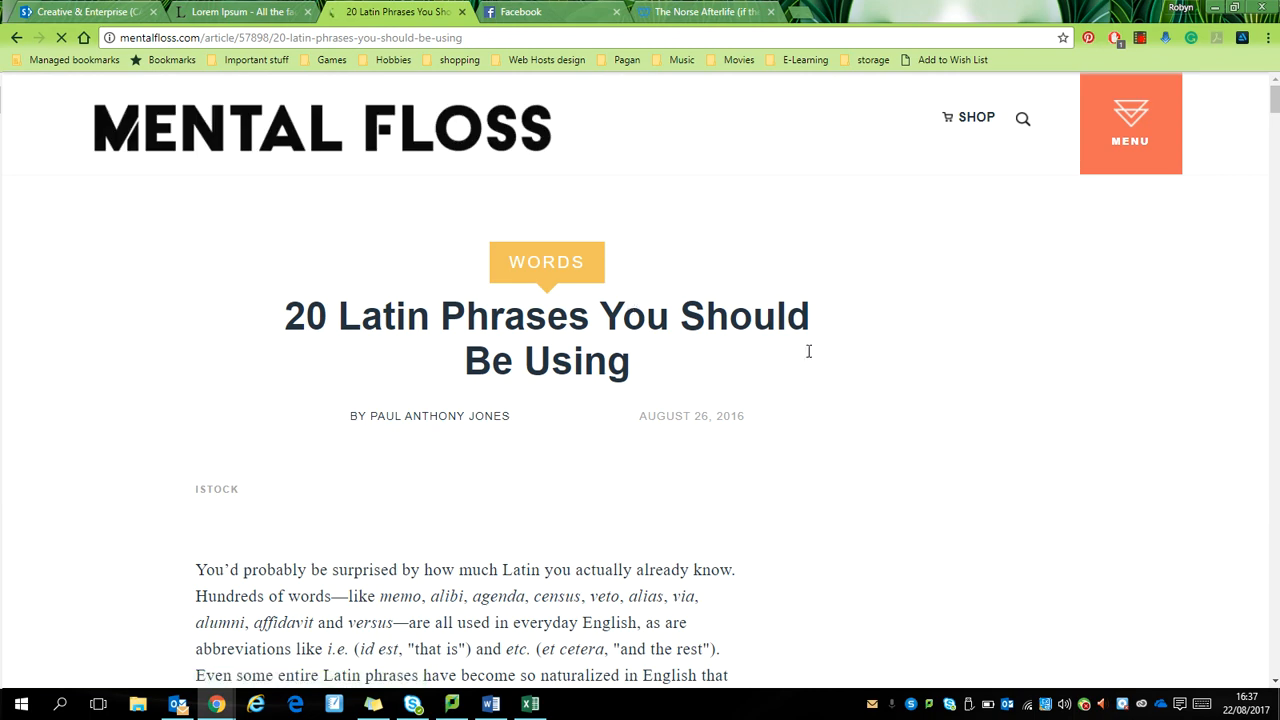
pyautogui.moveTo(1277, 105); pyautogui.dragTo(1275, 148)
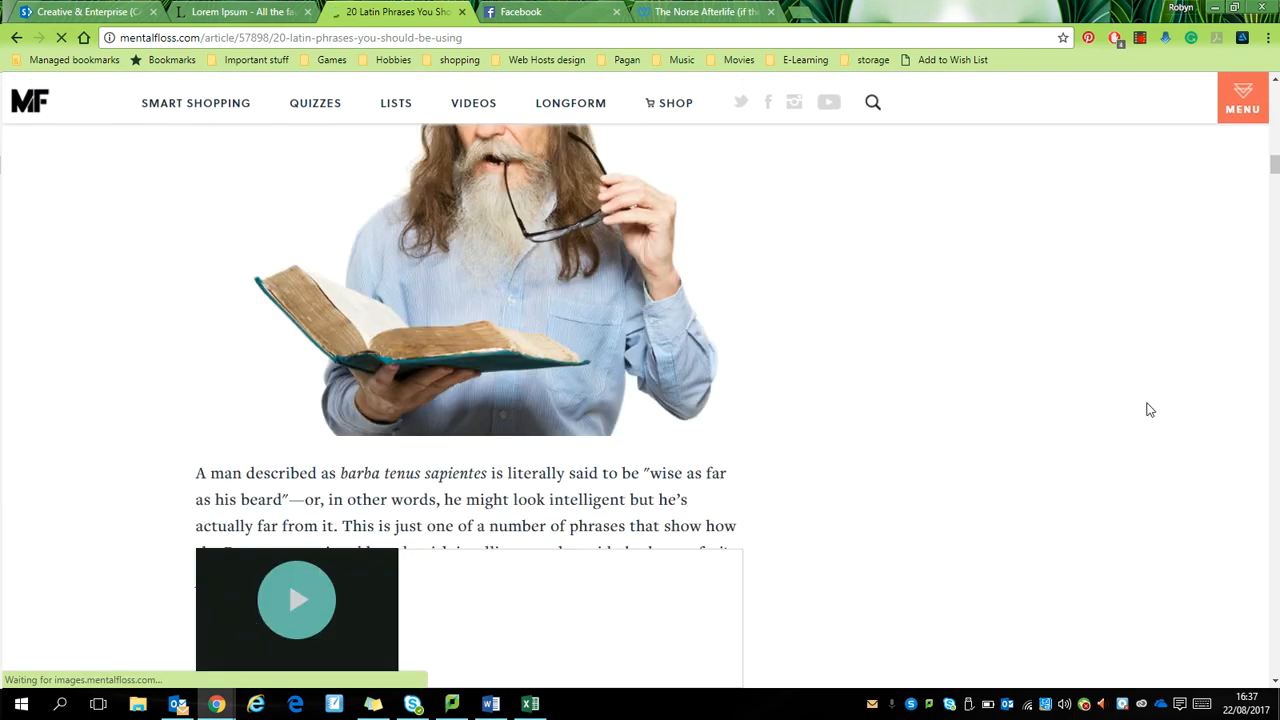
pyautogui.click(1274, 143)
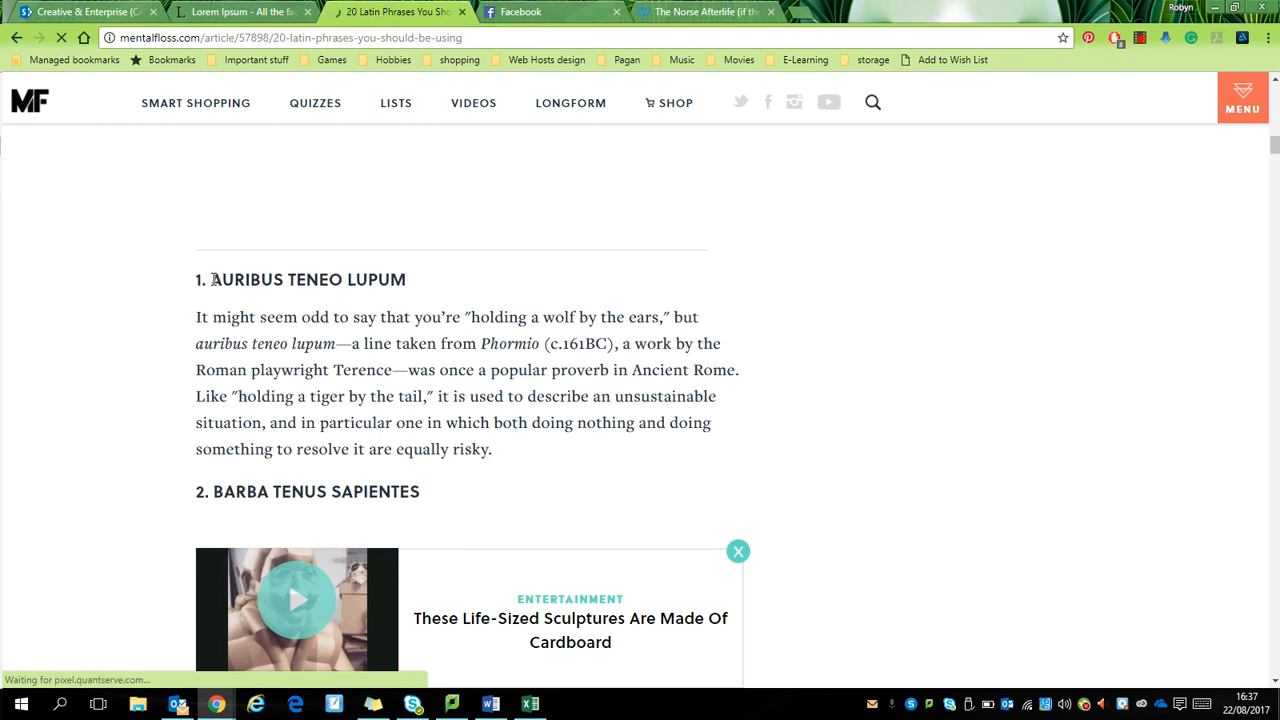
pyautogui.moveTo(212, 279); pyautogui.dragTo(491, 452)
pyautogui.hotkey('ctrl', 'c')
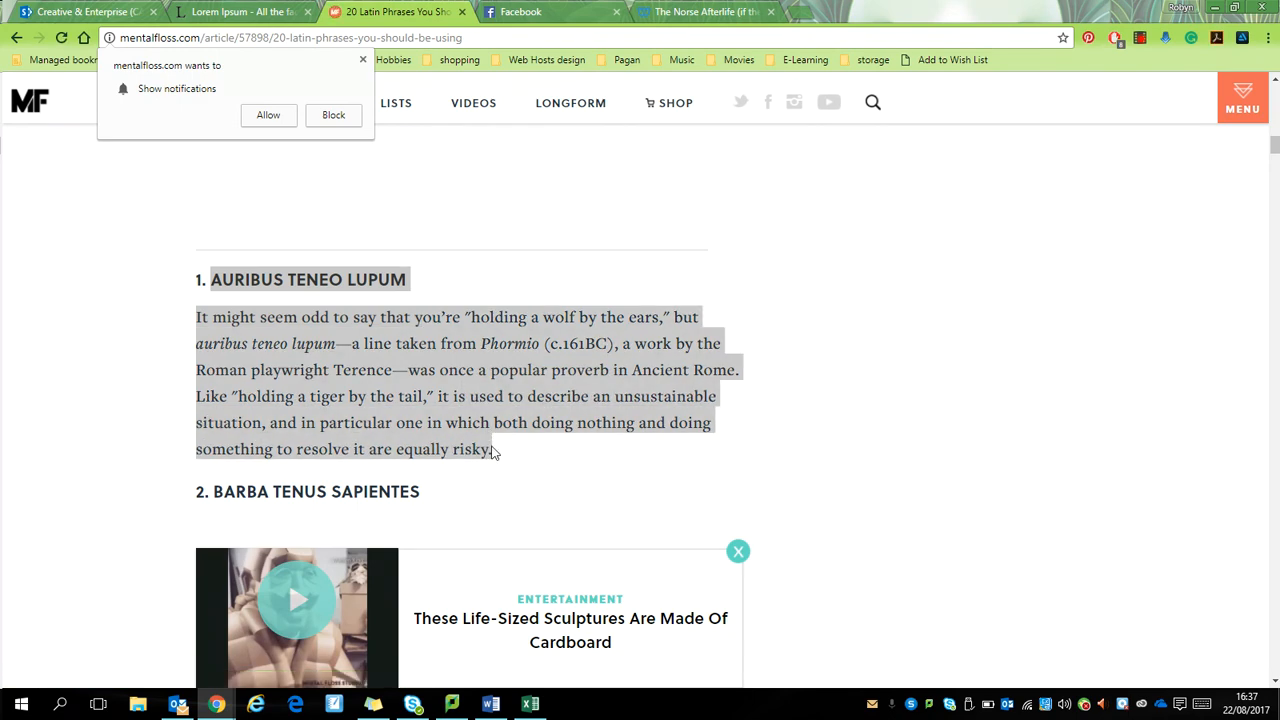
# Step: Return to Word, centre the middle empty line in the Latin Phrases section and enter an opening quotation mark
pyautogui.hotkey('alt', 'Tab')
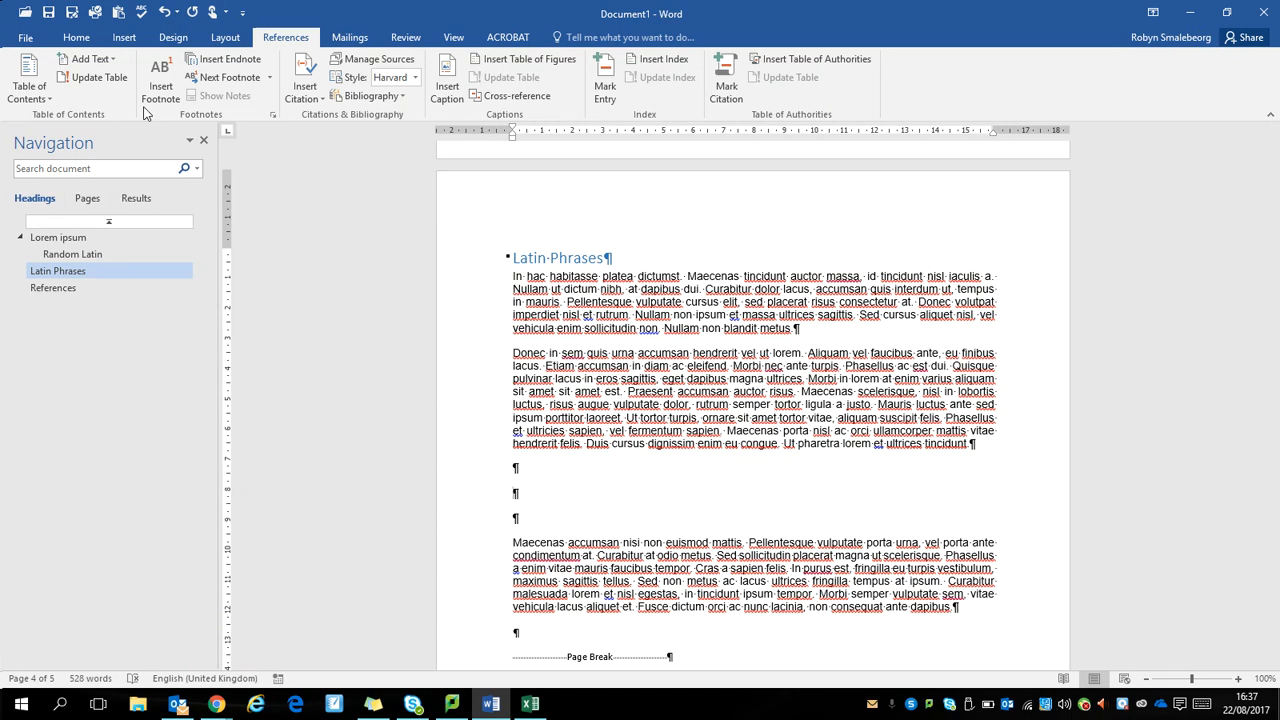
pyautogui.click(77, 38)
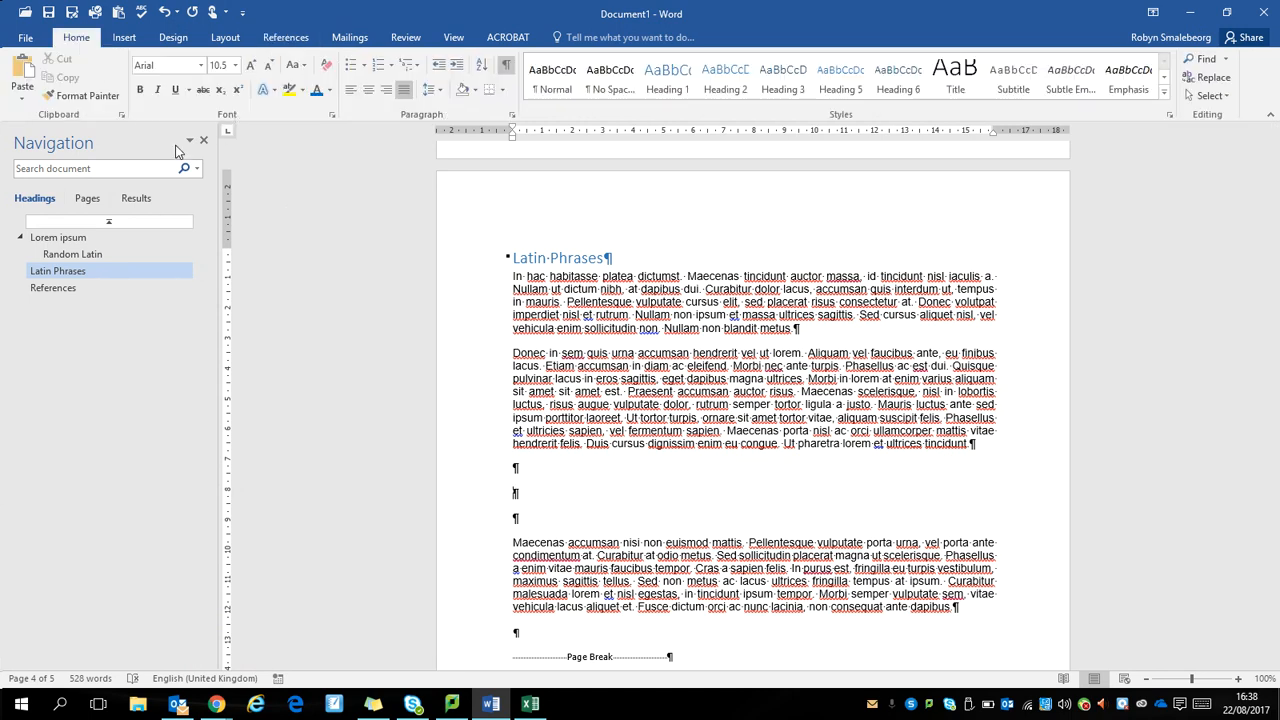
pyautogui.click(368, 90)
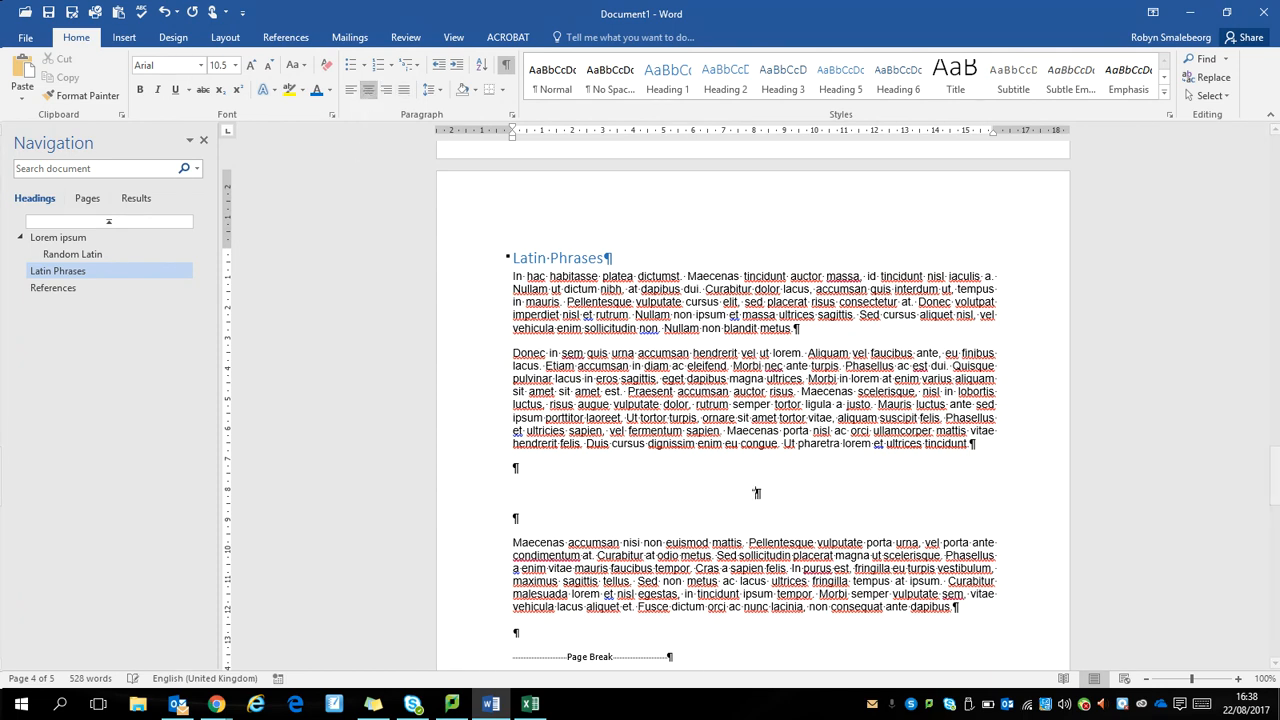
pyautogui.write('"')
# Step: Switch back to Chrome, block notifications from mentalfloss.com and copy the selected Auribus Teneo Lupum passage
pyautogui.write('http://www.inrebus.com/latinphrases_a.php')
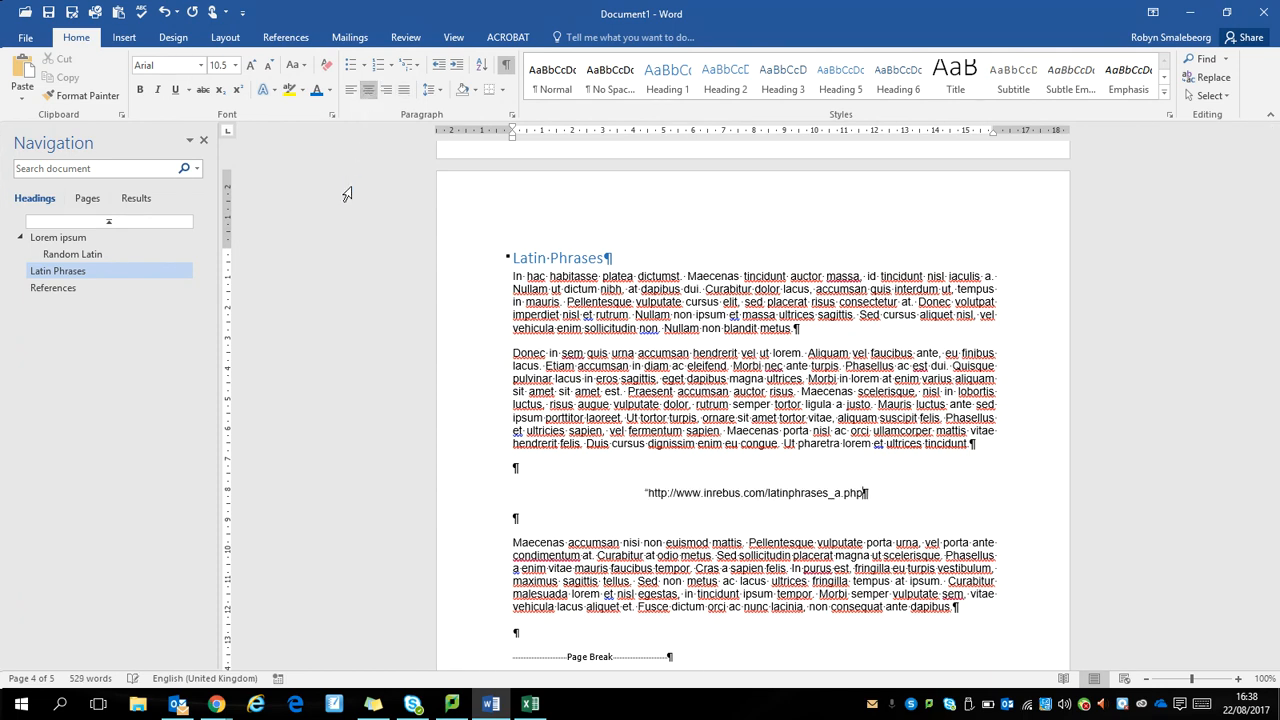
pyautogui.hotkey('alt', 'Tab')
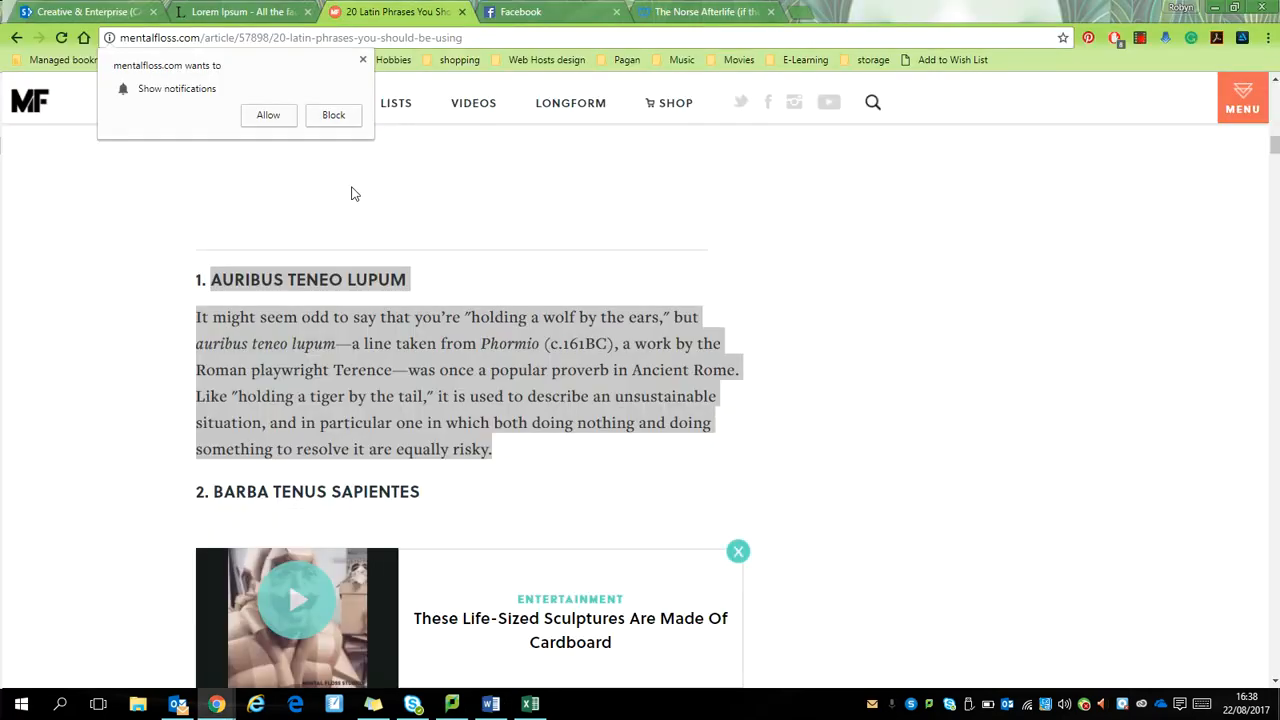
pyautogui.click(332, 116)
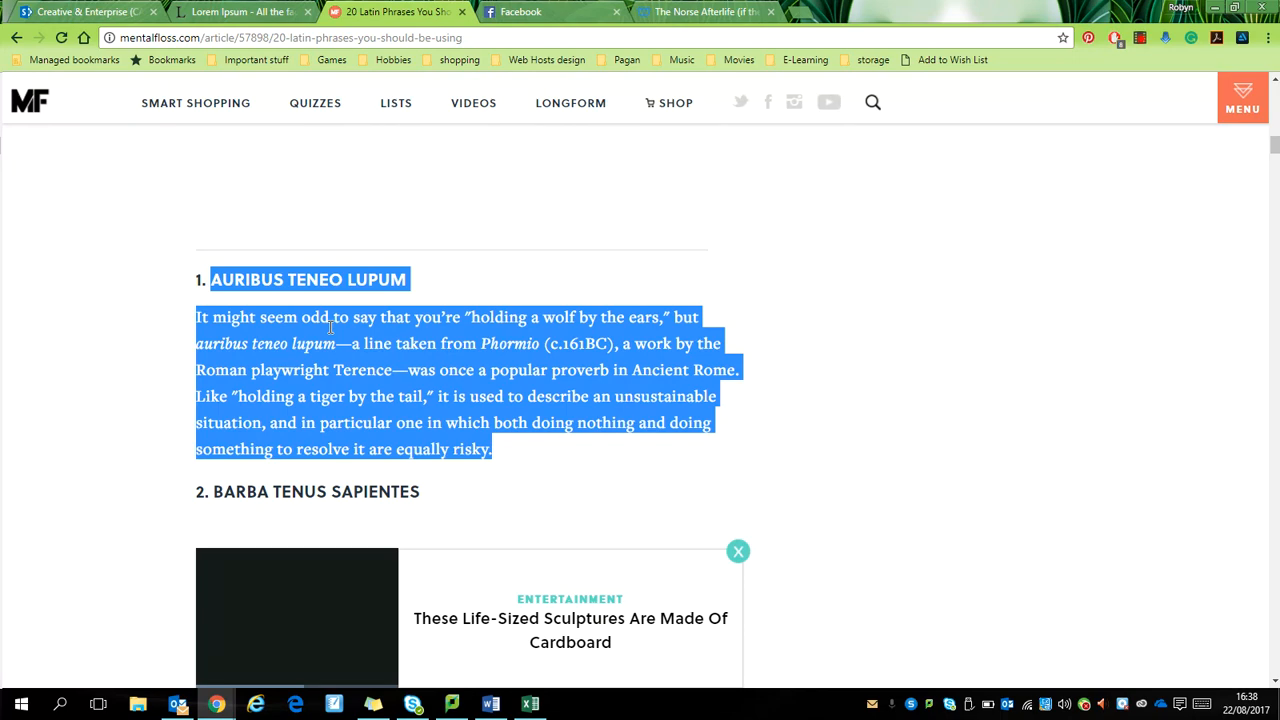
# Step: Switch to Word, paste the Auribus Teneo Lupum passage as text only after the opening quotation mark and add a closing quotation mark
pyautogui.hotkey('alt', 'Tab')
pyautogui.hotkey('ctrl', 'v')
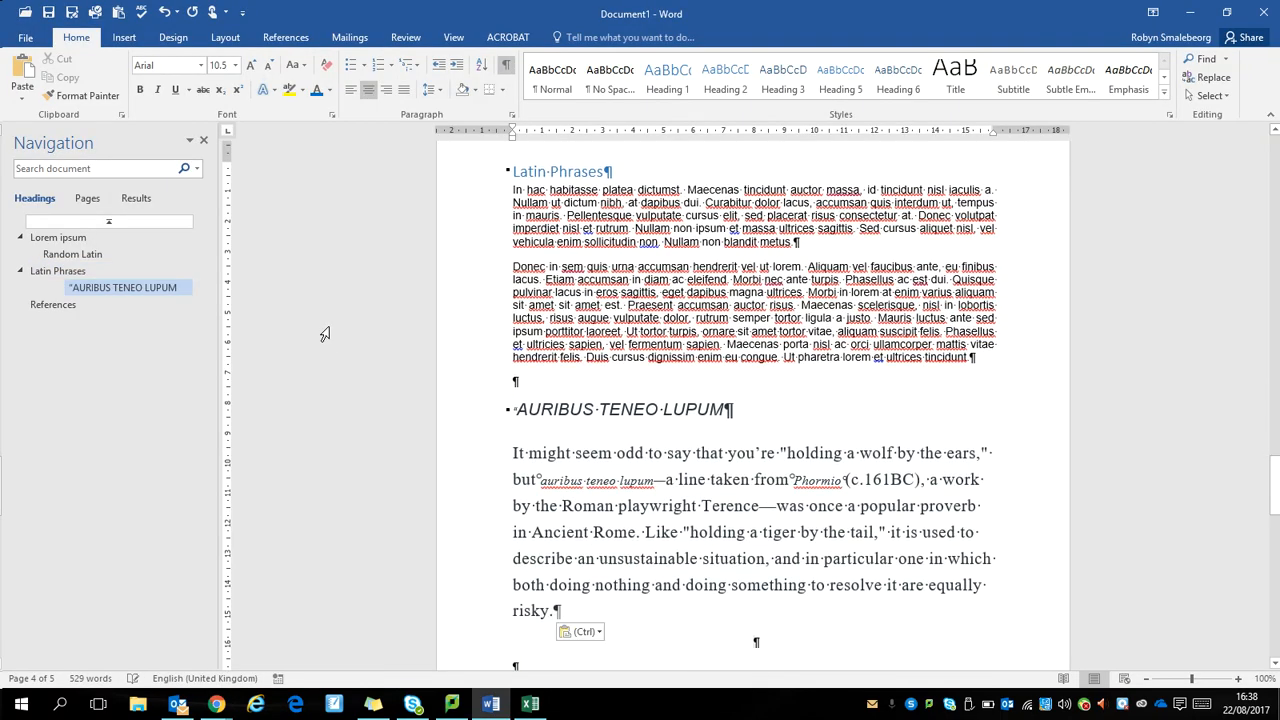
pyautogui.hotkey('ctrl', 'z')
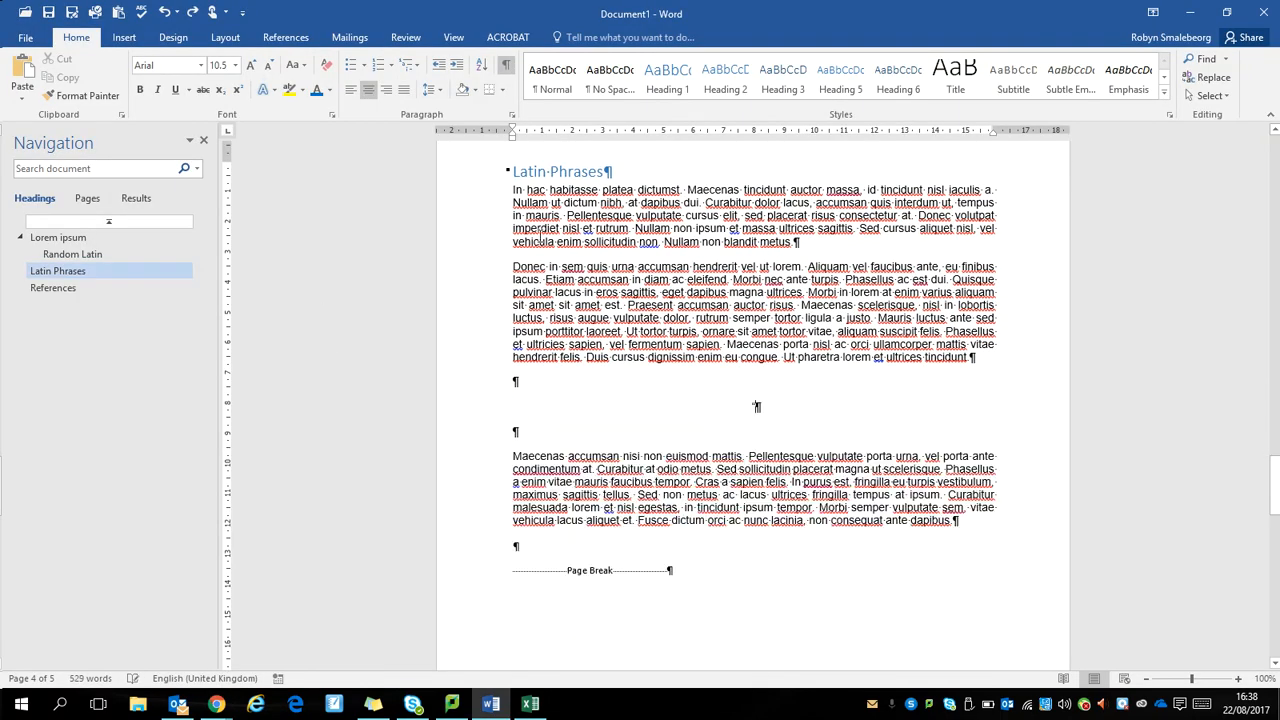
pyautogui.rightClick(789, 411)
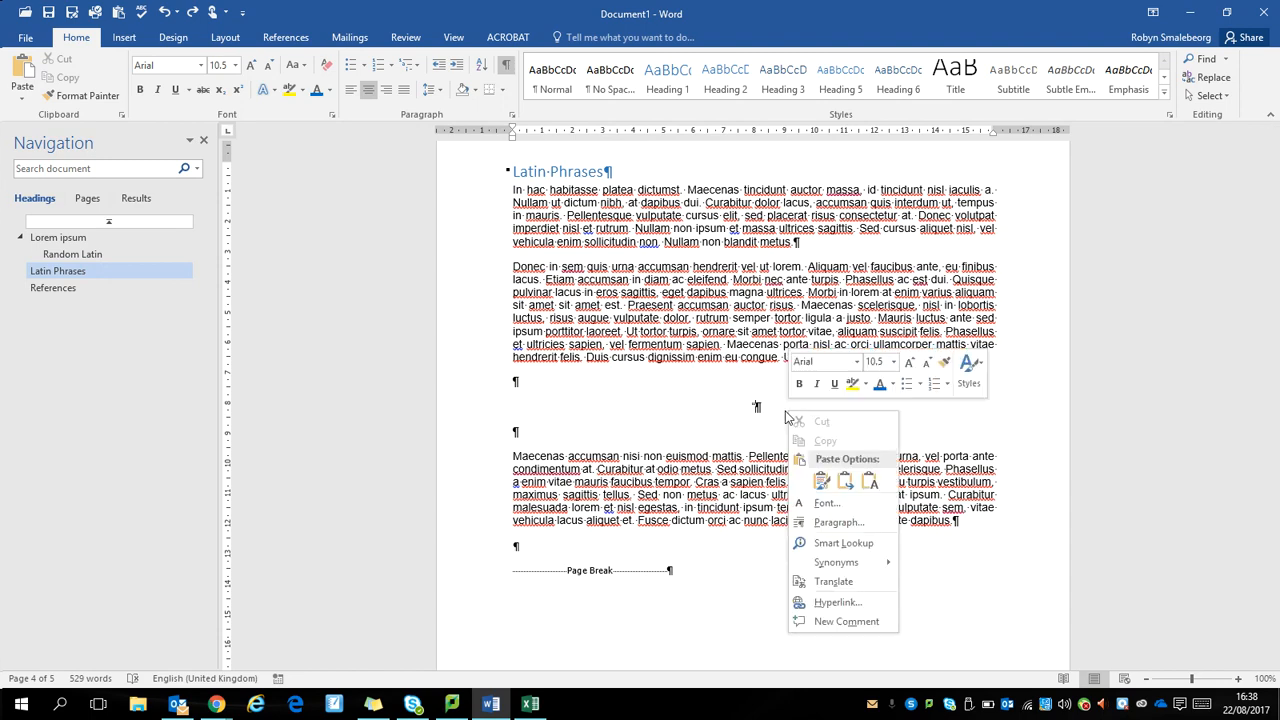
pyautogui.click(866, 484)
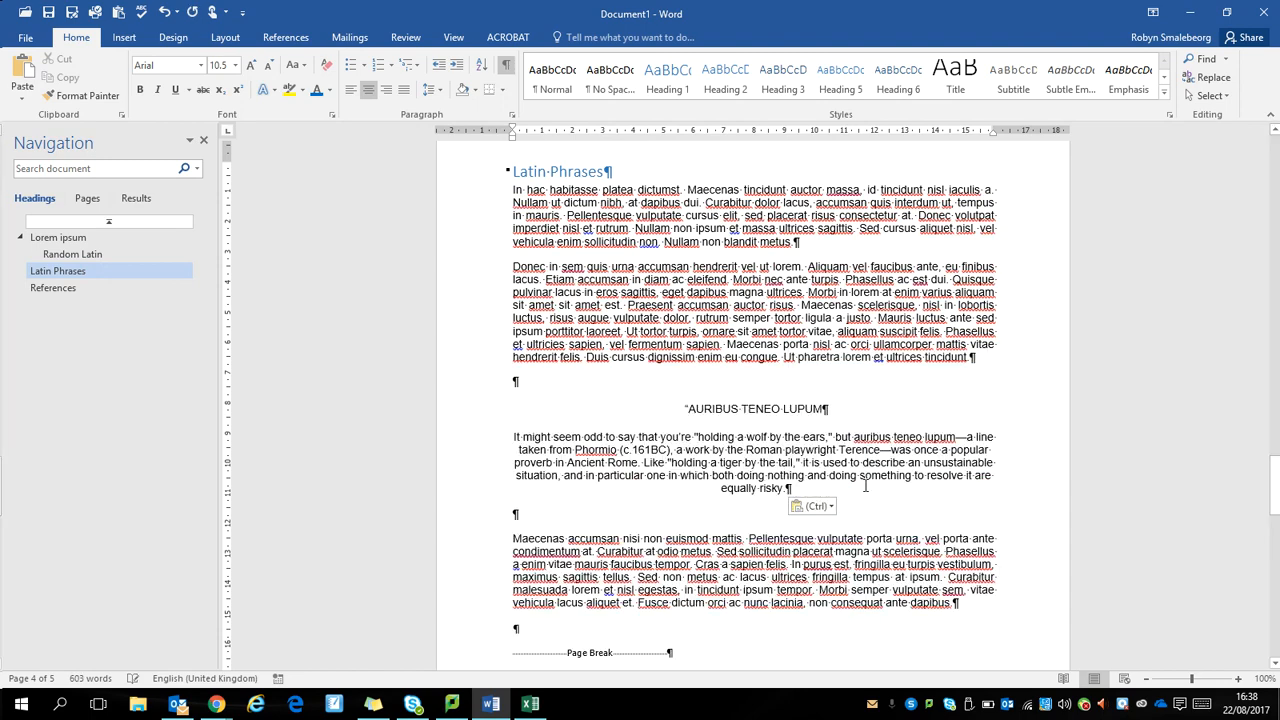
pyautogui.write('"')
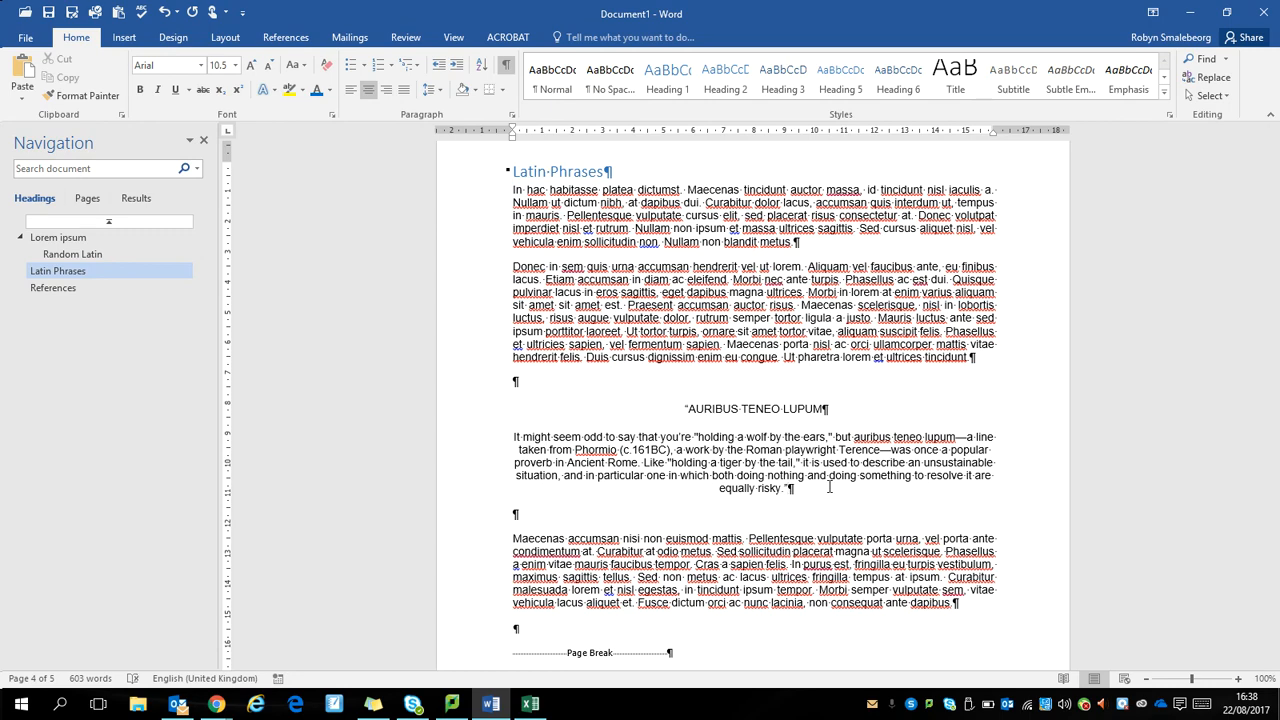
# Step: Add a line below the Auribus Teneo Lupum quotation and start a new web site source for its citation
pyautogui.press('Return')
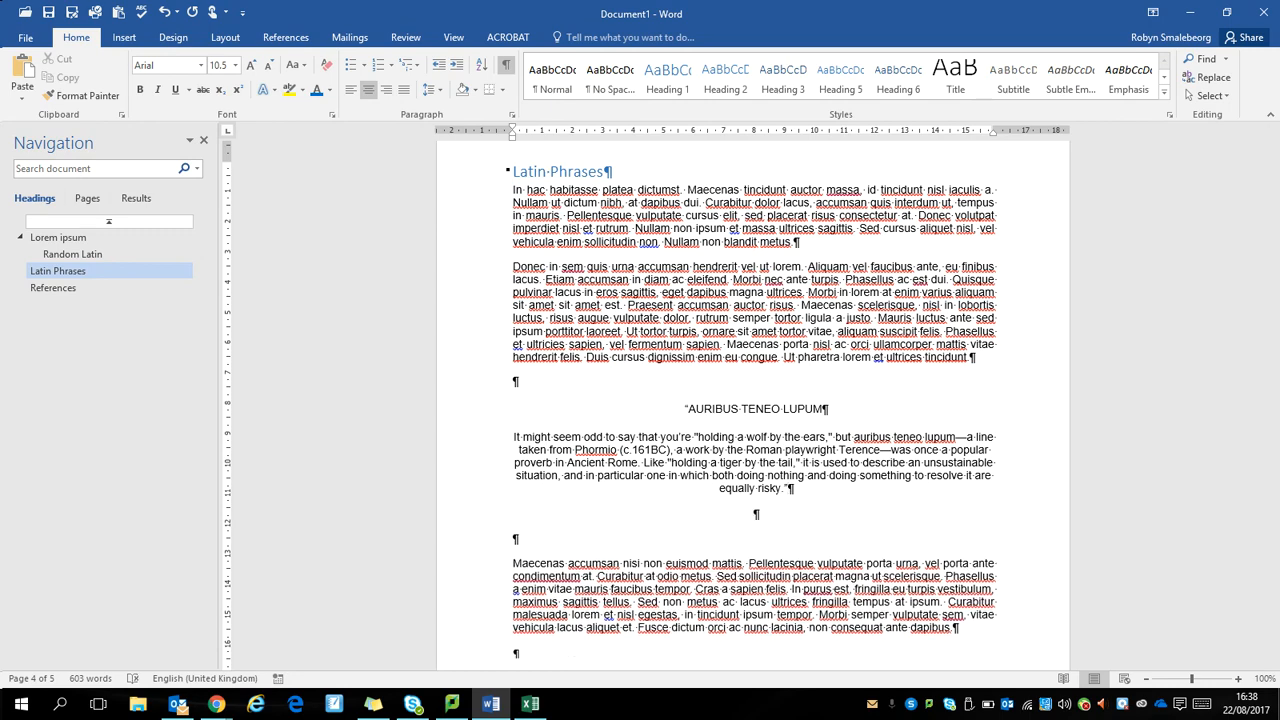
pyautogui.click(292, 38)
pyautogui.click(305, 88)
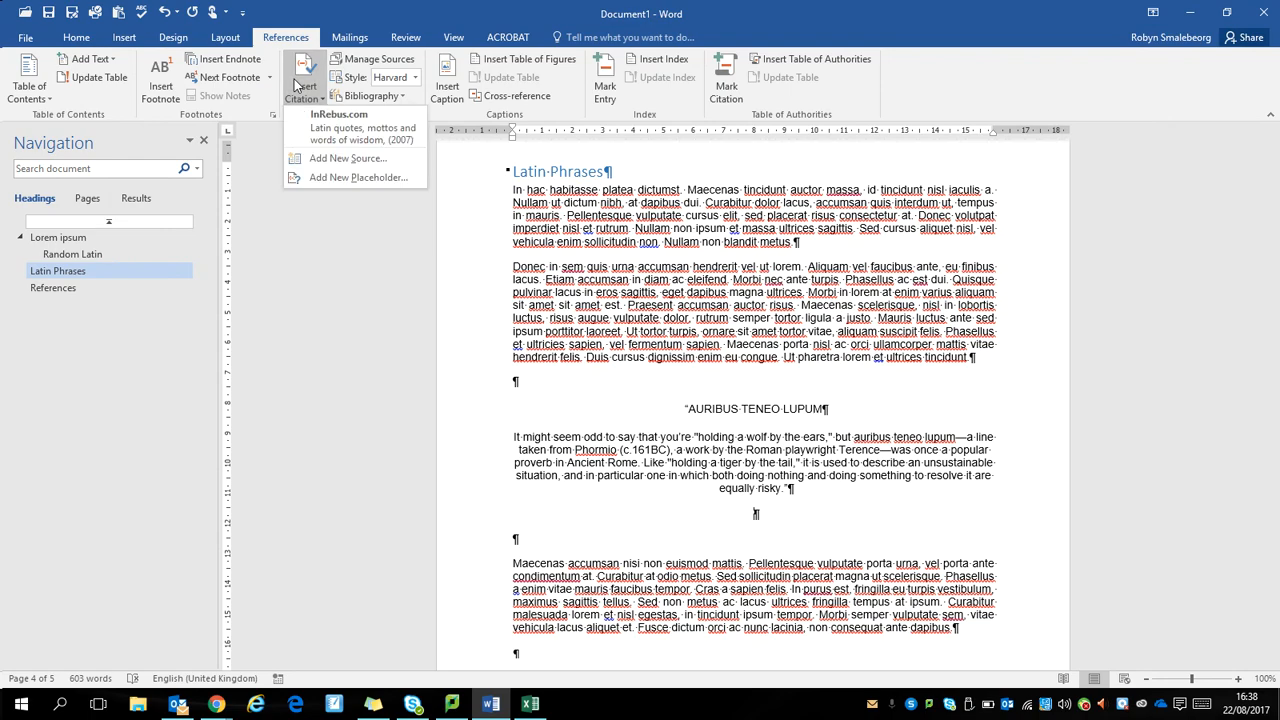
pyautogui.click(322, 160)
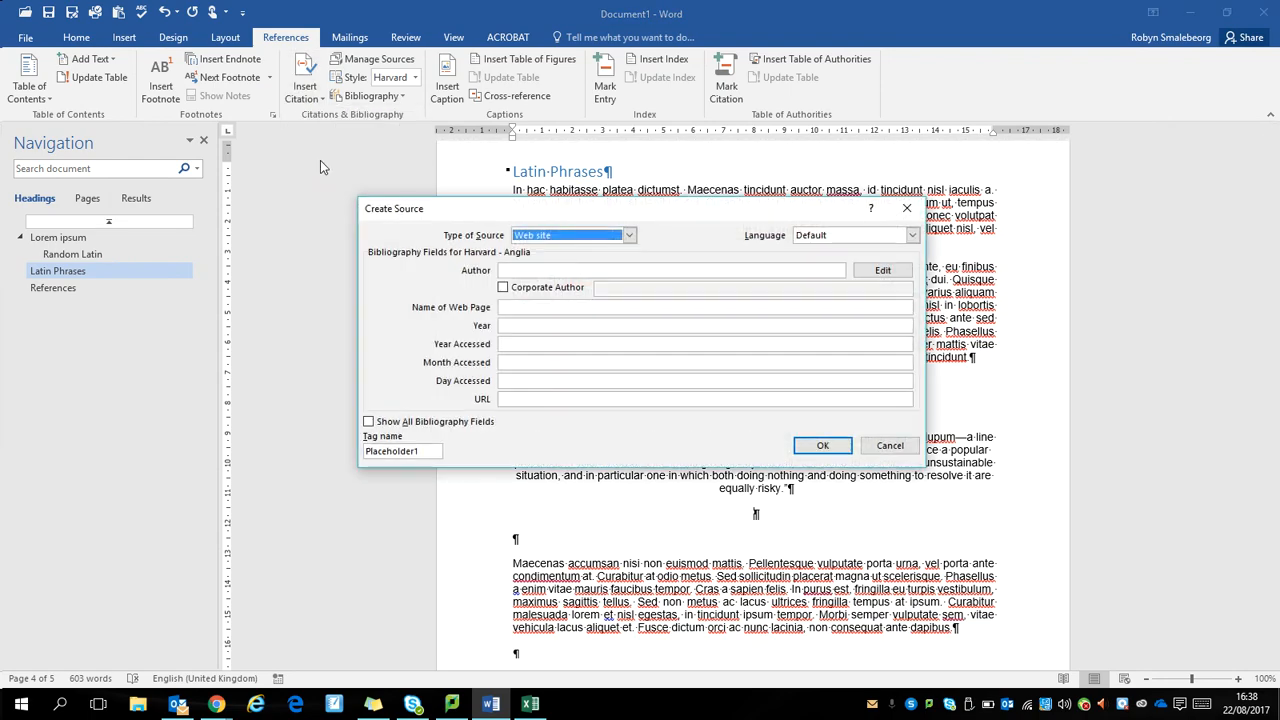
# Step: Switch to Chrome, close the newsletter pop-up and copy the author's name from the head of the Latin phrases article
pyautogui.hotkey('alt', 'Tab')
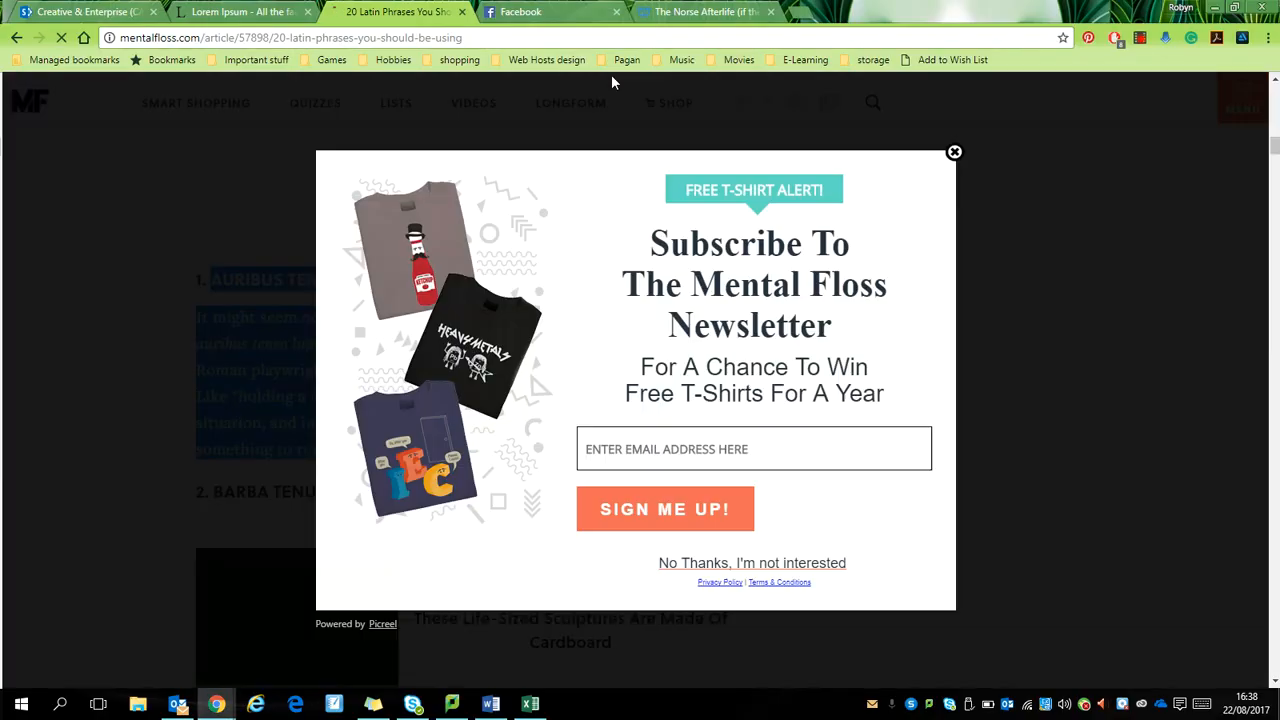
pyautogui.click(955, 151)
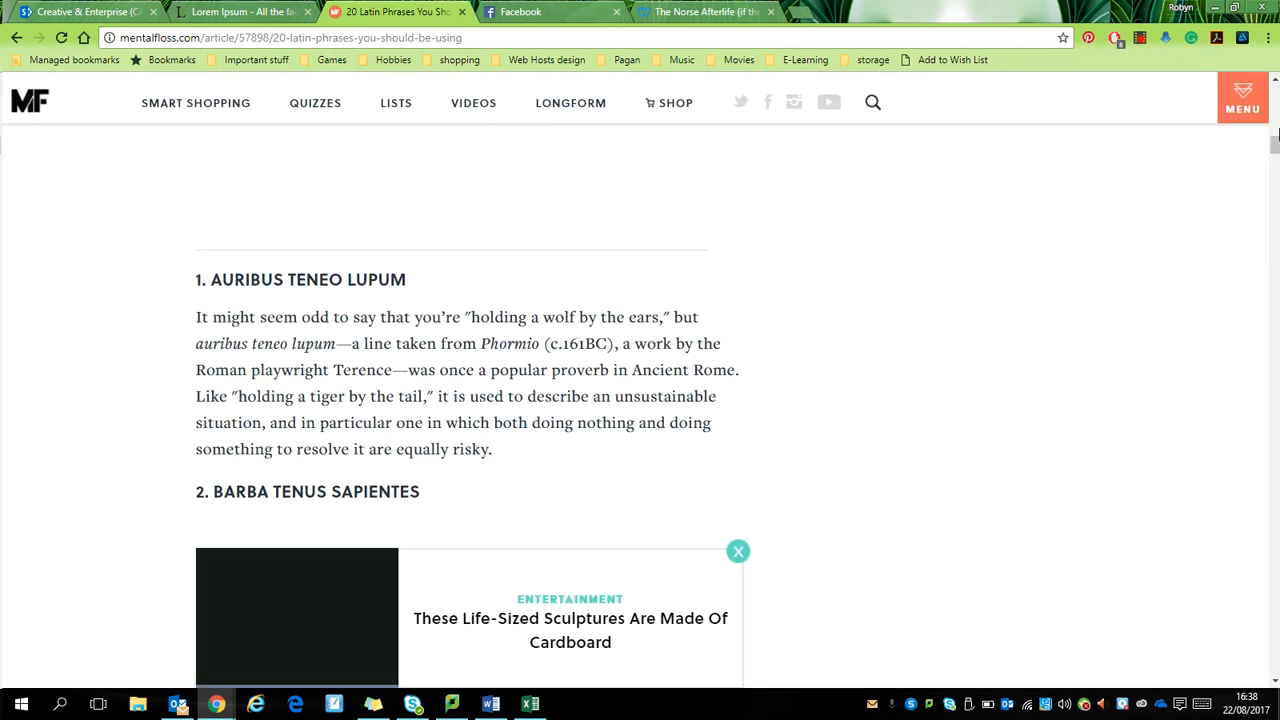
pyautogui.moveTo(1275, 147); pyautogui.dragTo(1274, 621)
pyautogui.click(738, 551)
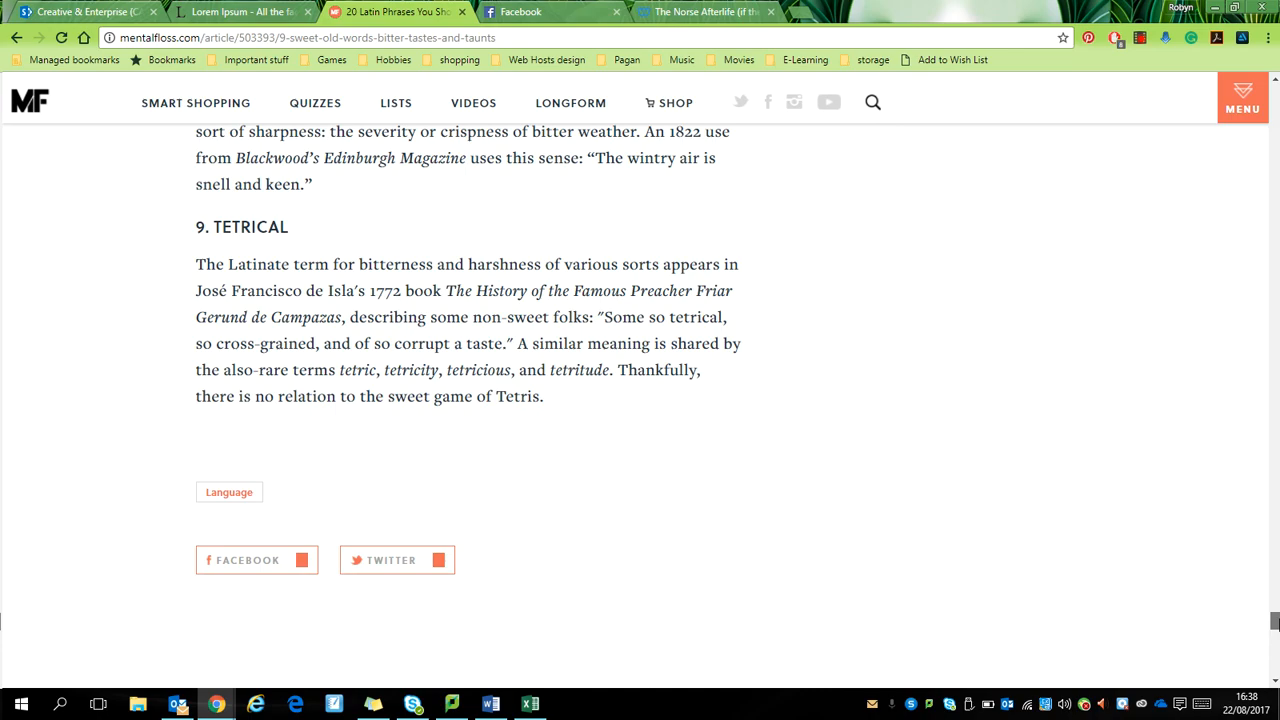
pyautogui.moveTo(1274, 621); pyautogui.dragTo(1274, 92)
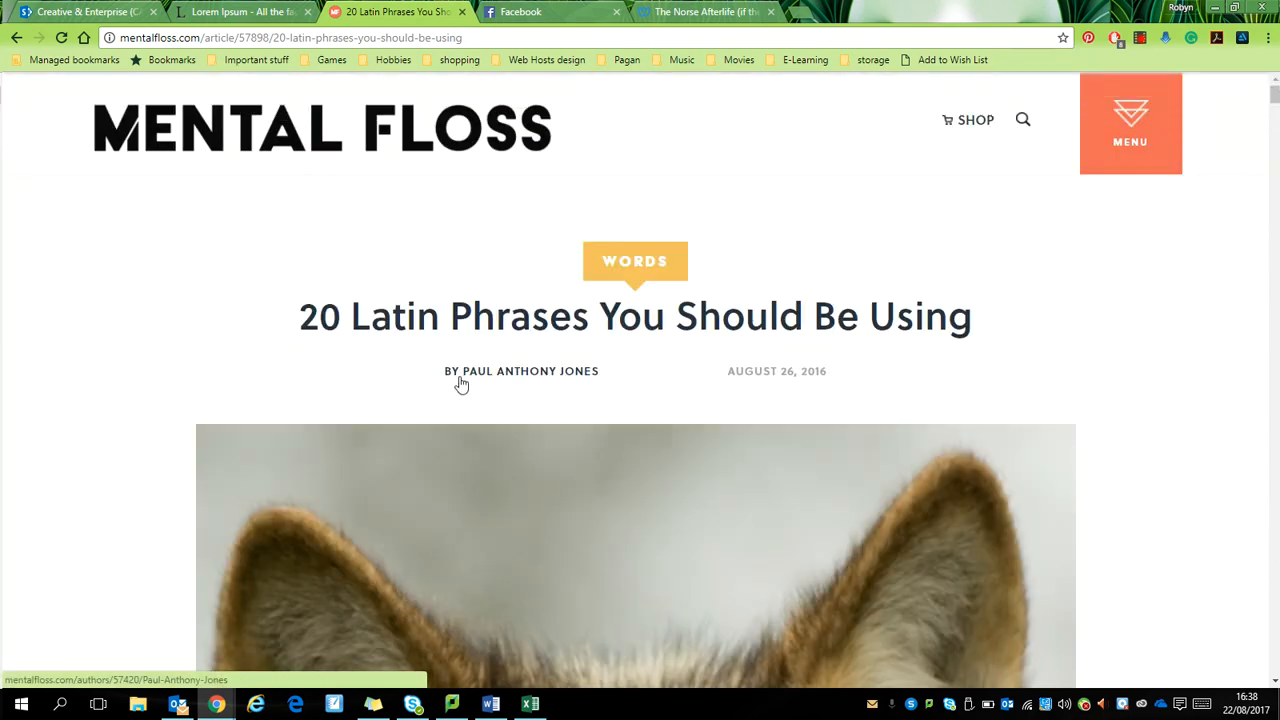
pyautogui.moveTo(605, 374); pyautogui.dragTo(462, 383)
pyautogui.hotkey('ctrl', 'c')
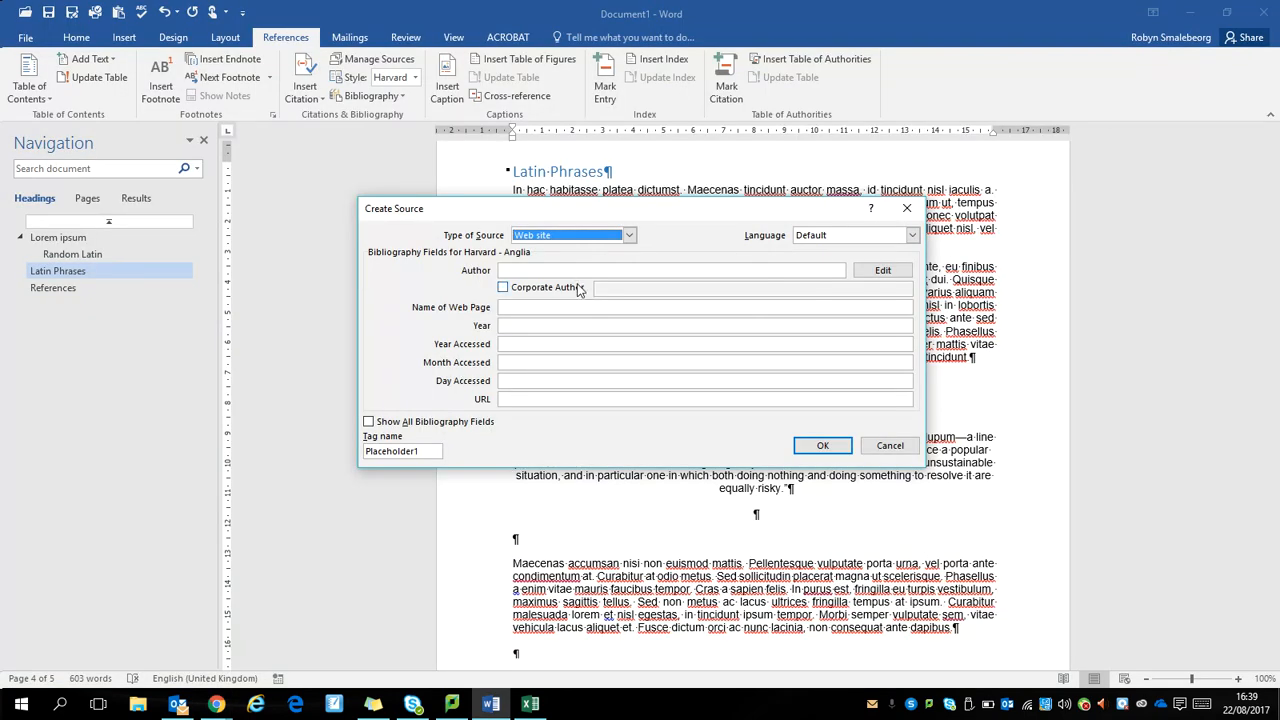
# Step: Paste the author's name into the source in Word, and copy "20 Latin Phrases You Should Be Using" from Chrome as its web page name
pyautogui.click(576, 271)
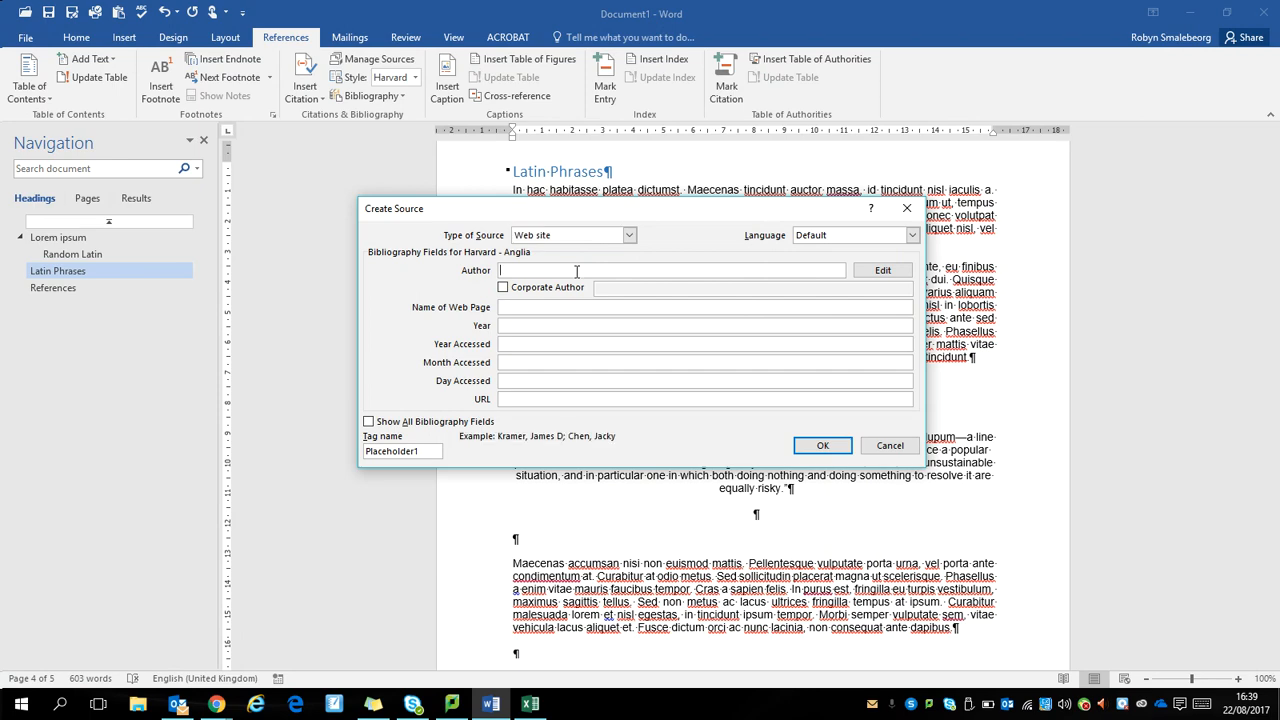
pyautogui.hotkey('ctrl', 'v')
pyautogui.hotkey('alt', 'Tab')
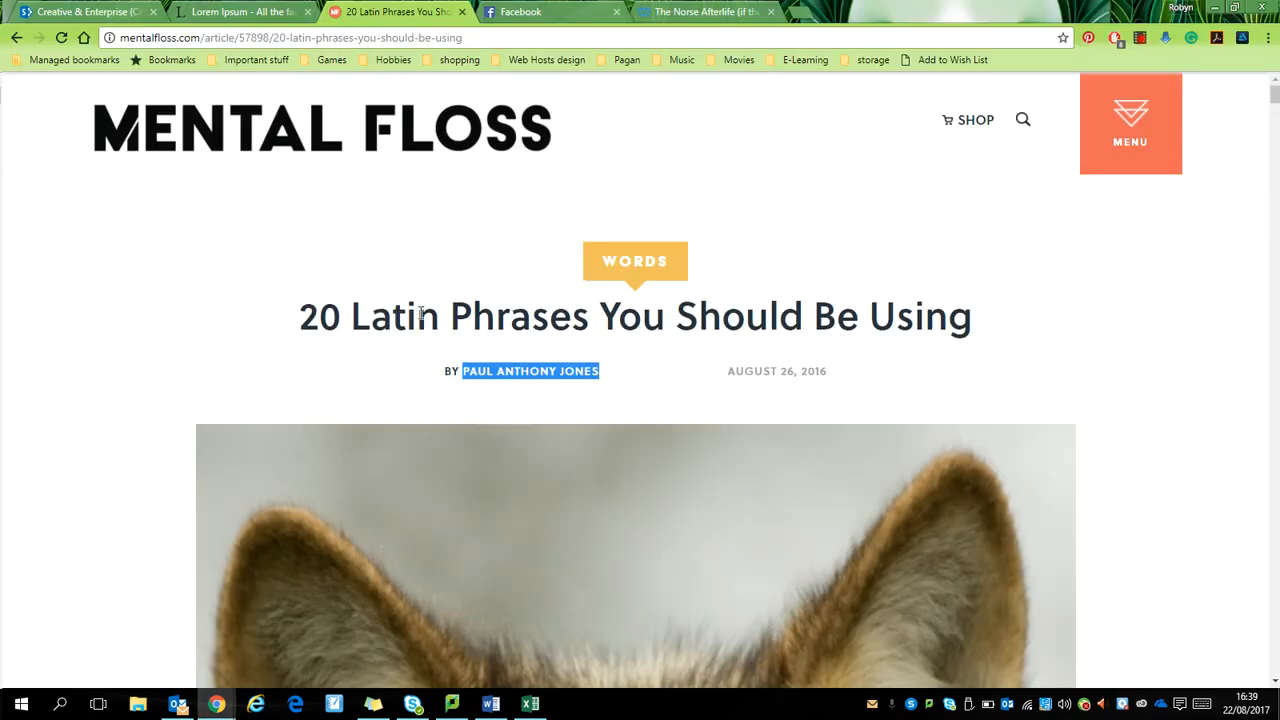
pyautogui.moveTo(300, 318); pyautogui.dragTo(968, 322)
pyautogui.hotkey('ctrl', 'c')
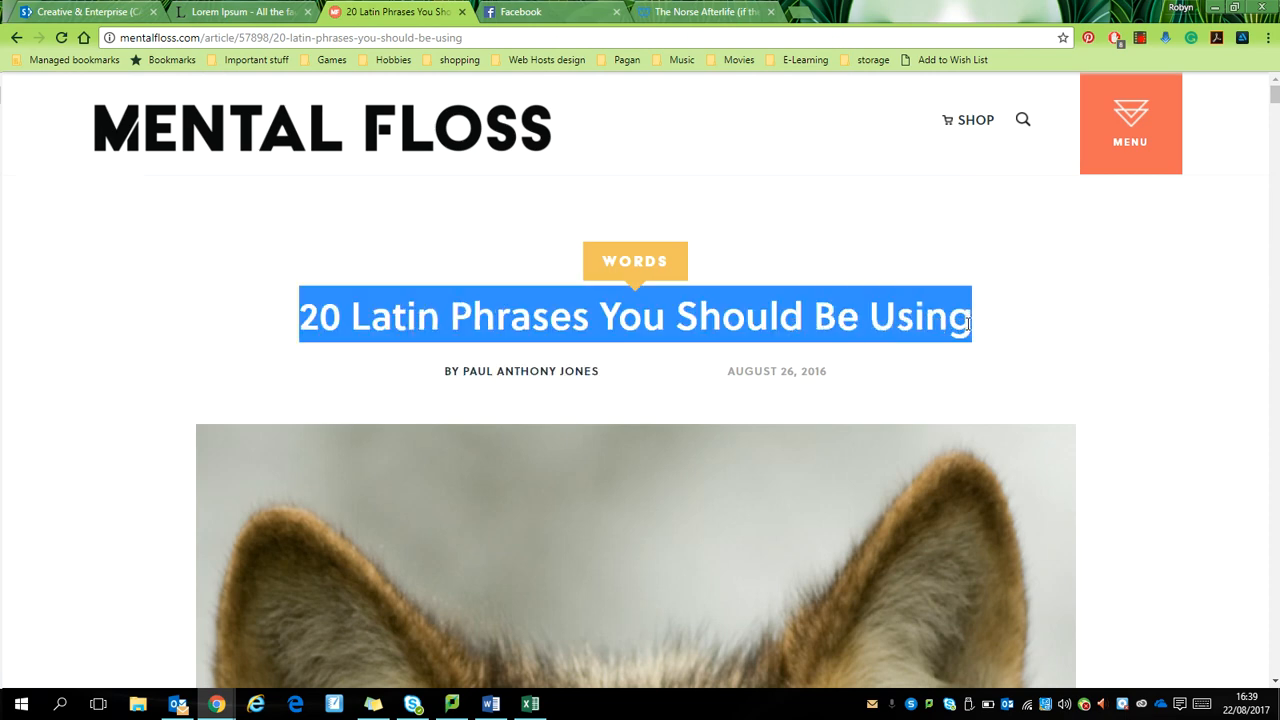
pyautogui.hotkey('alt', 'Tab')
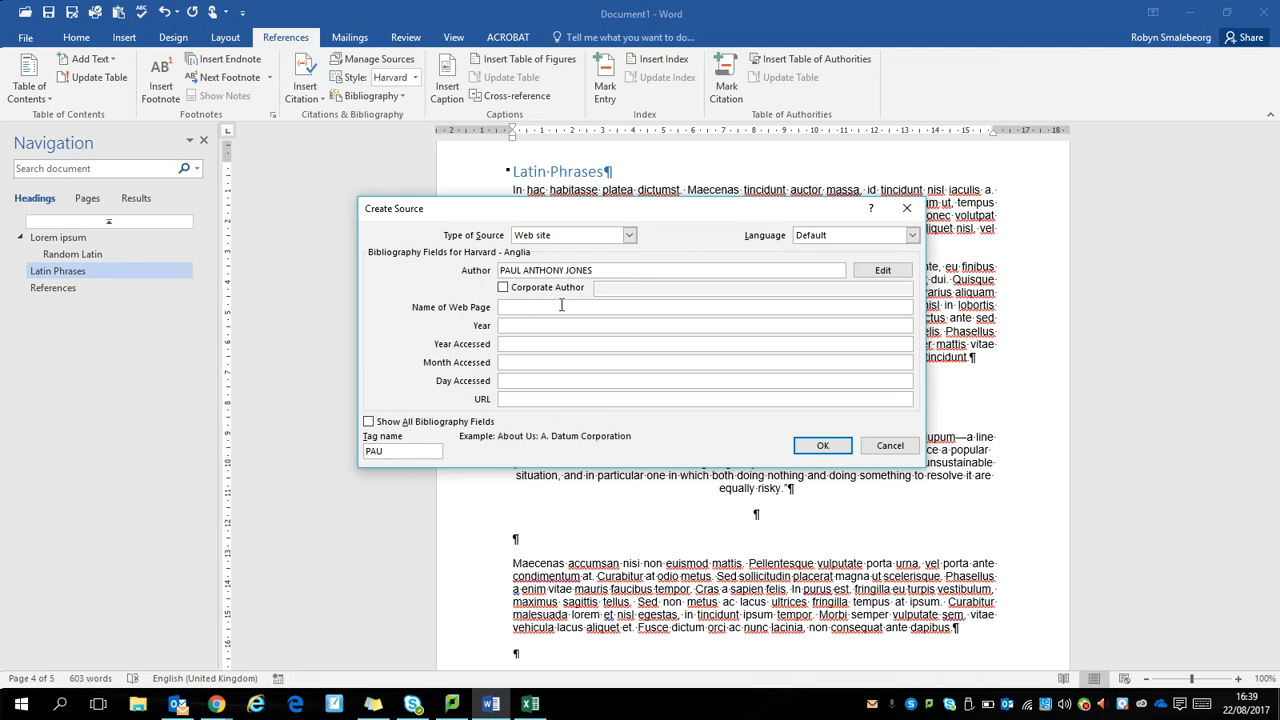
pyautogui.hotkey('ctrl', 'v')
# Step: Check the article's date in Chrome, and in Word set the source's year to 2016 and its access date to 2017, 08, 22
pyautogui.hotkey('alt', 'Tab')
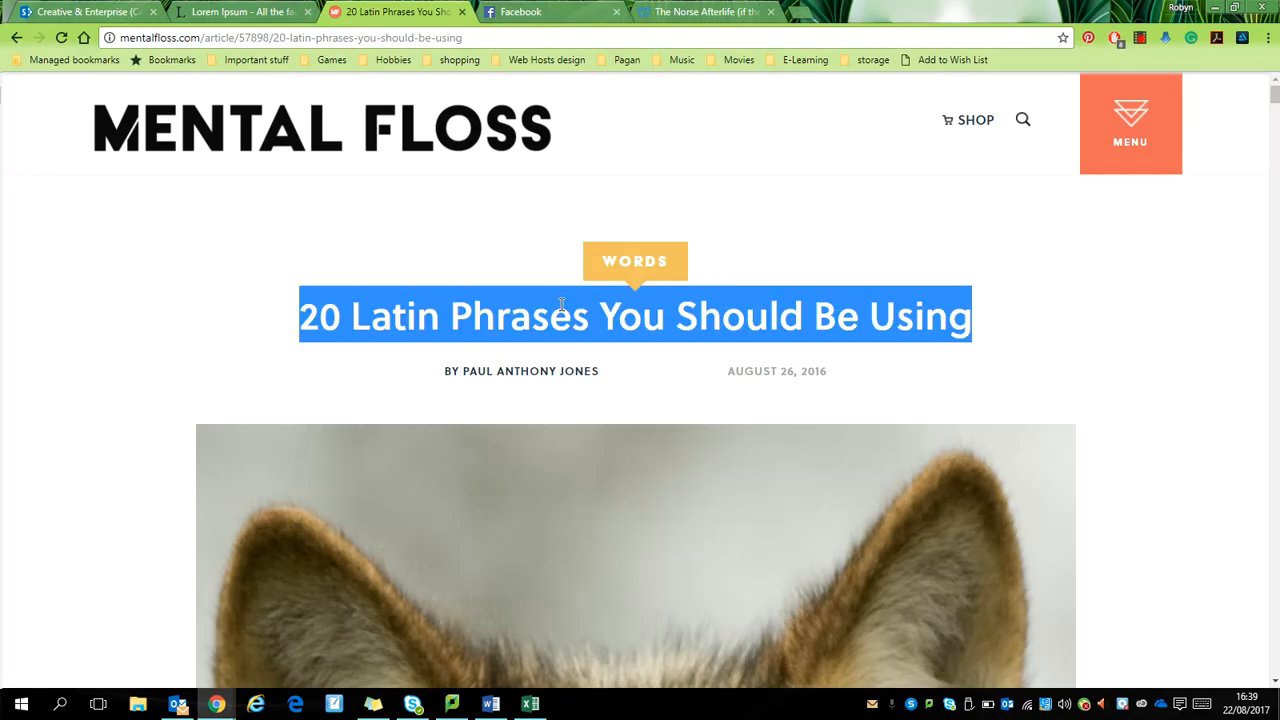
pyautogui.hotkey('alt', 'Tab')
pyautogui.click(552, 325)
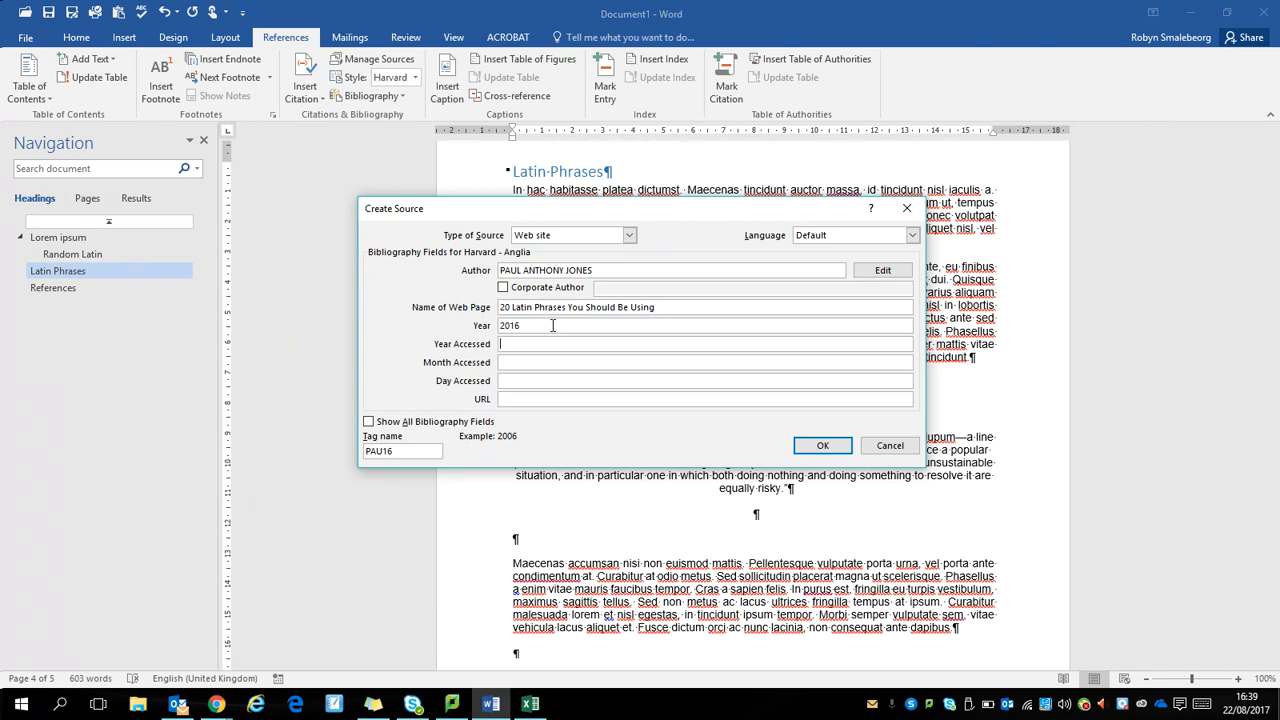
pyautogui.press('Tab')
pyautogui.press('Tab')
pyautogui.write('2')
pyautogui.press('Tab')
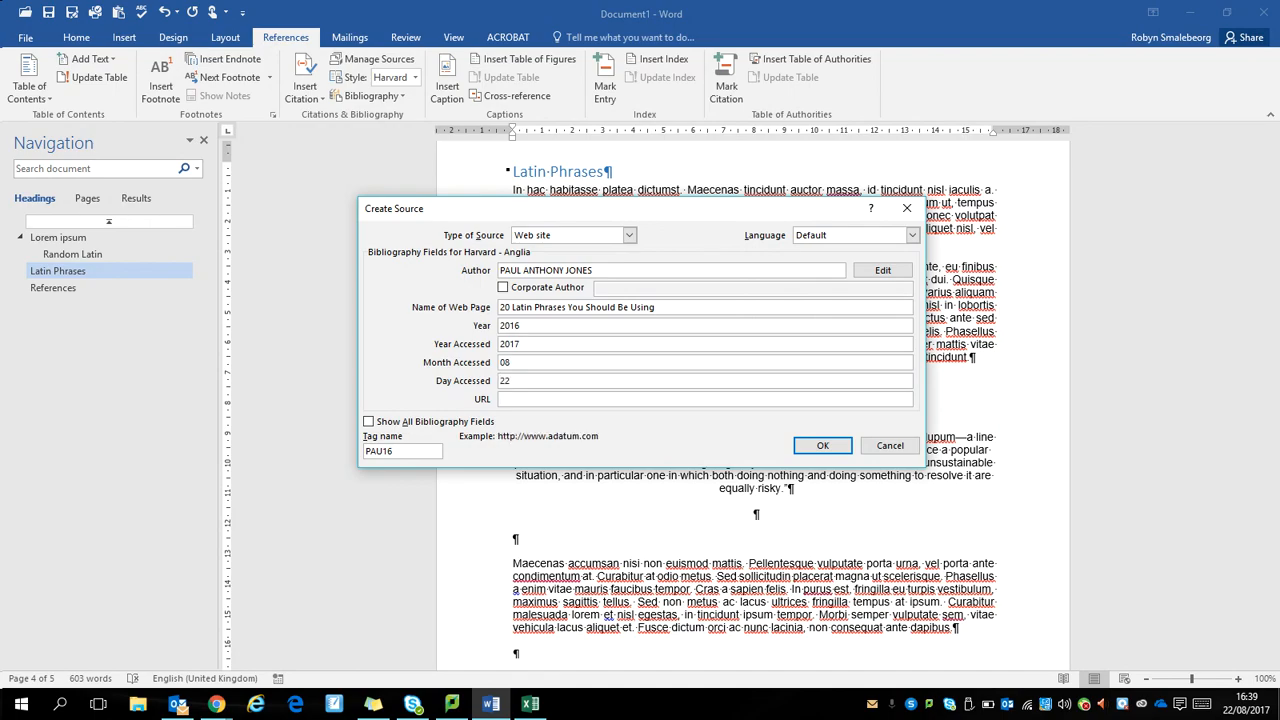
# Step: Copy the article's web address from Chrome into the source's URL in Word and insert the citation
pyautogui.hotkey('alt', 'Tab')
pyautogui.click(265, 37)
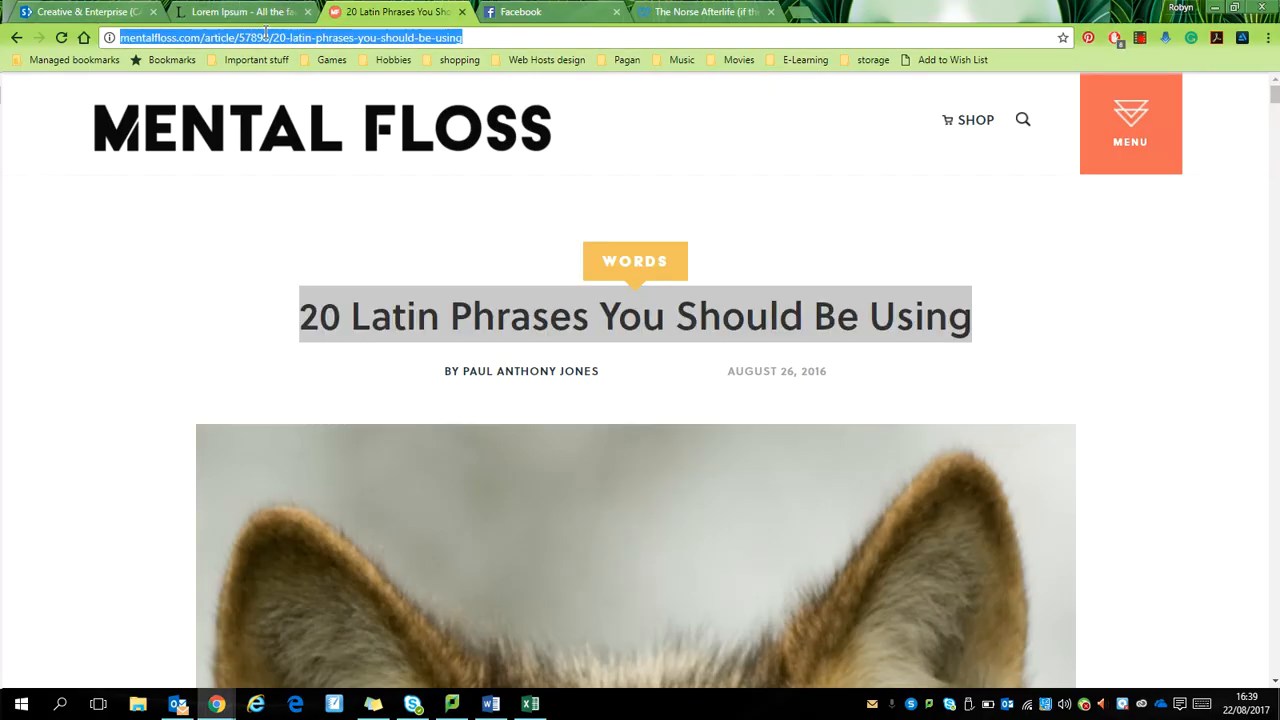
pyautogui.hotkey('alt', 'Tab')
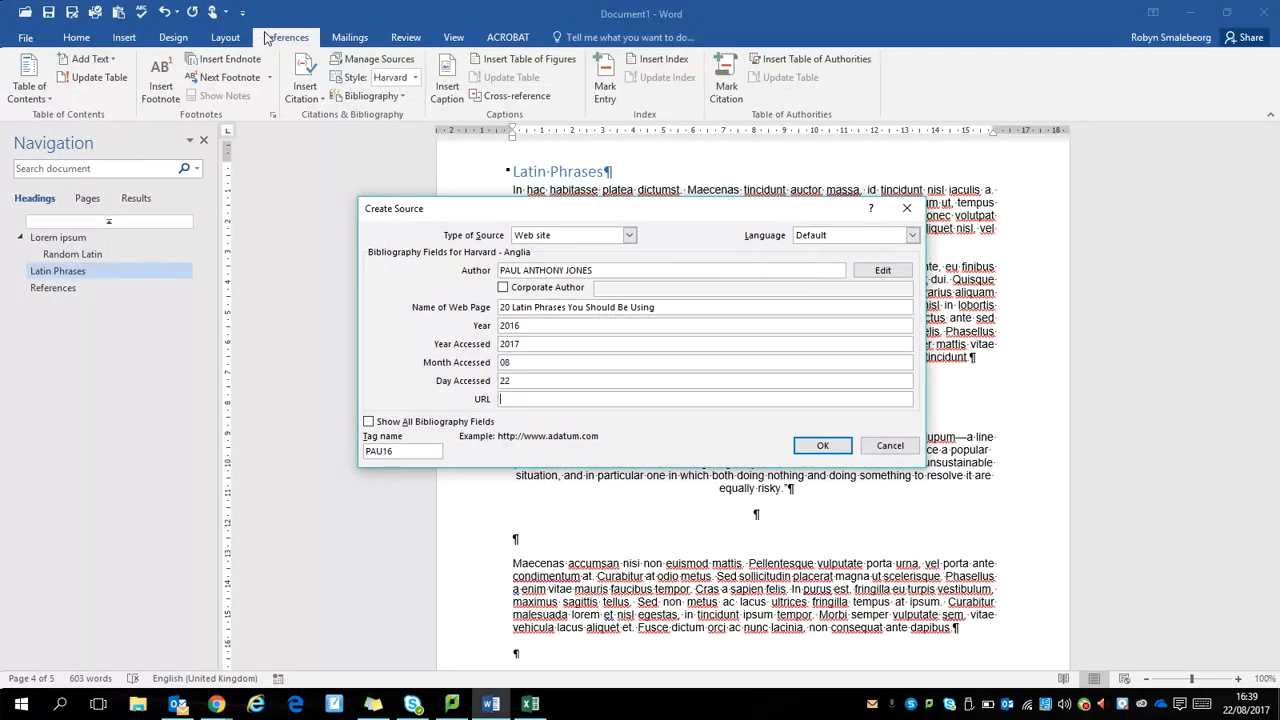
pyautogui.write('http://mentalfloss.com/article/57898/20-latin-phrases-you-should-be-using')
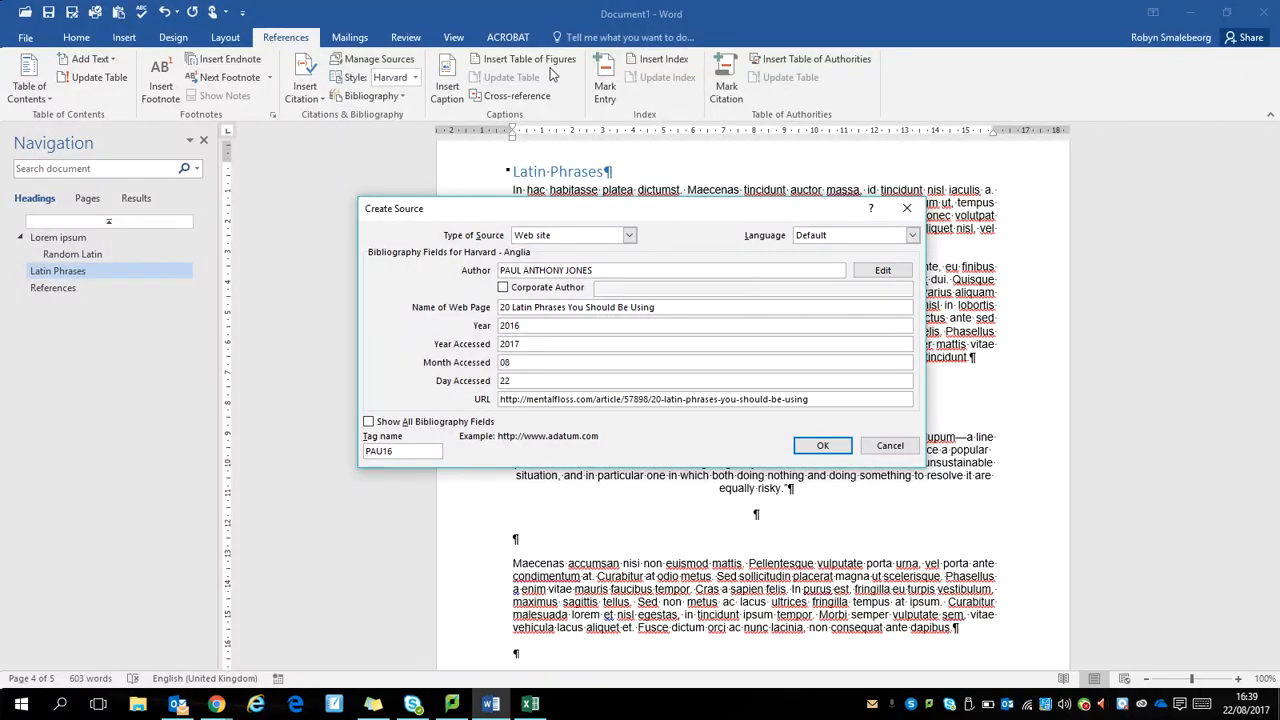
pyautogui.click(821, 446)
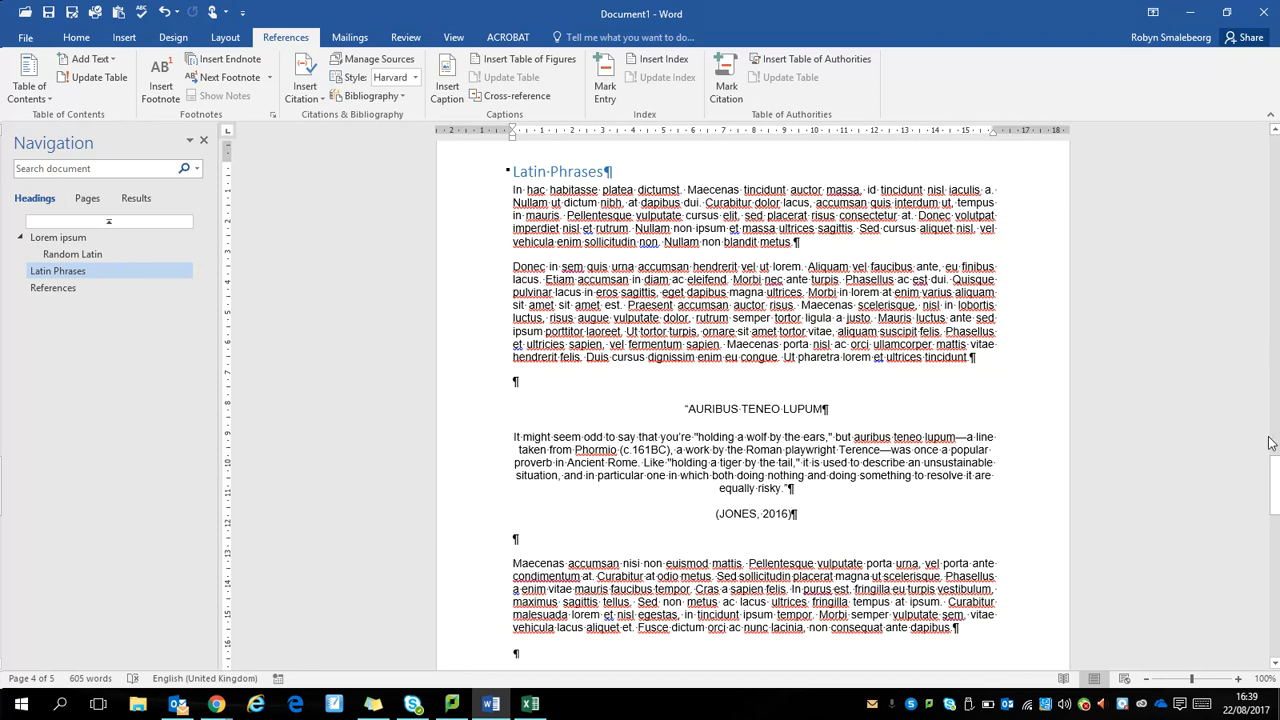
# Step: Add an empty line below the References heading on the last page and insert the built-in References bibliography there
pyautogui.moveTo(1275, 472); pyautogui.dragTo(1274, 503)
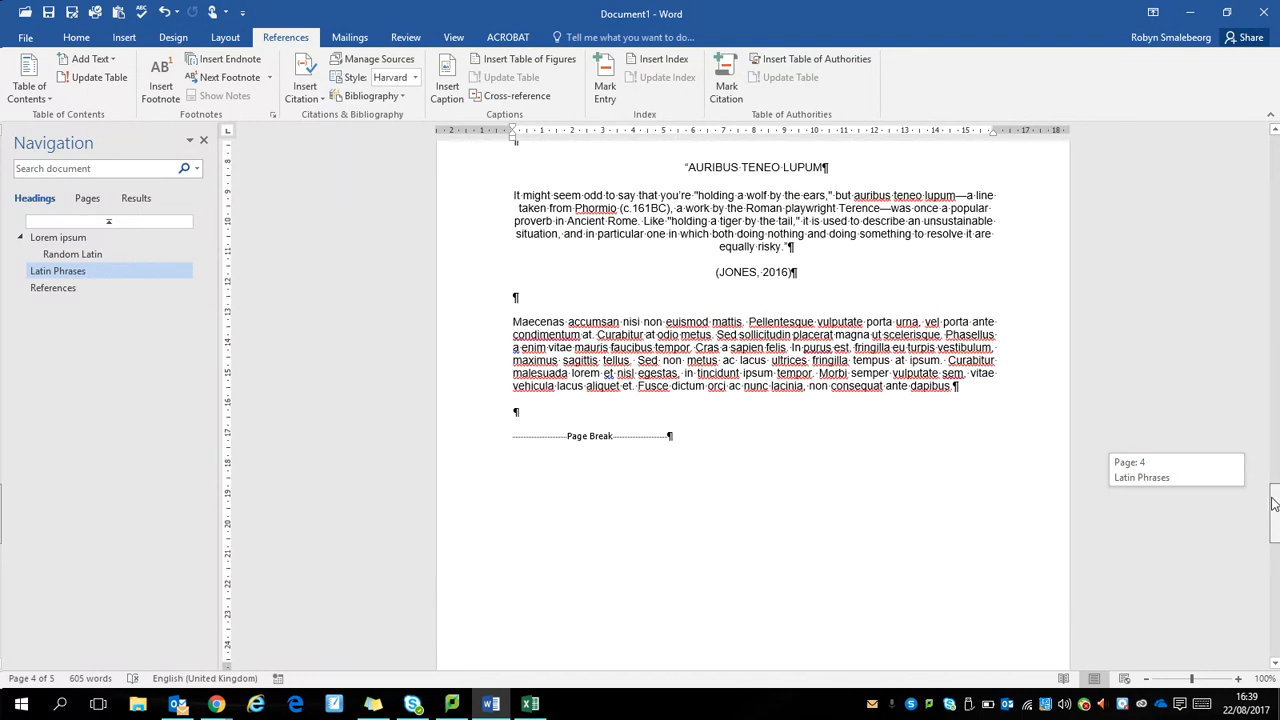
pyautogui.moveTo(1274, 503); pyautogui.dragTo(1274, 503)
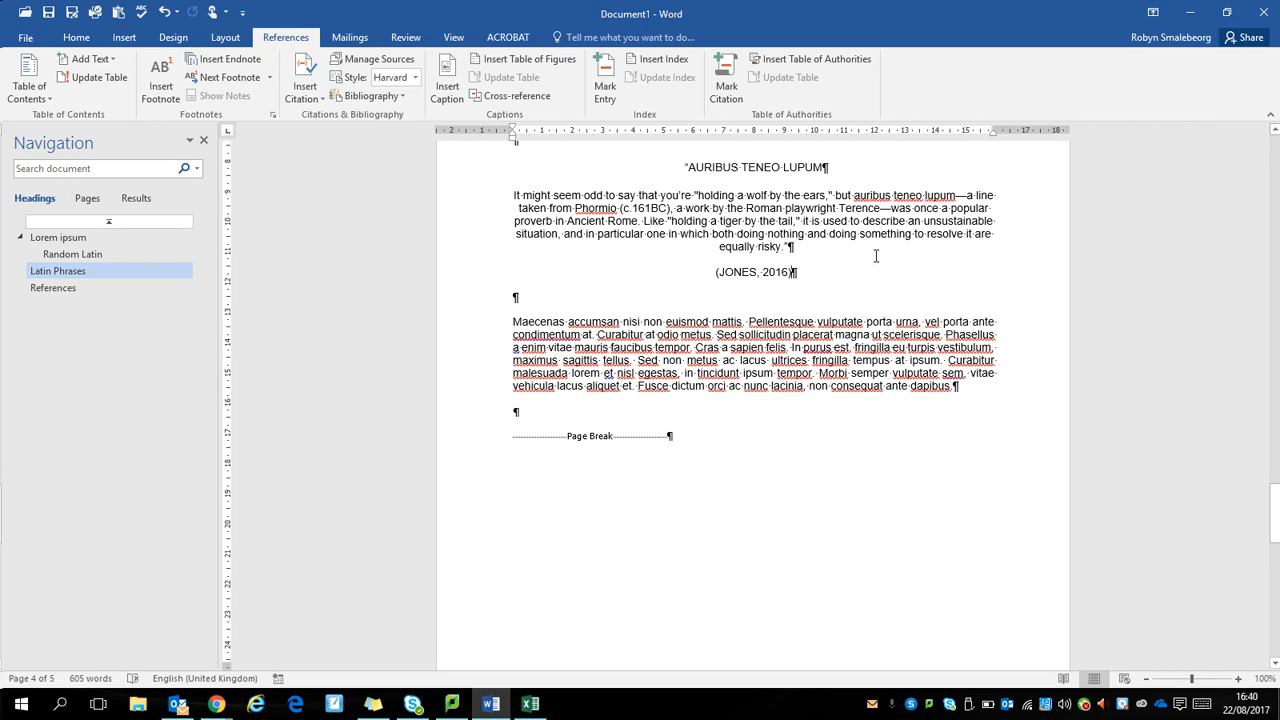
pyautogui.moveTo(1277, 505); pyautogui.dragTo(1277, 574)
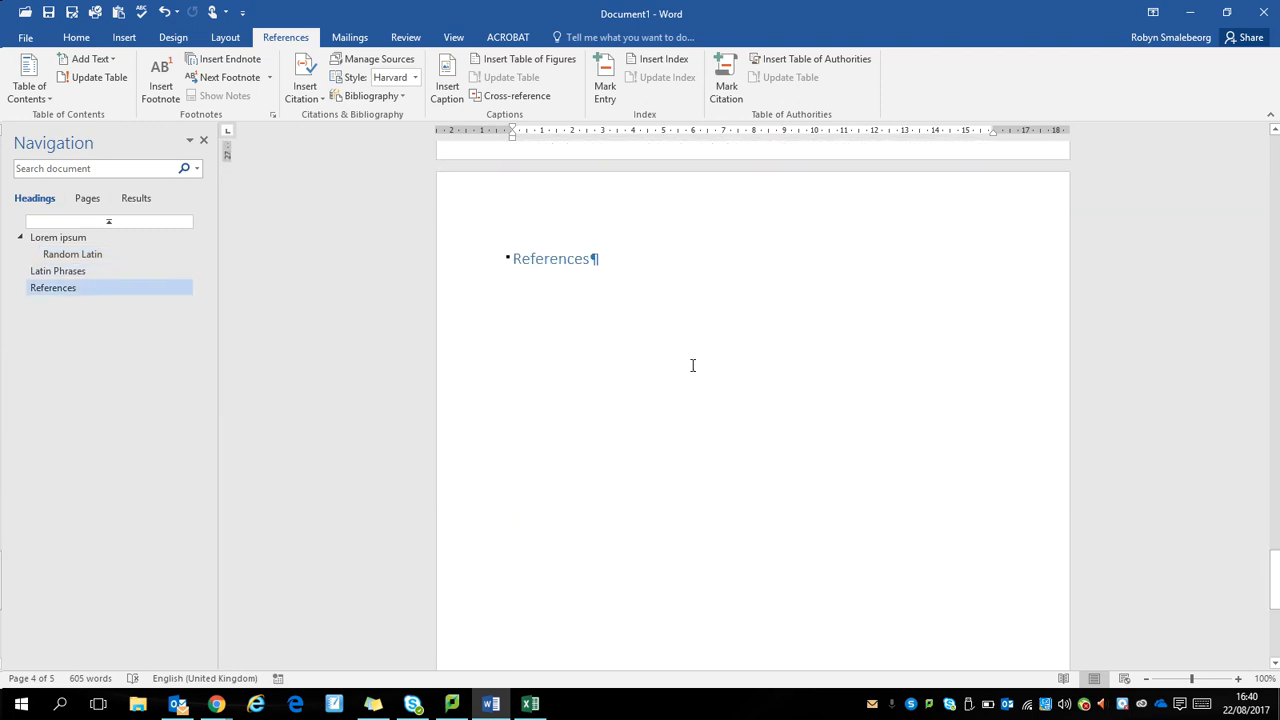
pyautogui.click(728, 305)
pyautogui.press('Return')
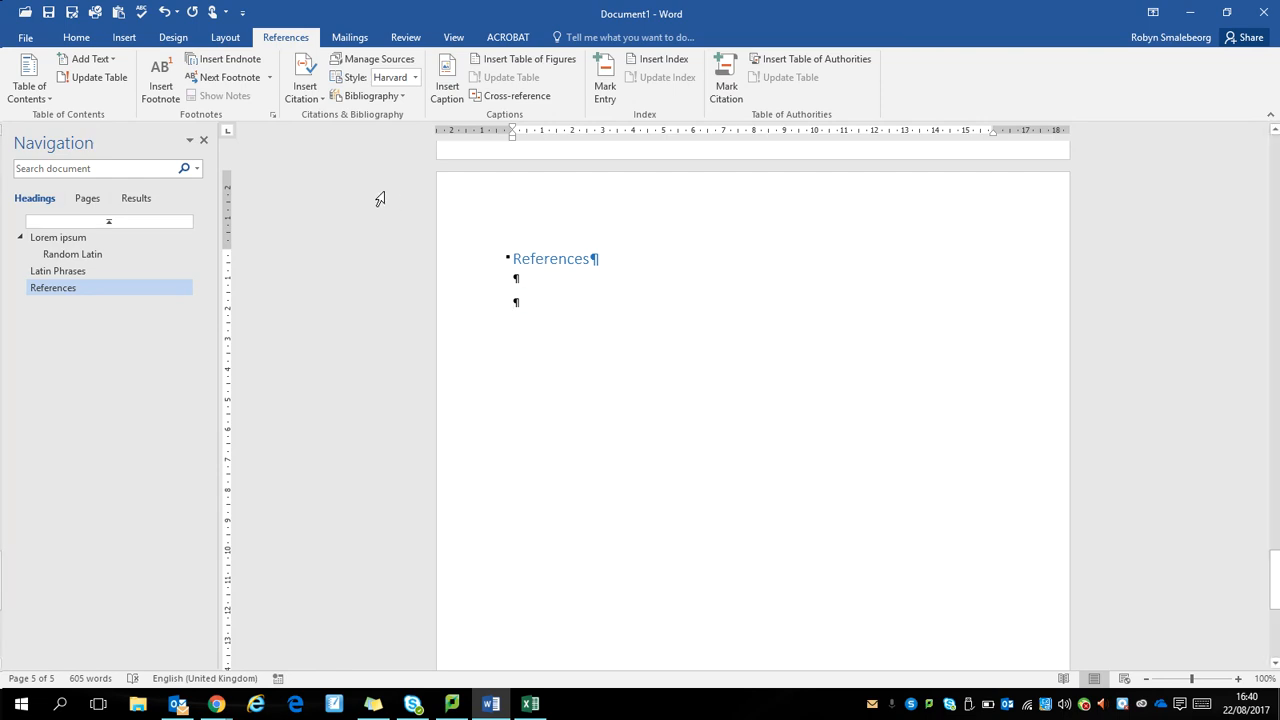
pyautogui.click(372, 96)
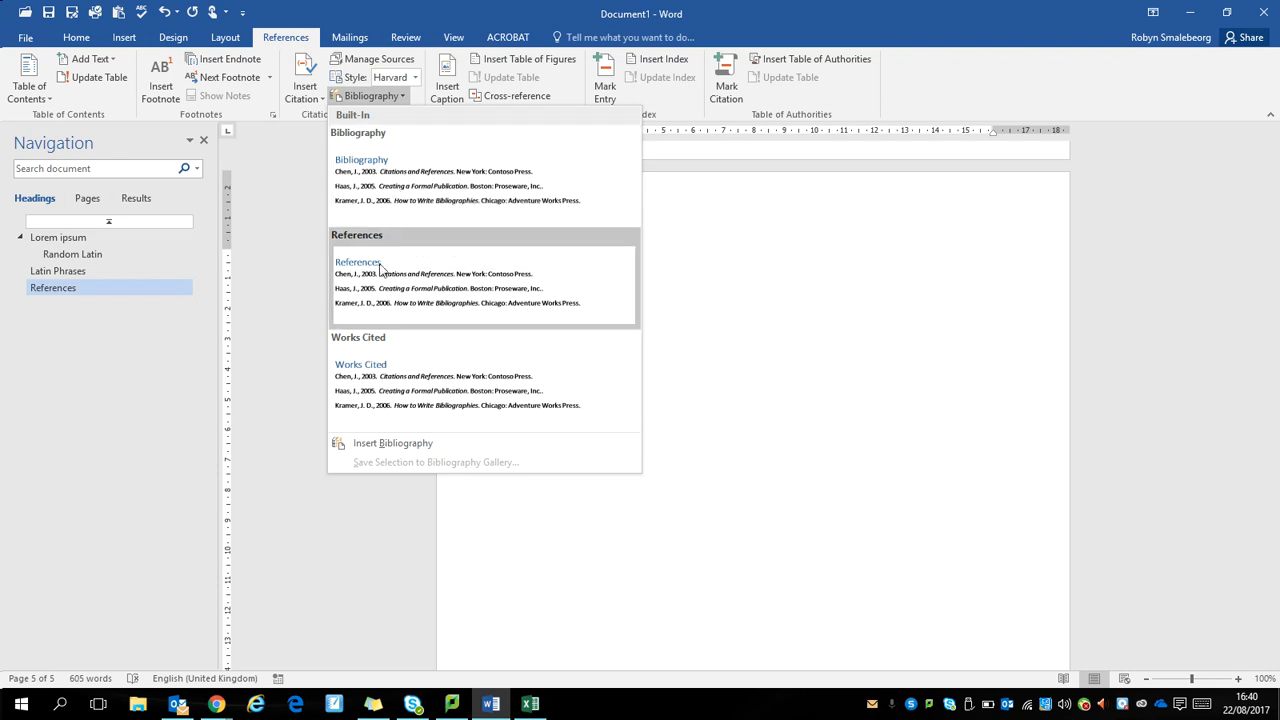
pyautogui.click(471, 291)
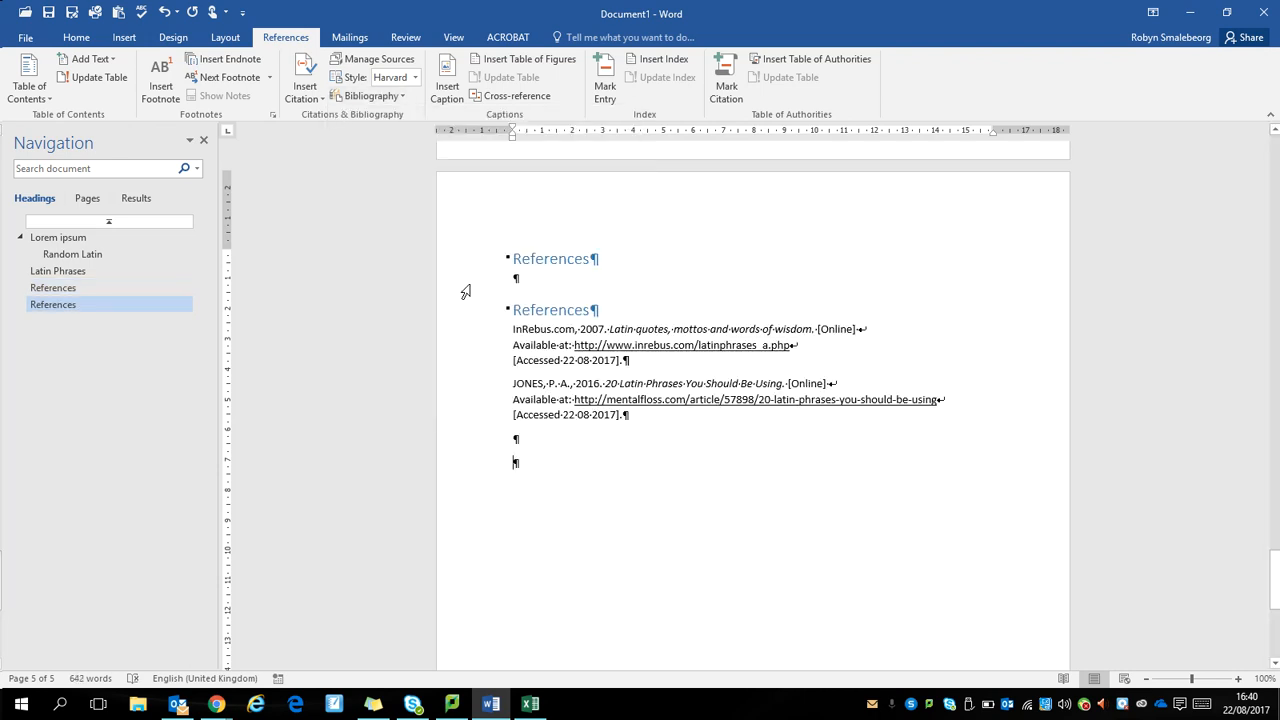
pyautogui.moveTo(471, 265); pyautogui.dragTo(488, 283)
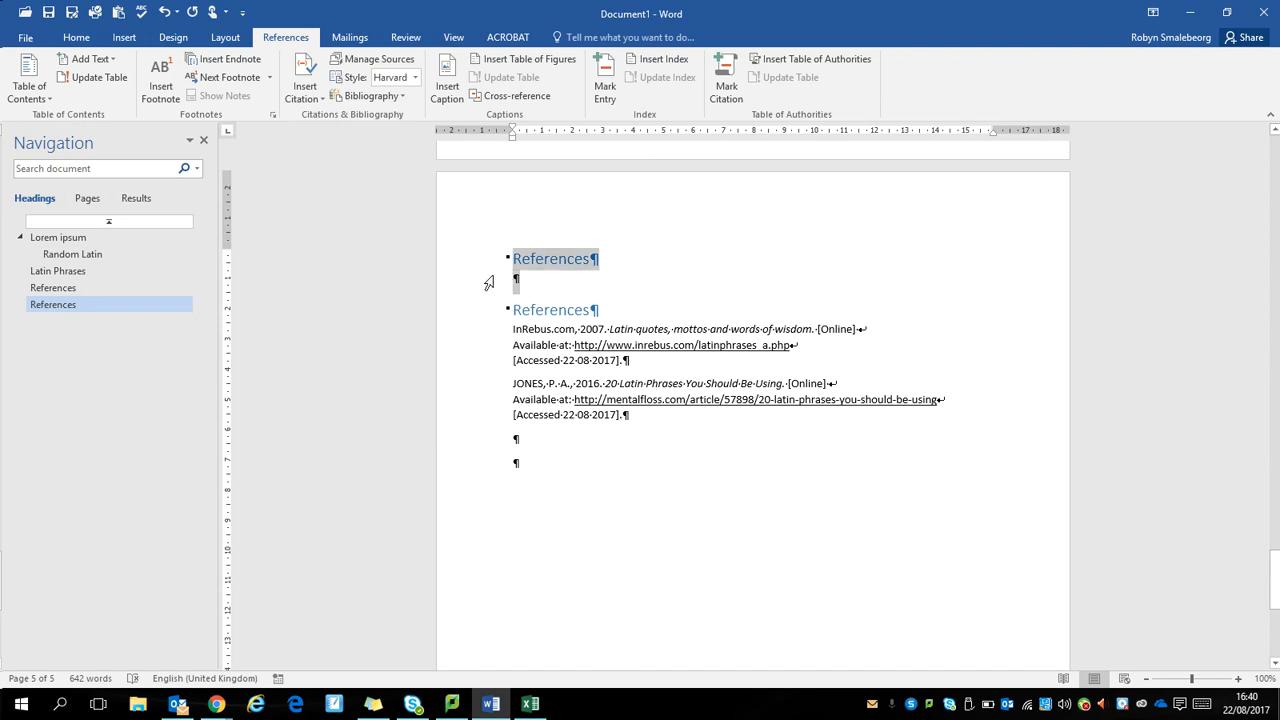
pyautogui.click(565, 312)
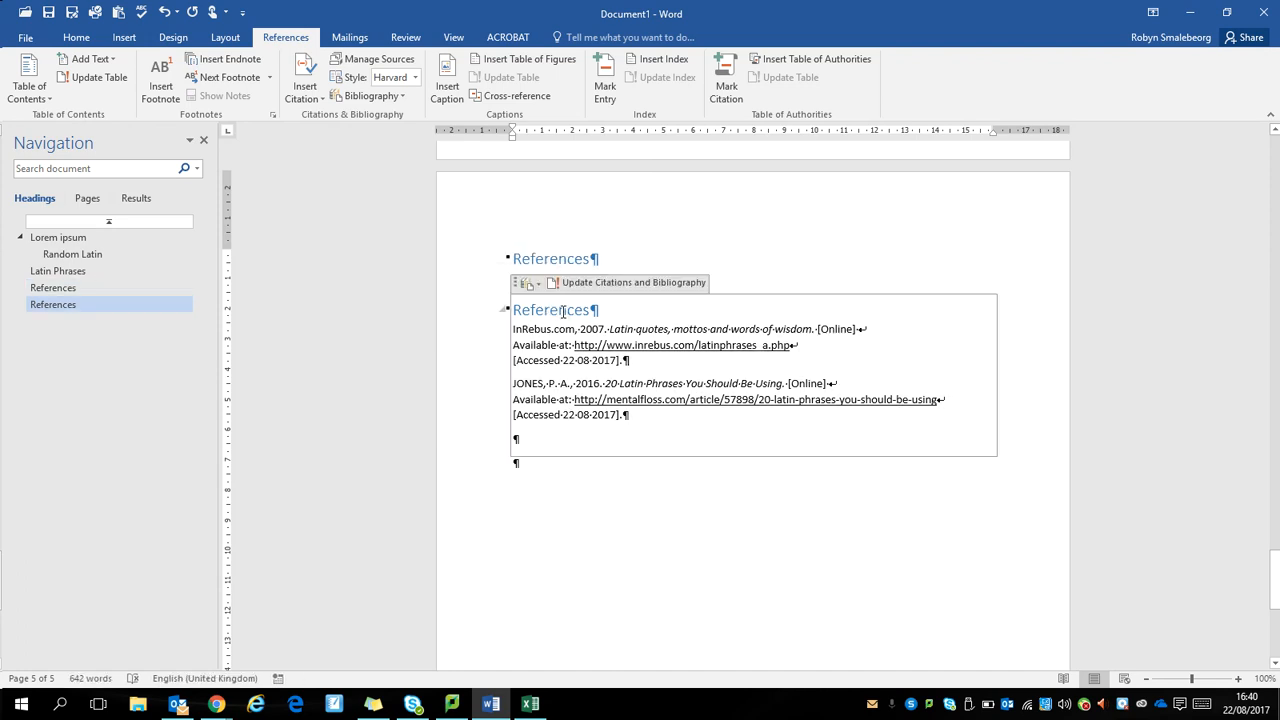
pyautogui.click(484, 259)
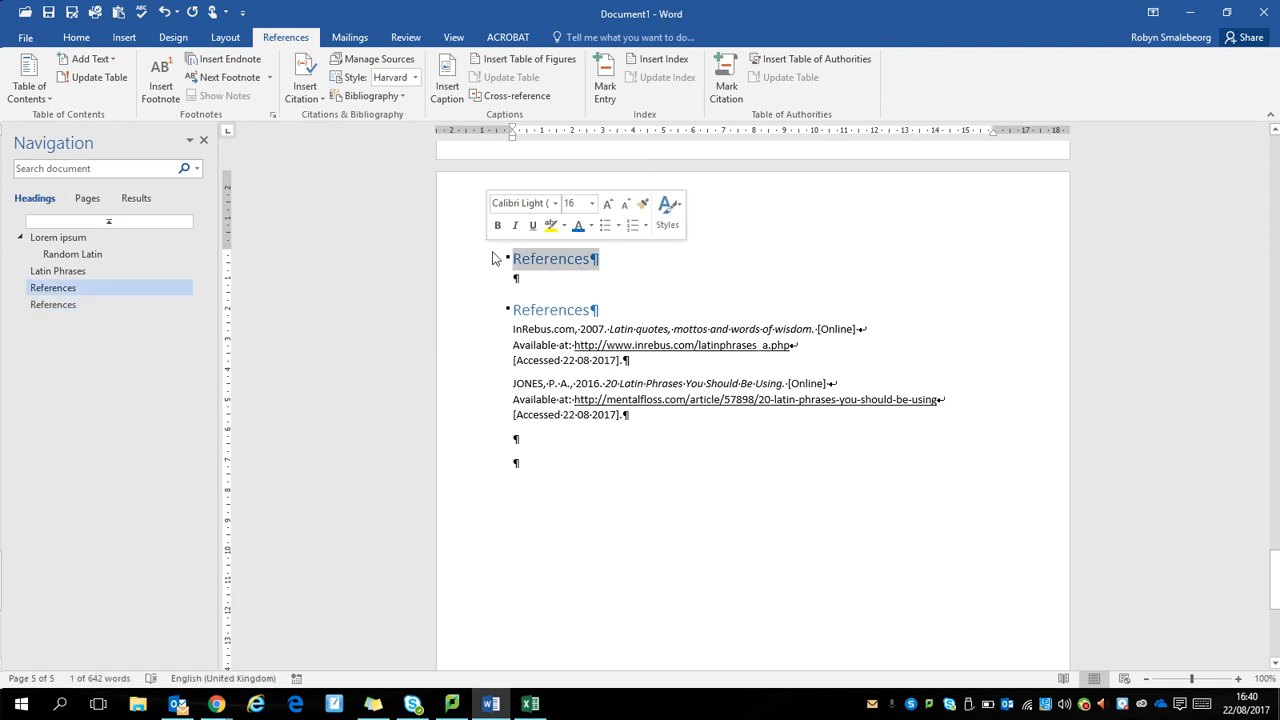
# Step: Update the entire table of contents on the Contents page
pyautogui.moveTo(1273, 577)
pyautogui.mouseDown()
pyautogui.moveTo(1276, 204)
pyautogui.moveTo(1276, 260)
pyautogui.mouseUp()
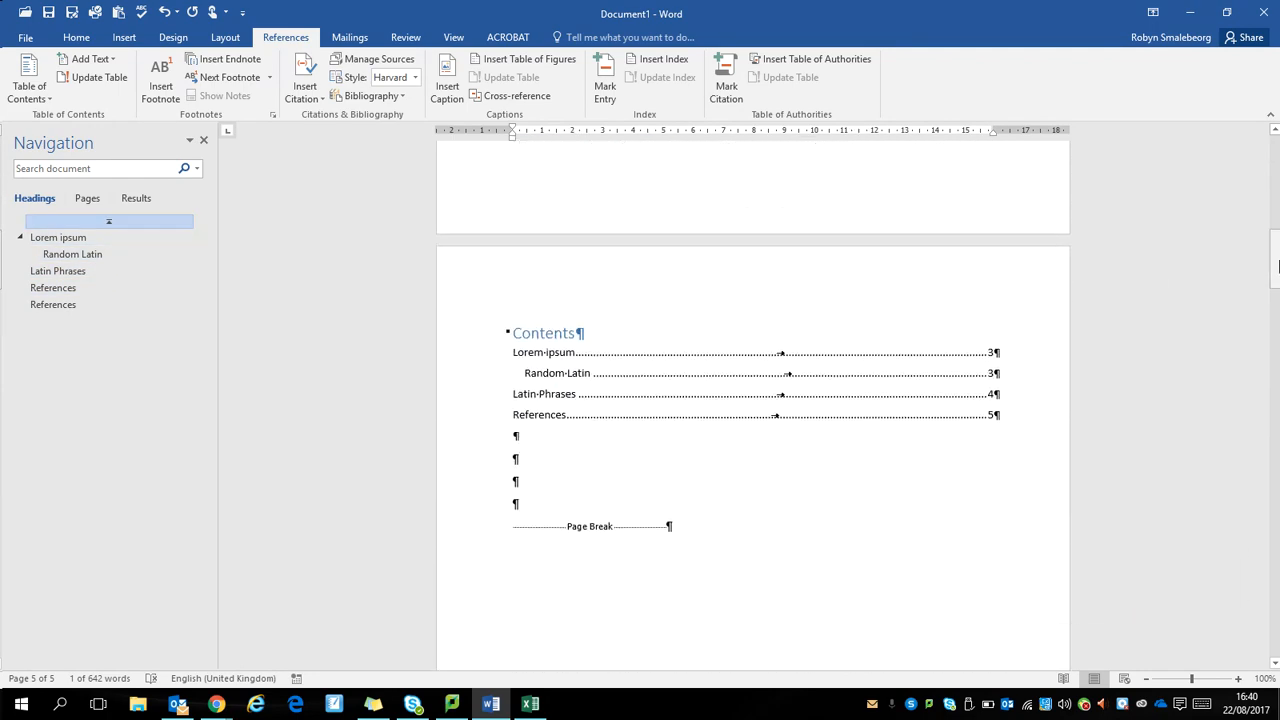
pyautogui.click(590, 402)
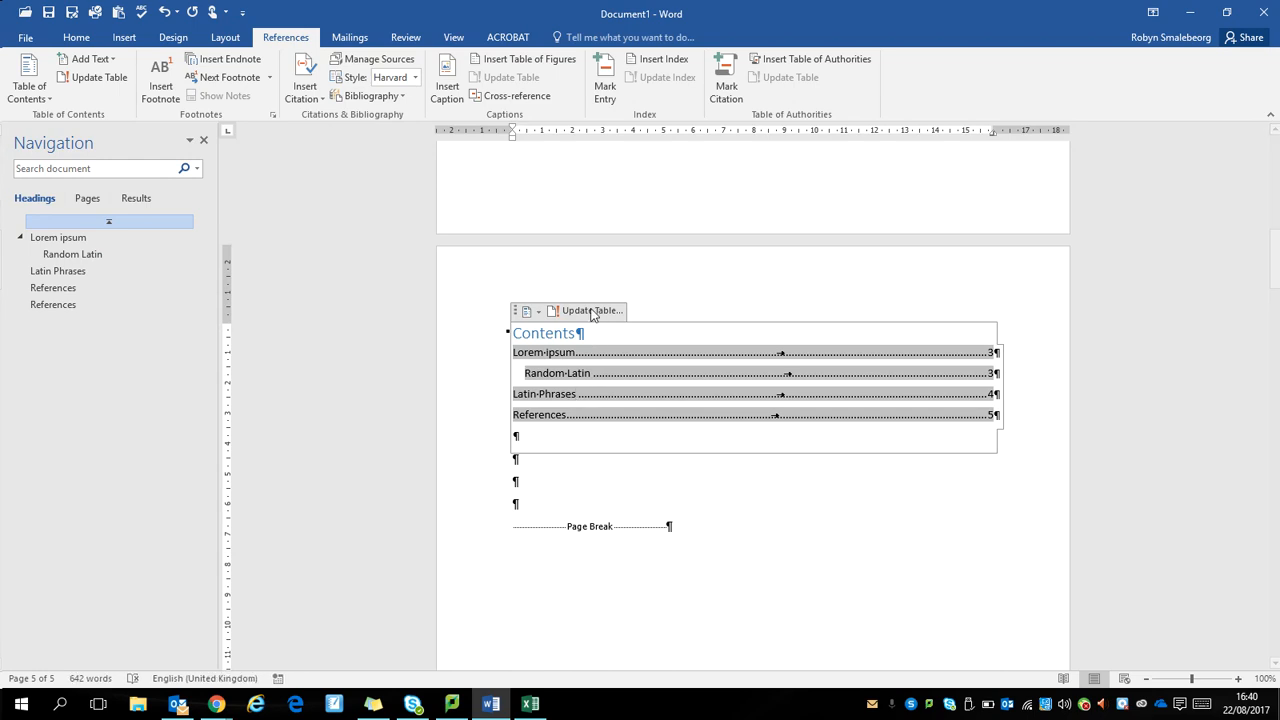
pyautogui.click(590, 311)
pyautogui.click(602, 350)
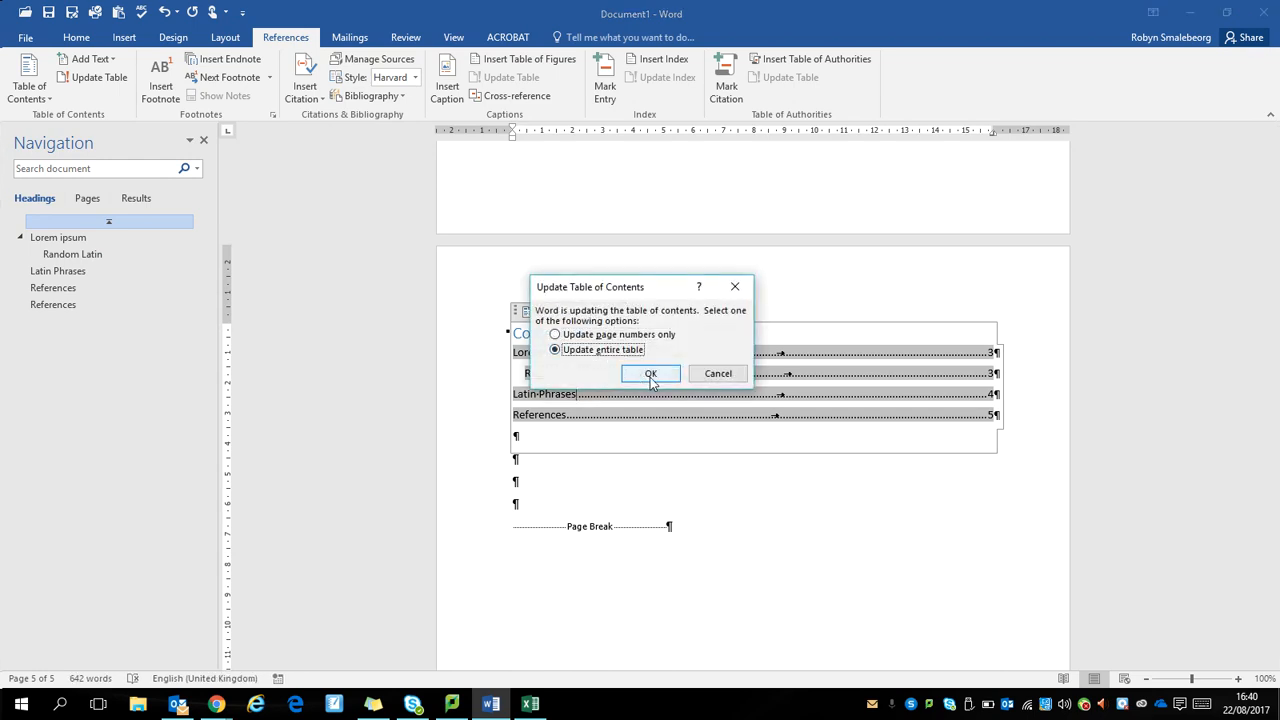
pyautogui.click(651, 374)
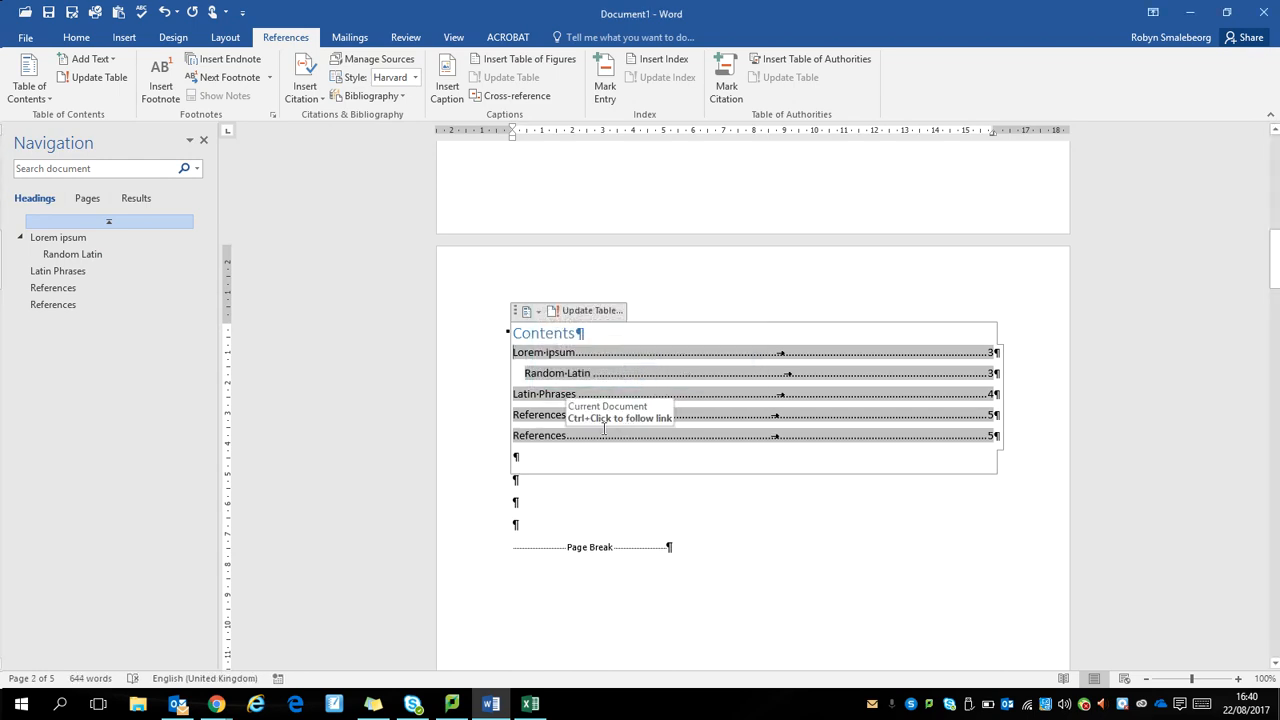
# Step: Delete the first, duplicate References heading and the empty line beneath it on the last page
pyautogui.moveTo(1275, 258); pyautogui.dragTo(1277, 585)
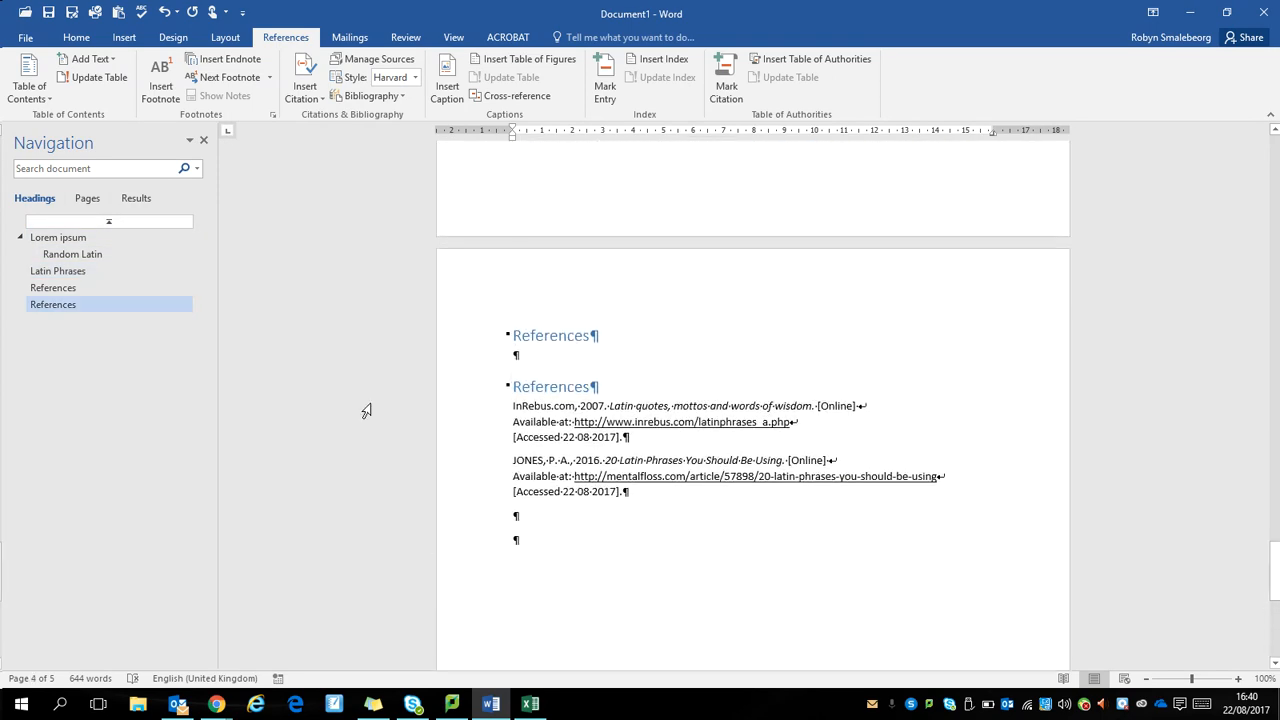
pyautogui.click(490, 335)
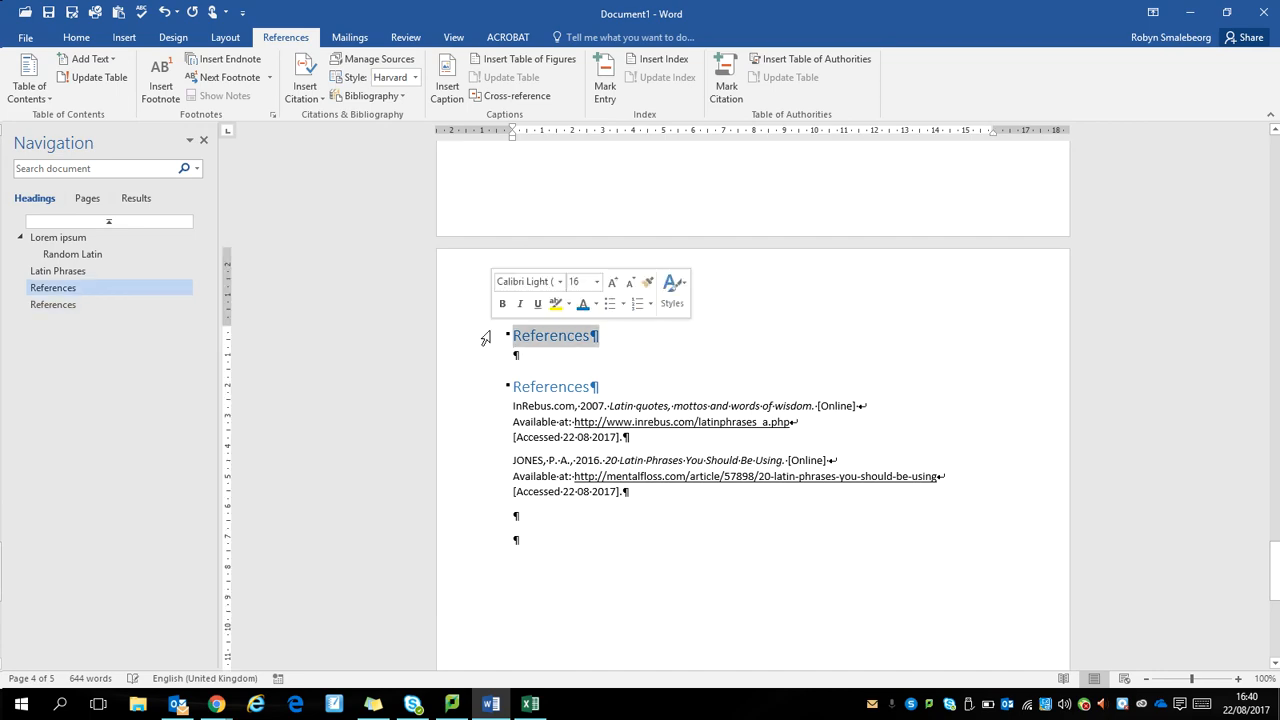
pyautogui.press('Delete')
pyautogui.press('Delete')
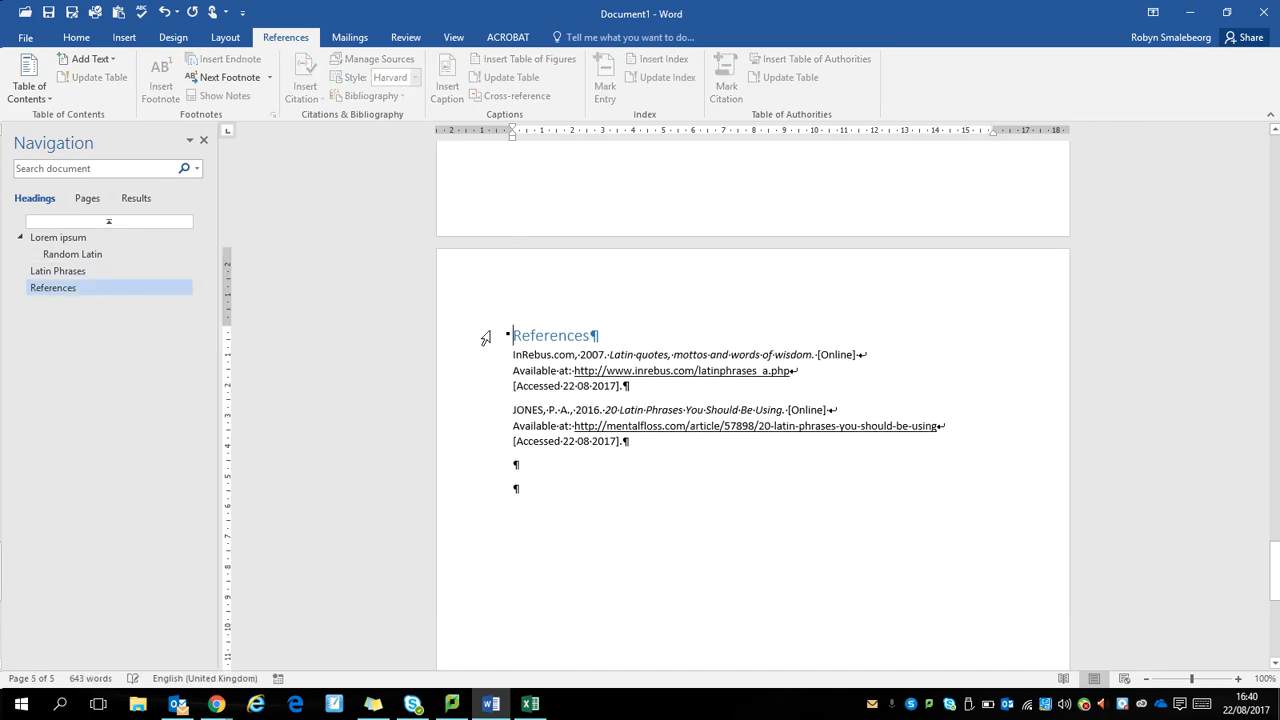
# Step: Refresh the table of contents on the Contents page so its entries match the document's current headings
pyautogui.moveTo(1275, 565); pyautogui.dragTo(1271, 234)
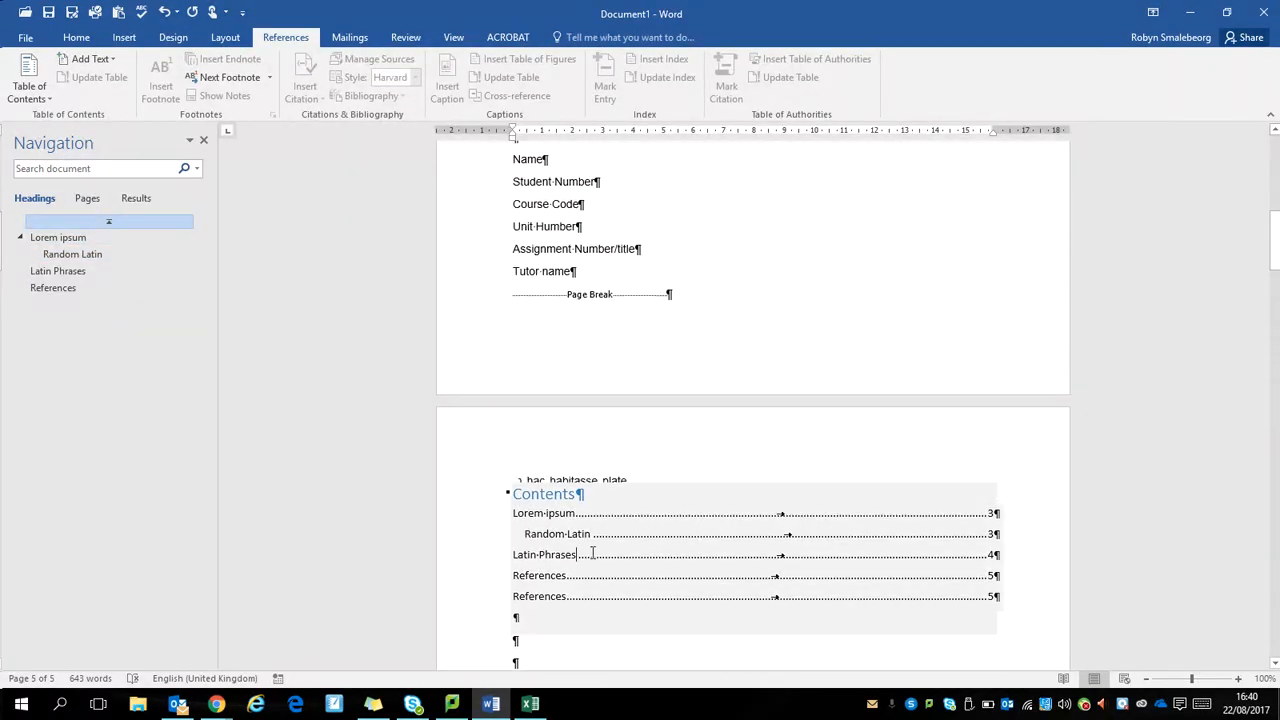
pyautogui.click(578, 554)
pyautogui.click(588, 472)
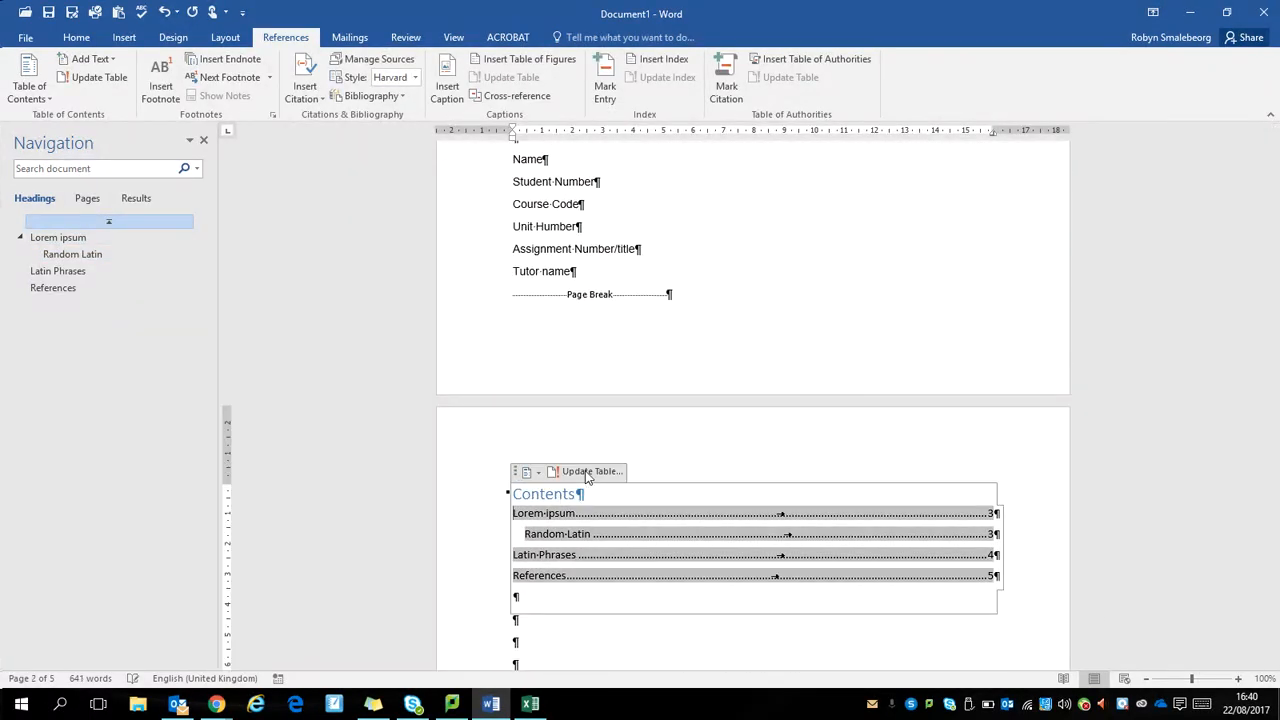
pyautogui.click(1009, 609)
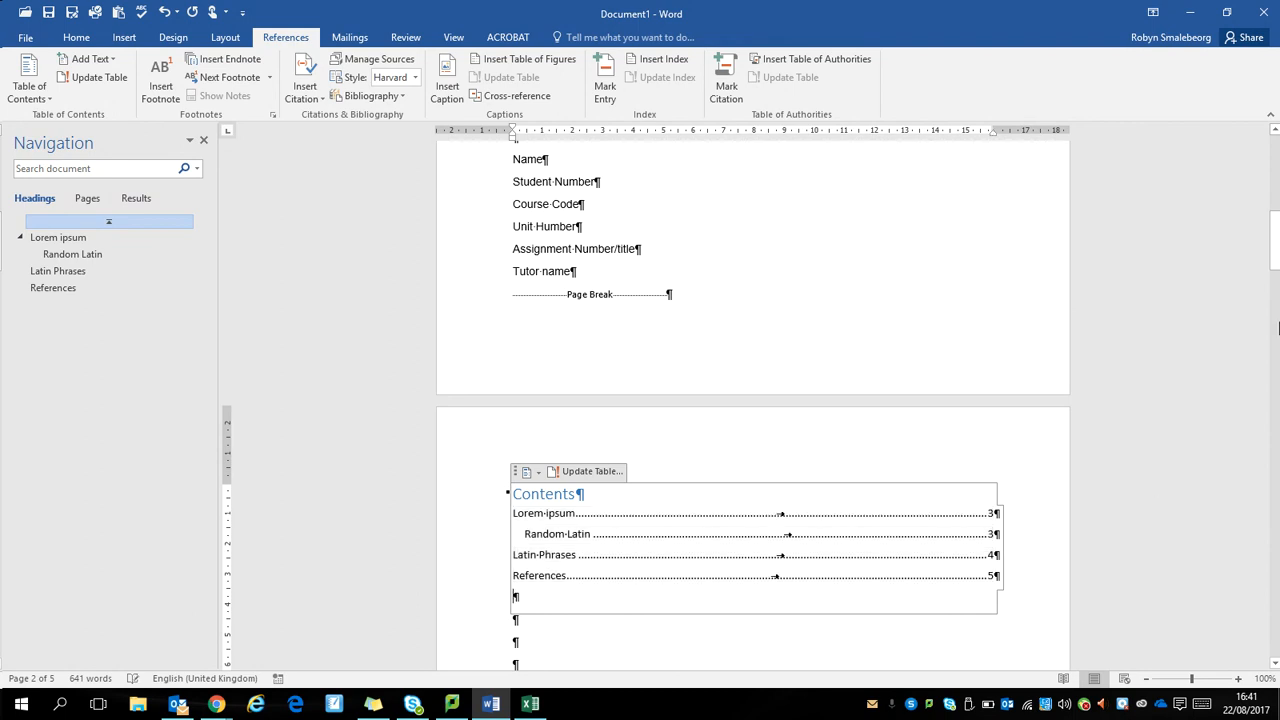
# Step: Turn off the display of paragraph marks and other hidden formatting symbols in the document
pyautogui.moveTo(1276, 250); pyautogui.dragTo(1276, 284)
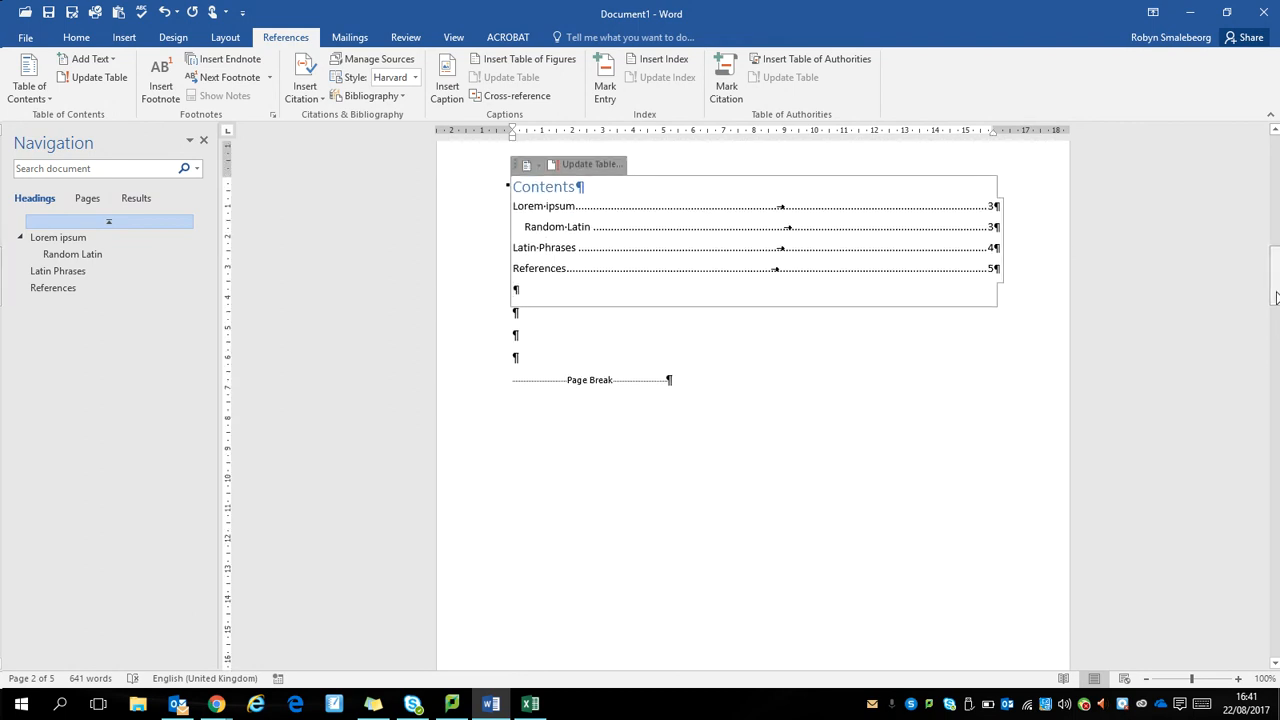
pyautogui.click(680, 330)
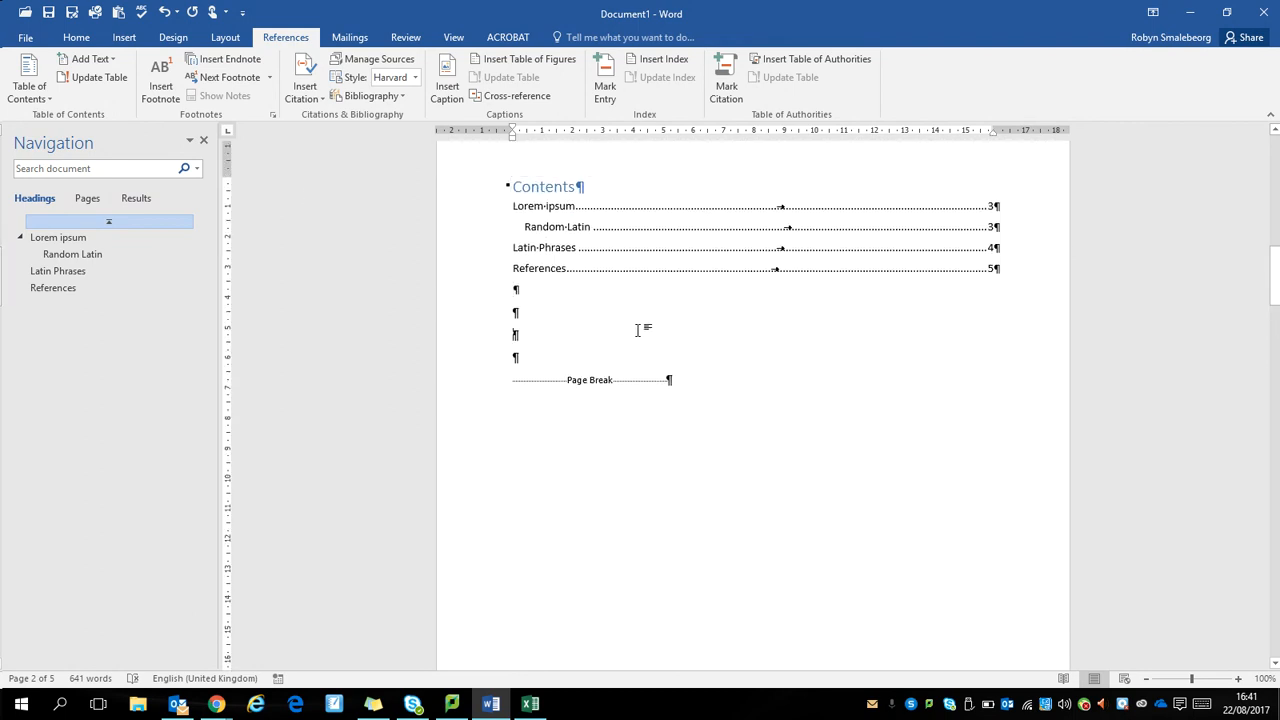
pyautogui.click(75, 38)
pyautogui.click(507, 65)
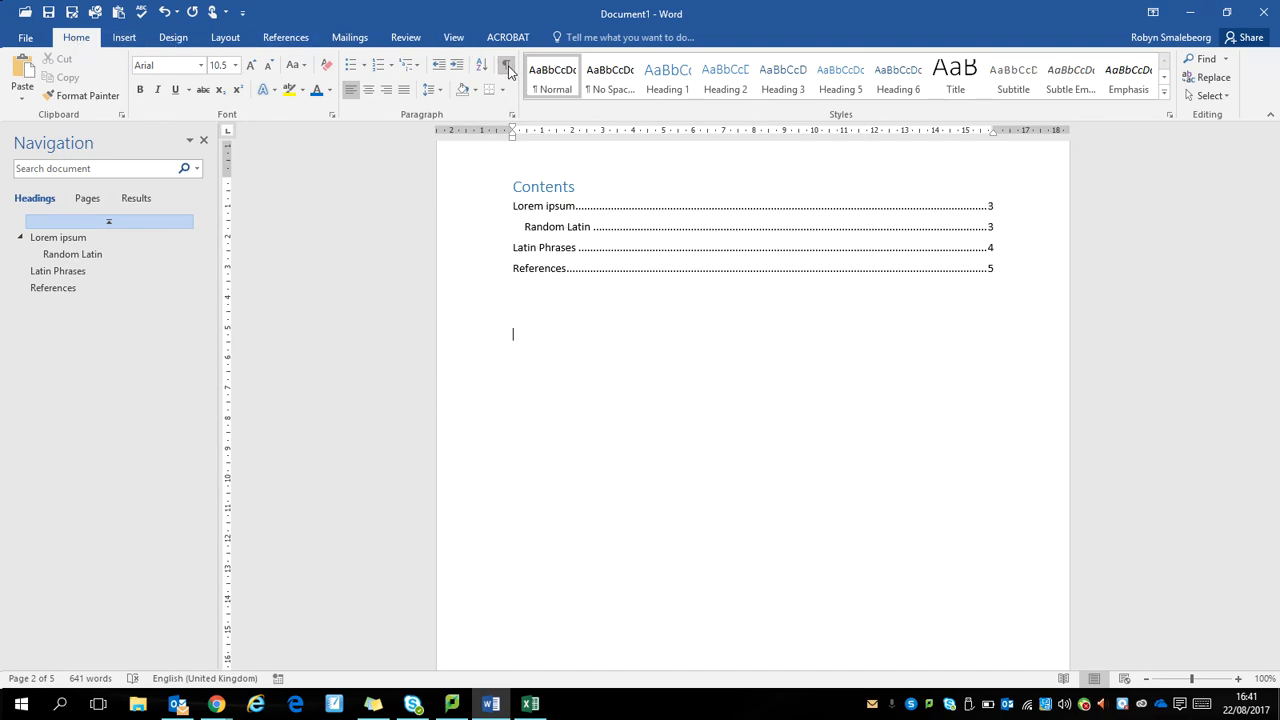
pyautogui.moveTo(1272, 274); pyautogui.dragTo(1276, 138)
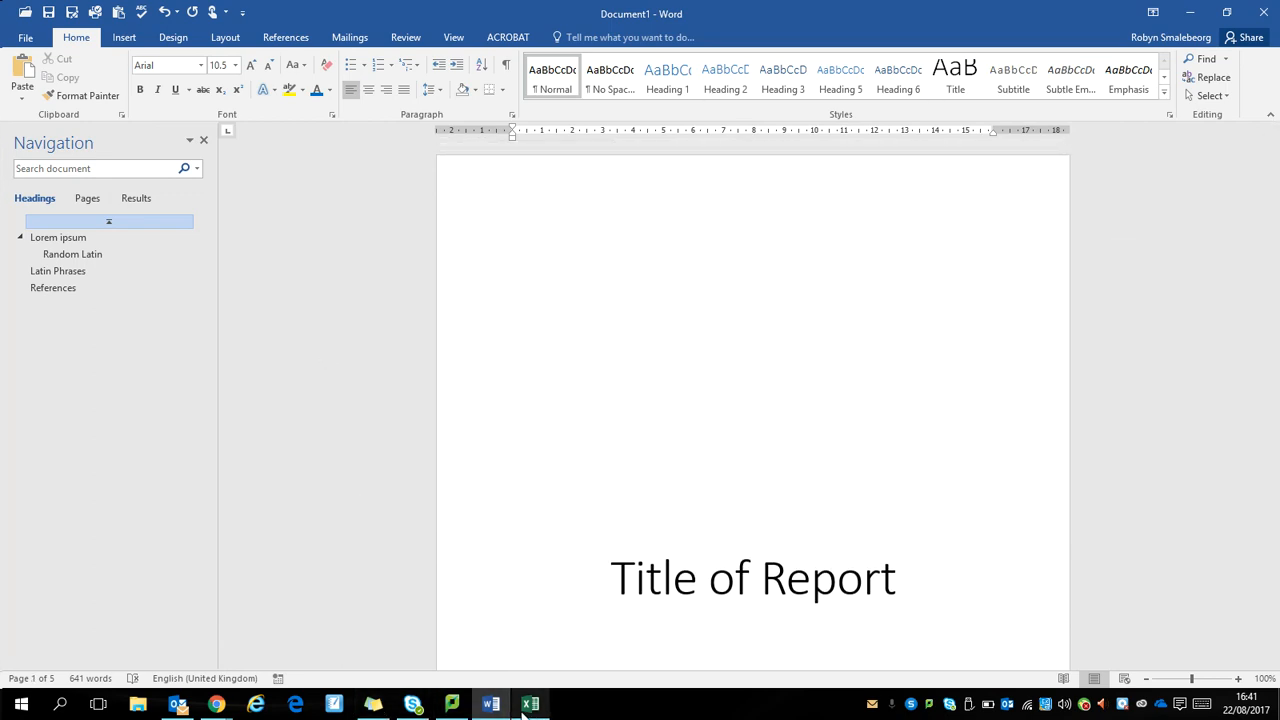
pyautogui.click(217, 705)
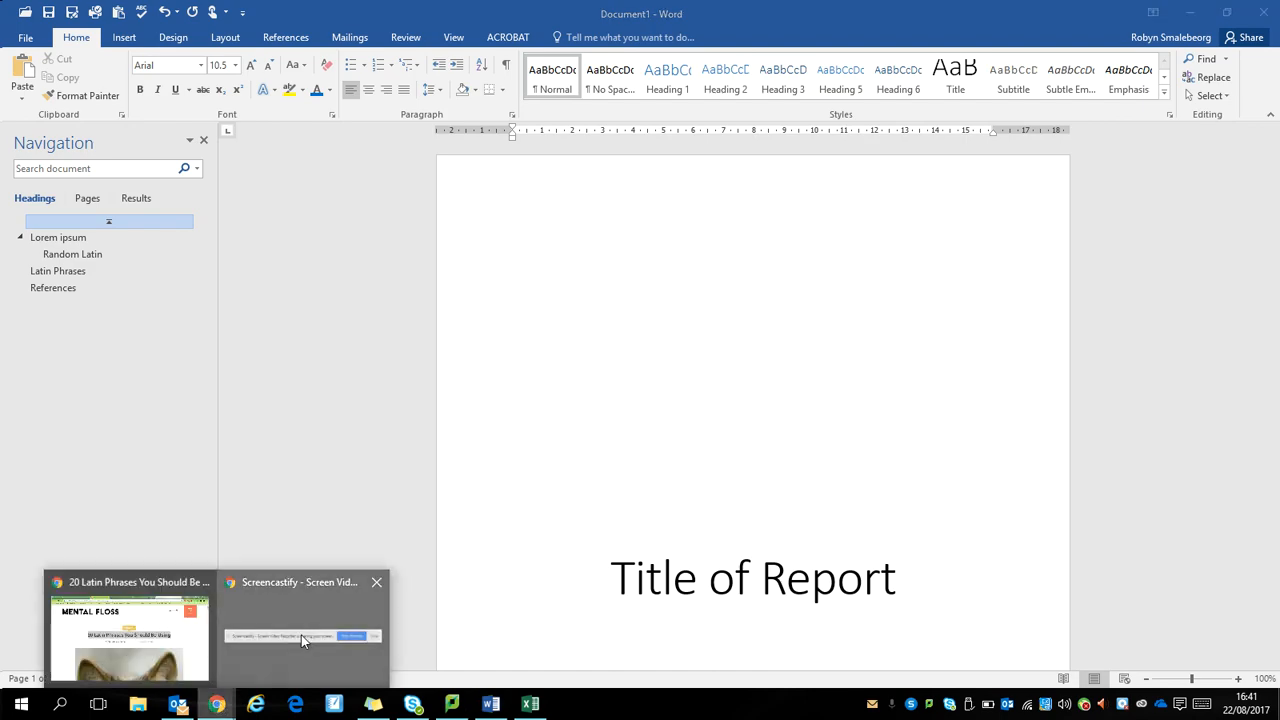